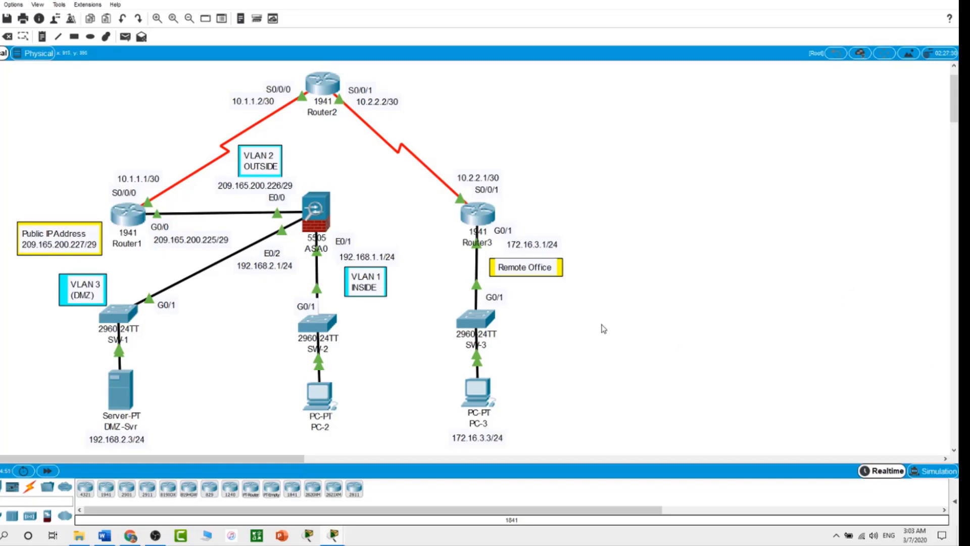
# Step: Open the ASA0 command line and run 'show version'
pyautogui.click(318, 219)
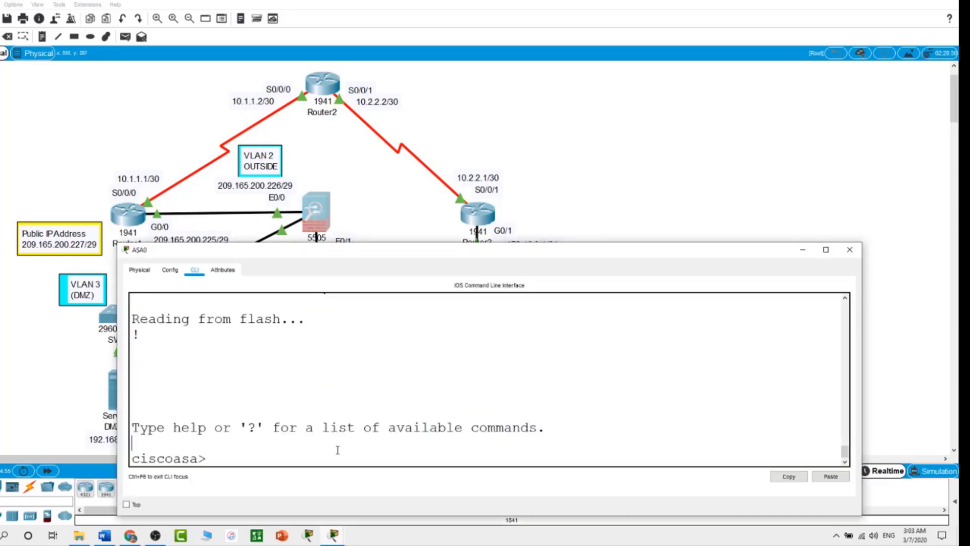
pyautogui.write('show version')
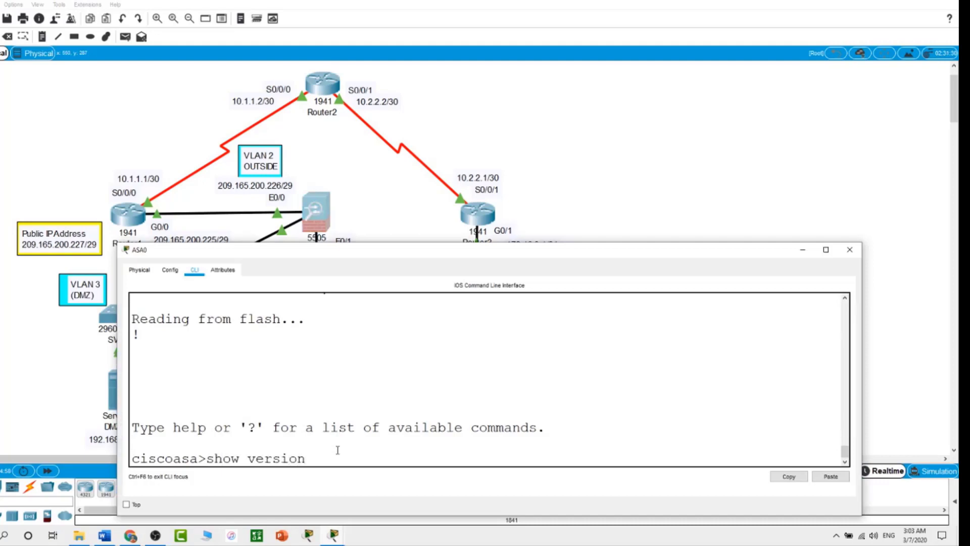
pyautogui.press('Return')
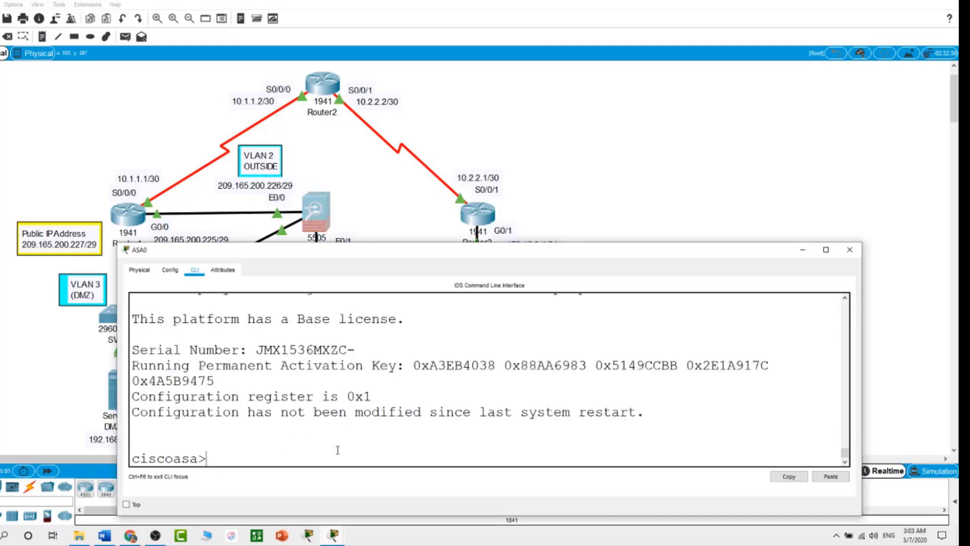
# Step: Enlarge the CLI window and scroll through the version, hardware and Base license output
pyautogui.moveTo(563, 243); pyautogui.dragTo(562, 39)
pyautogui.scroll(7, 665, 292)
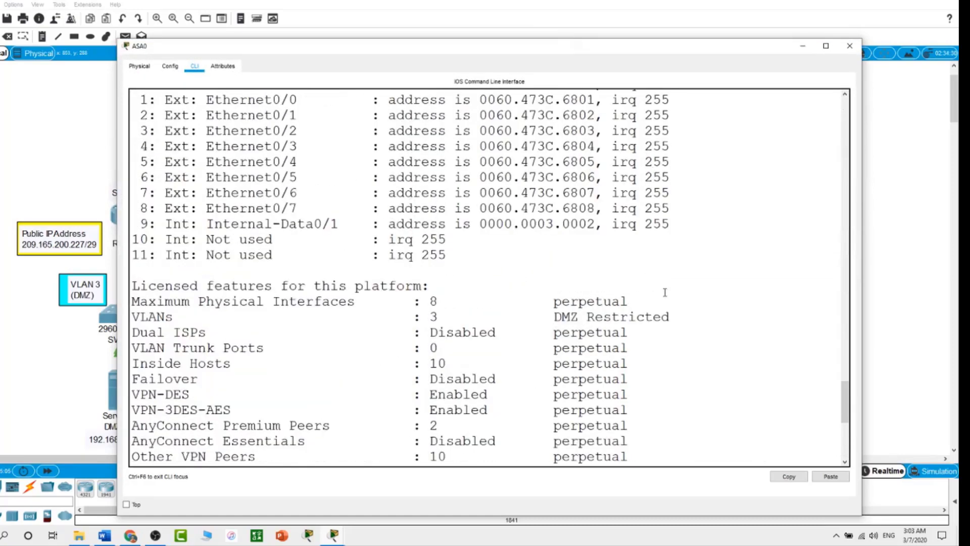
pyautogui.scroll(10, 665, 292)
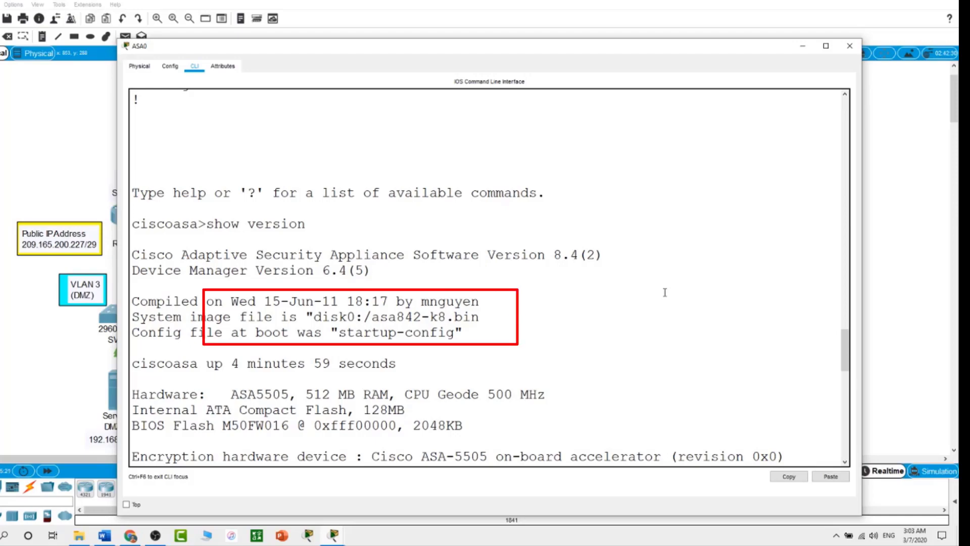
pyautogui.scroll(-15, 665, 292)
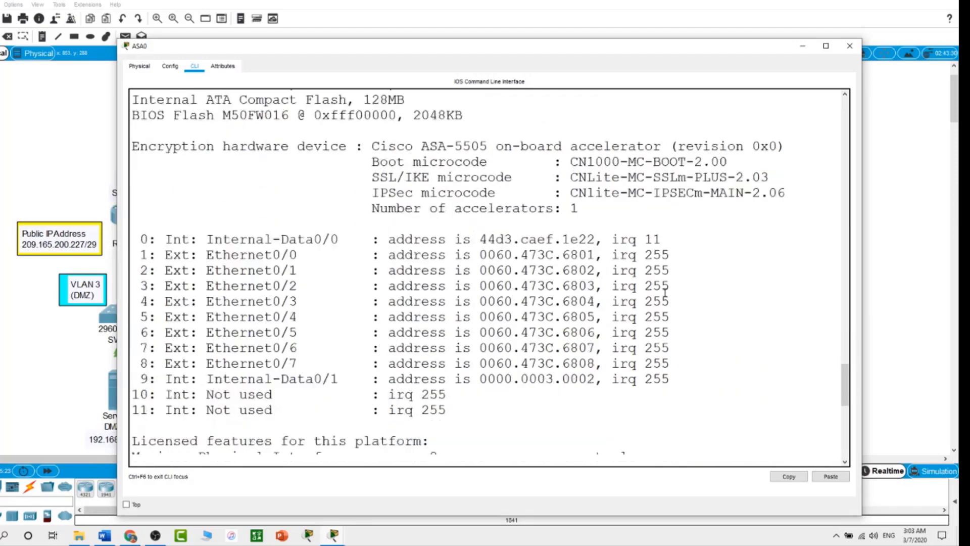
pyautogui.scroll(-1, 665, 293)
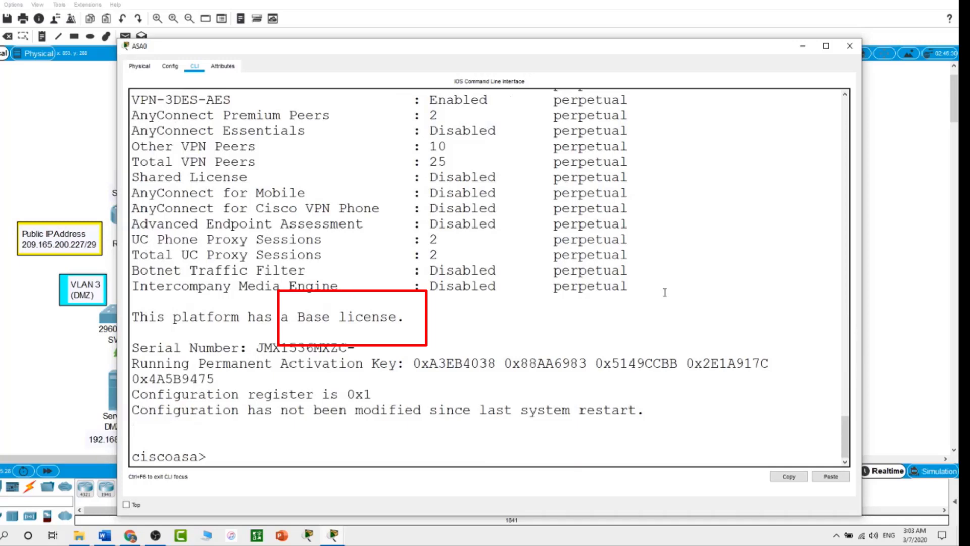
pyautogui.scroll(3, 665, 292)
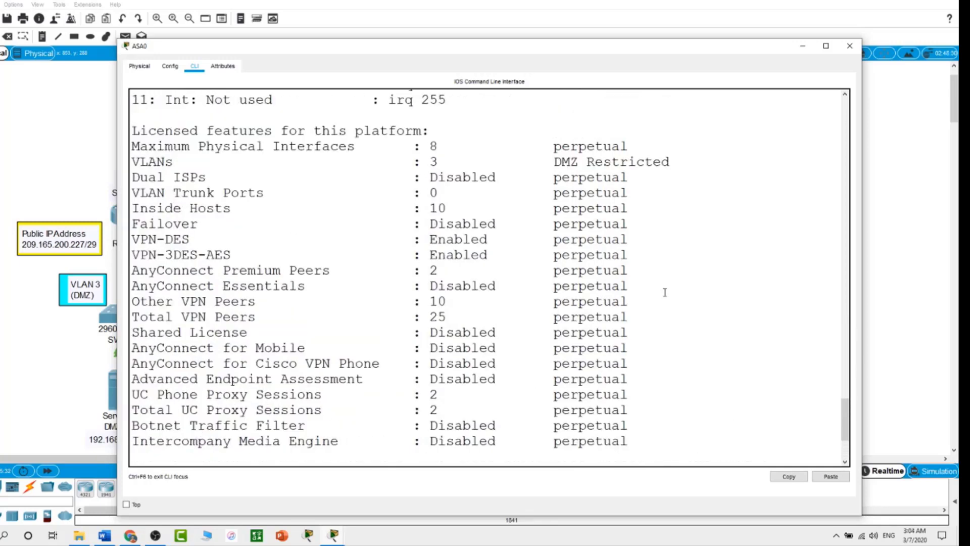
pyautogui.scroll(1, 665, 292)
pyautogui.scroll(-2, 665, 292)
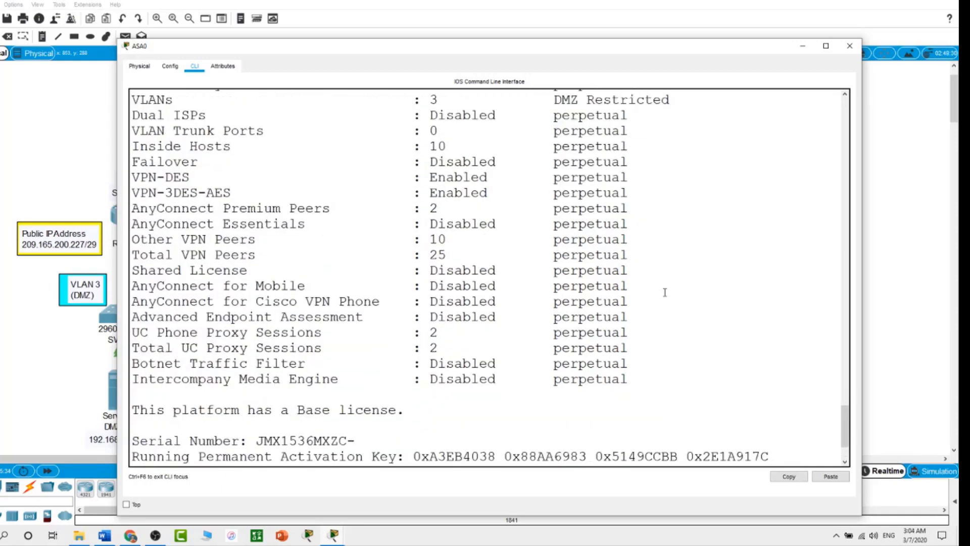
pyautogui.scroll(3, 665, 292)
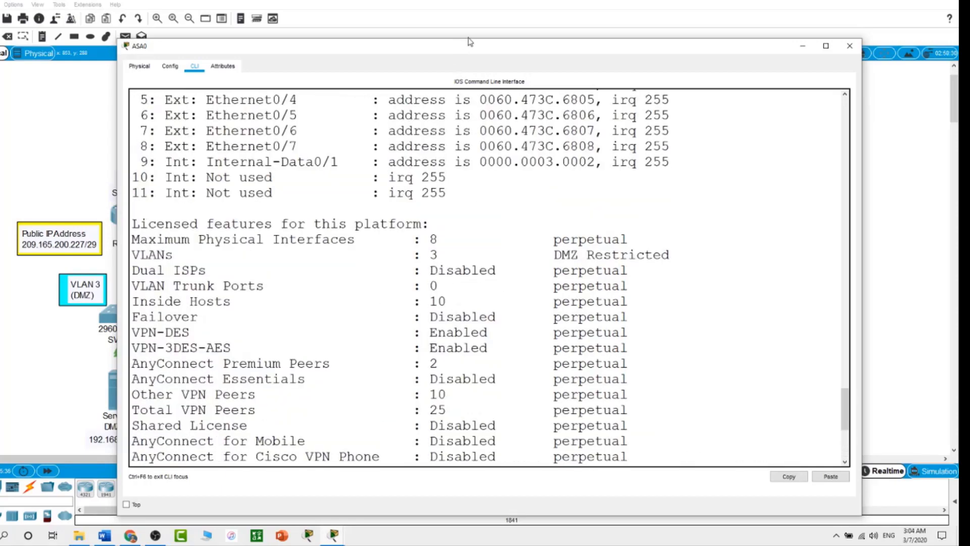
pyautogui.moveTo(469, 40); pyautogui.dragTo(470, 260)
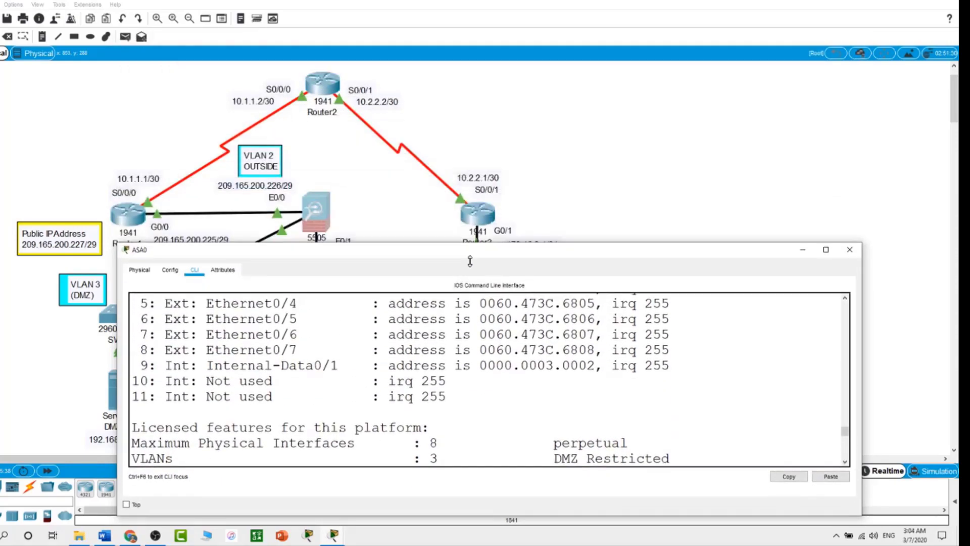
pyautogui.scroll(-9, 496, 412)
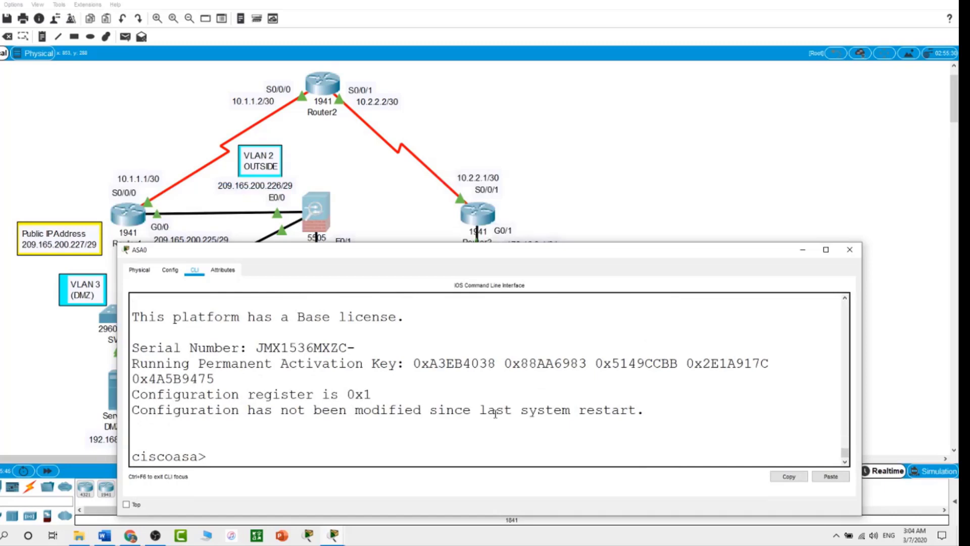
# Step: Enter privileged mode with a blank password and run 'show file system'
pyautogui.write('enable')
pyautogui.press('Return')
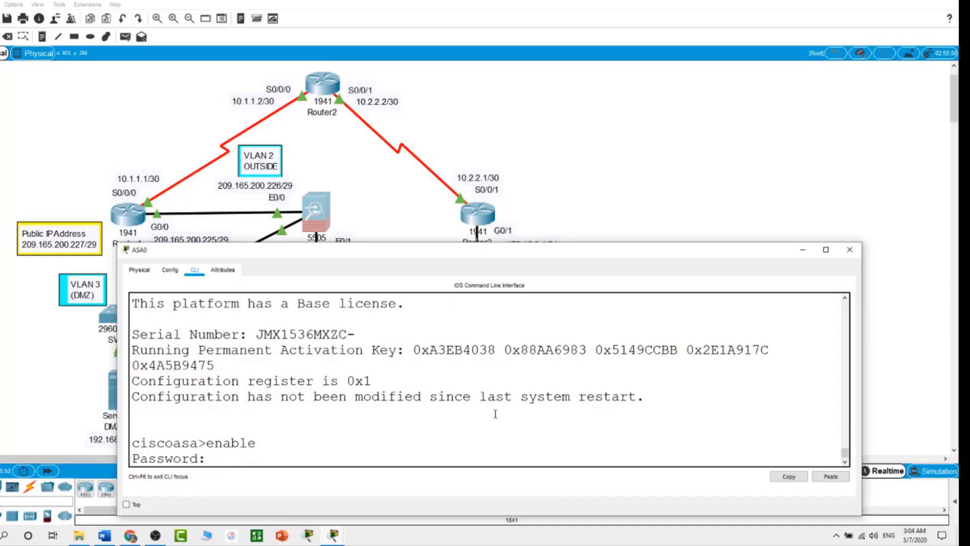
pyautogui.press('Return')
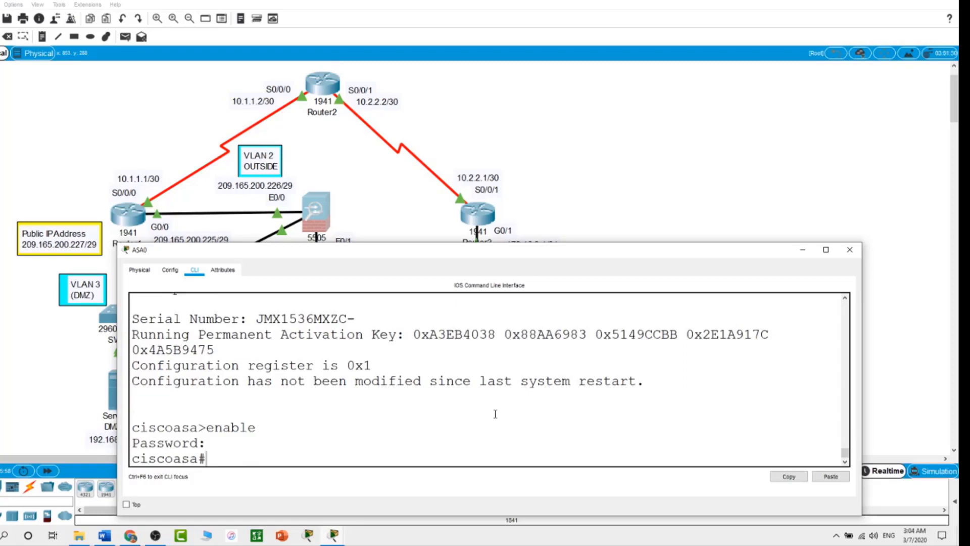
pyautogui.write('show file system')
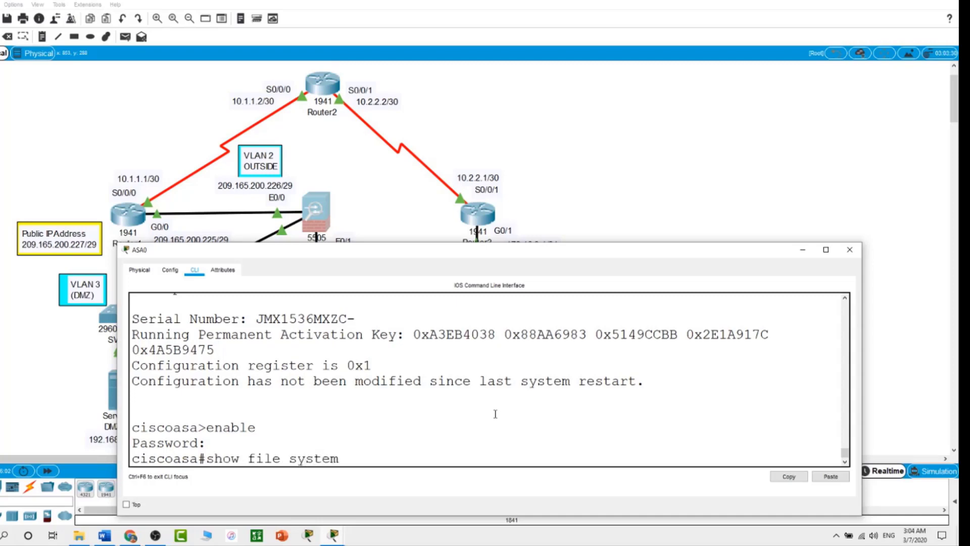
pyautogui.press('Return')
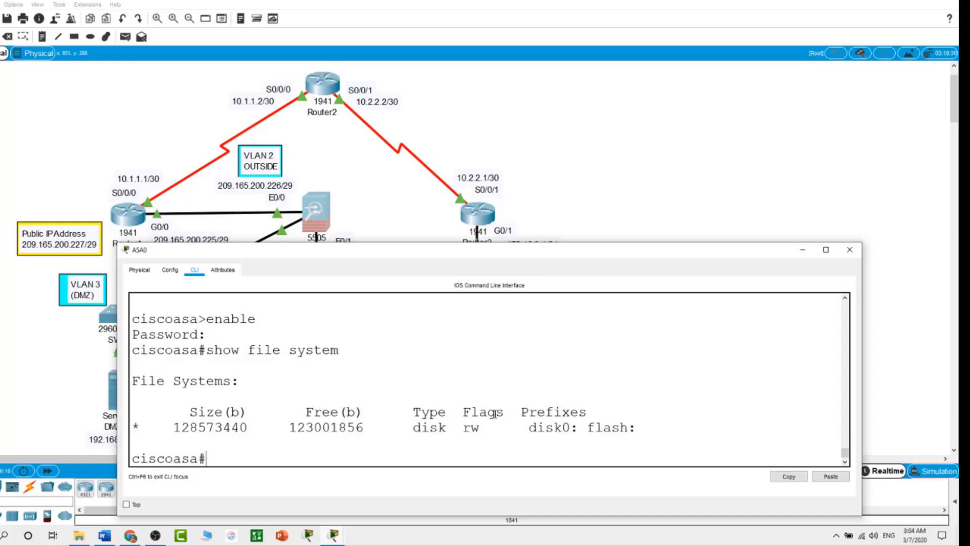
# Step: List the flash and disk0 contents, both showing asa842-k8.bin
pyautogui.write('show flah')
pyautogui.press('Return')
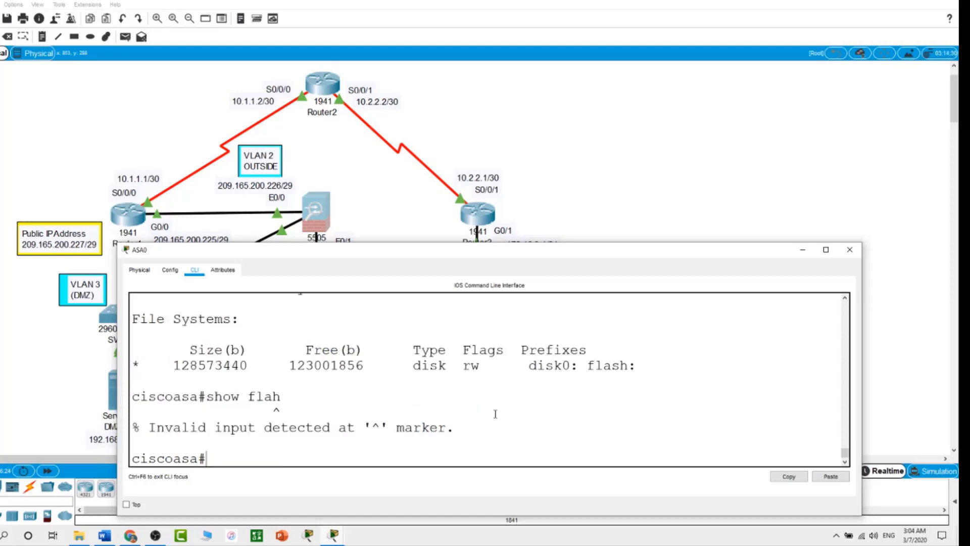
pyautogui.write('show flash')
pyautogui.press('Return')
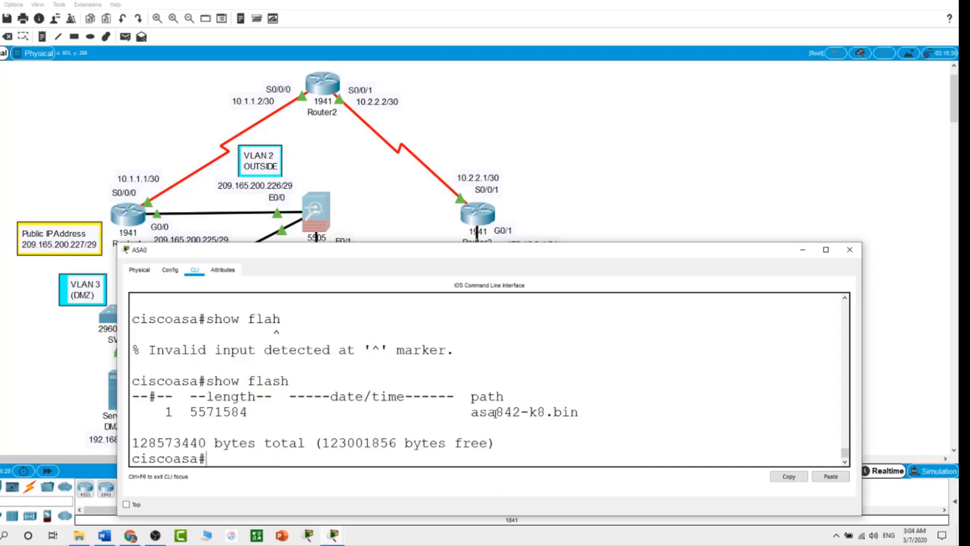
pyautogui.write('show disk')
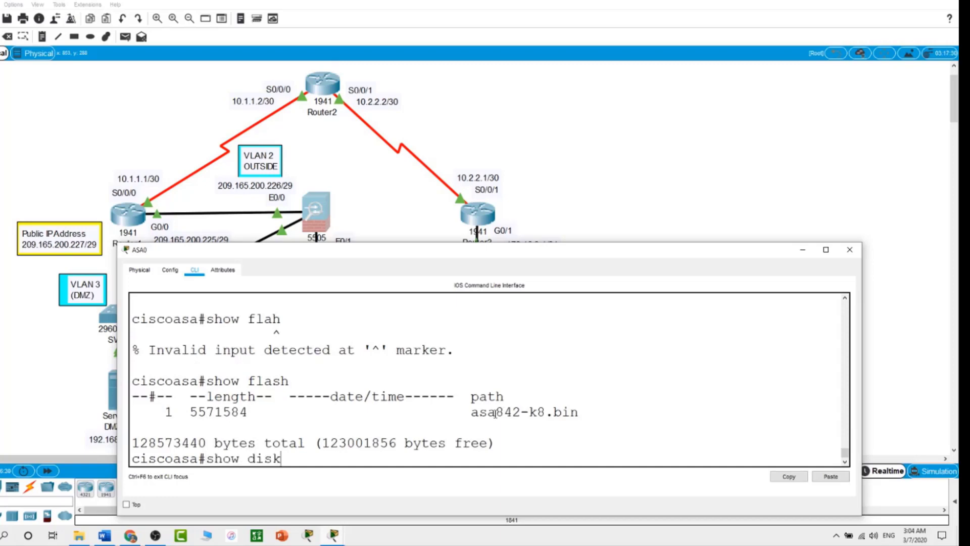
pyautogui.write('0')
pyautogui.press('Return')
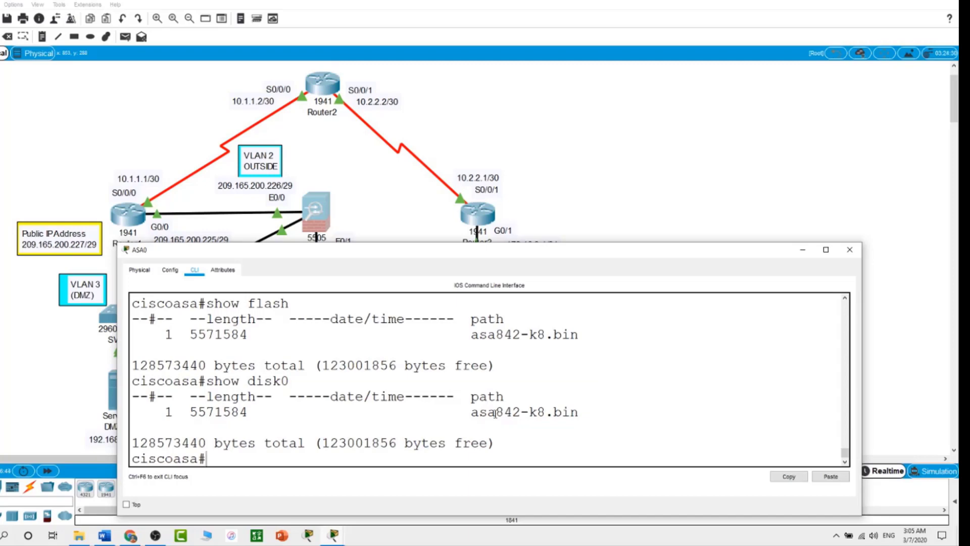
# Step: Enter global configuration mode and set the hostname to ASA-5505
pyautogui.write('conf t')
pyautogui.press('Return')
pyautogui.write('h')
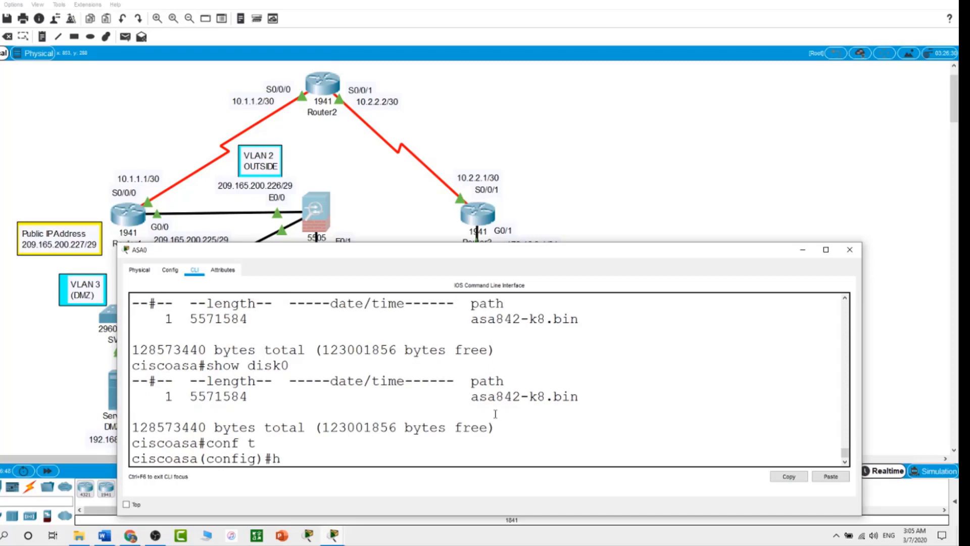
pyautogui.write('ostname ASA-5505')
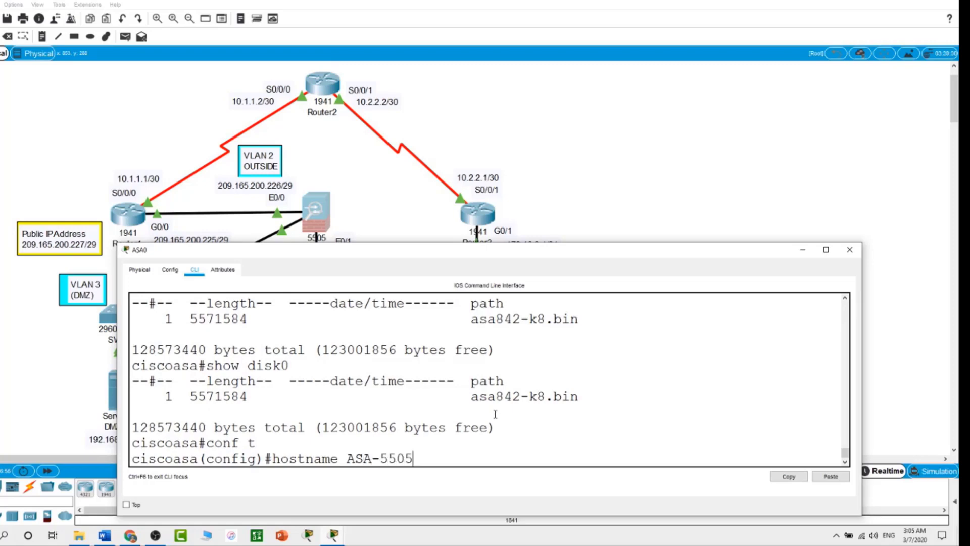
pyautogui.press('Return')
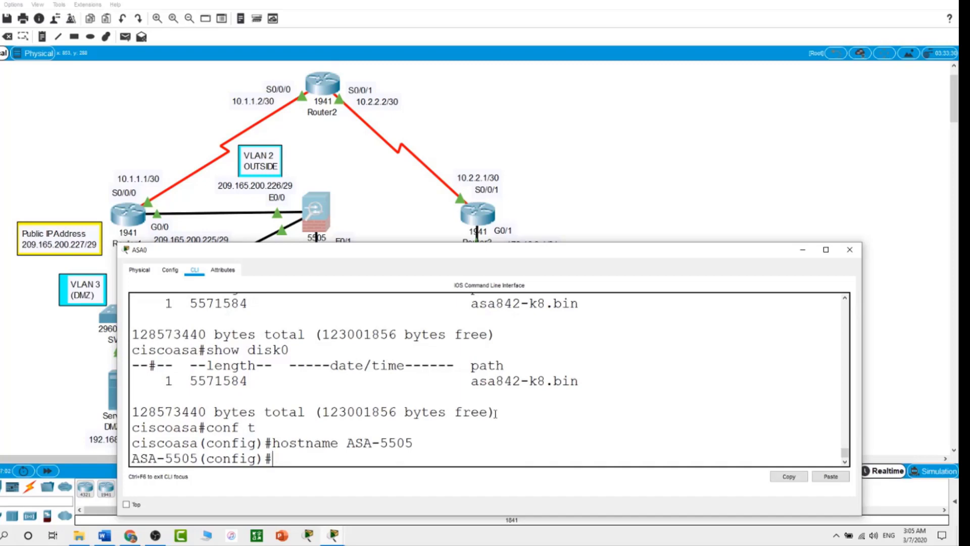
# Step: Set the ASA domain name to academy.com
pyautogui.write('domain')
pyautogui.press('Tab')
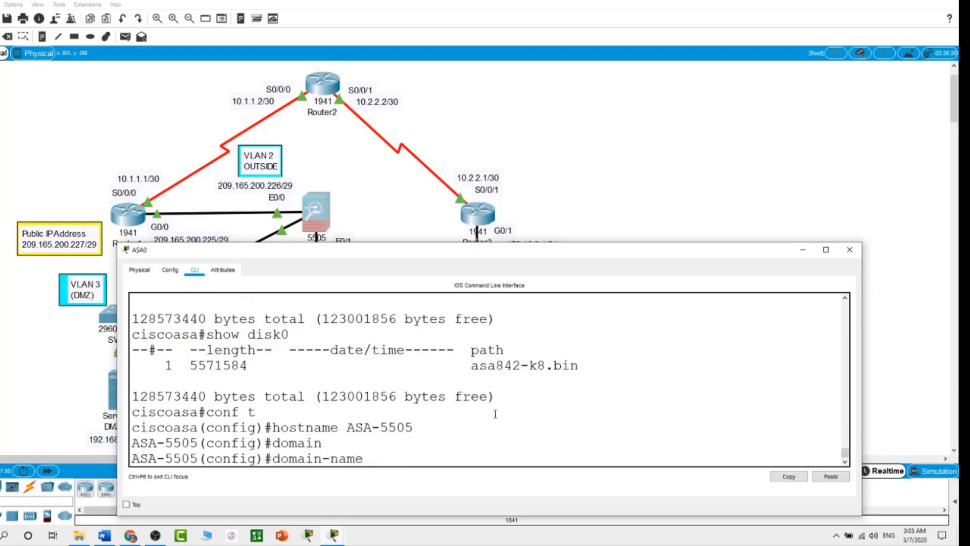
pyautogui.write('academy.com')
pyautogui.press('Return')
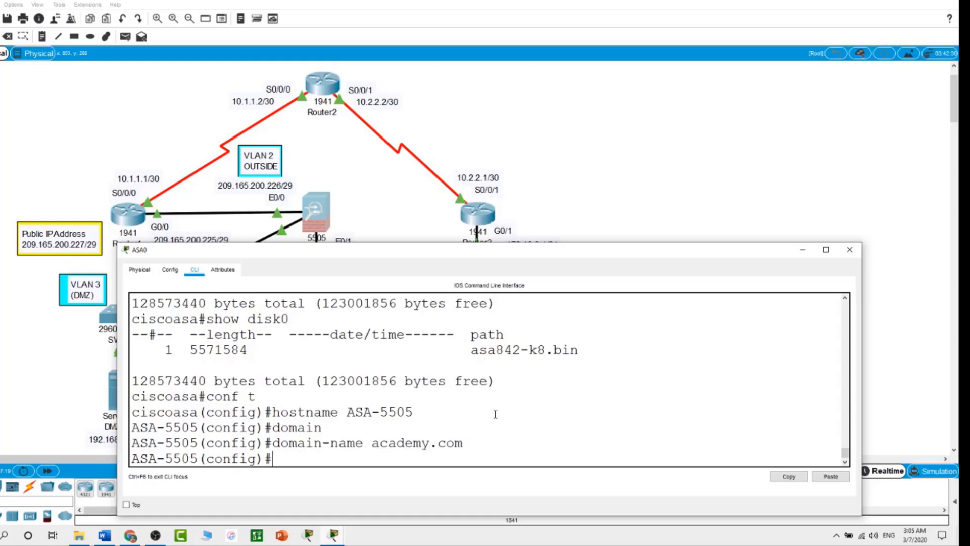
# Step: Set the enable password and bring the topology view back to the front
pyautogui.write('en')
pyautogui.press('Tab')
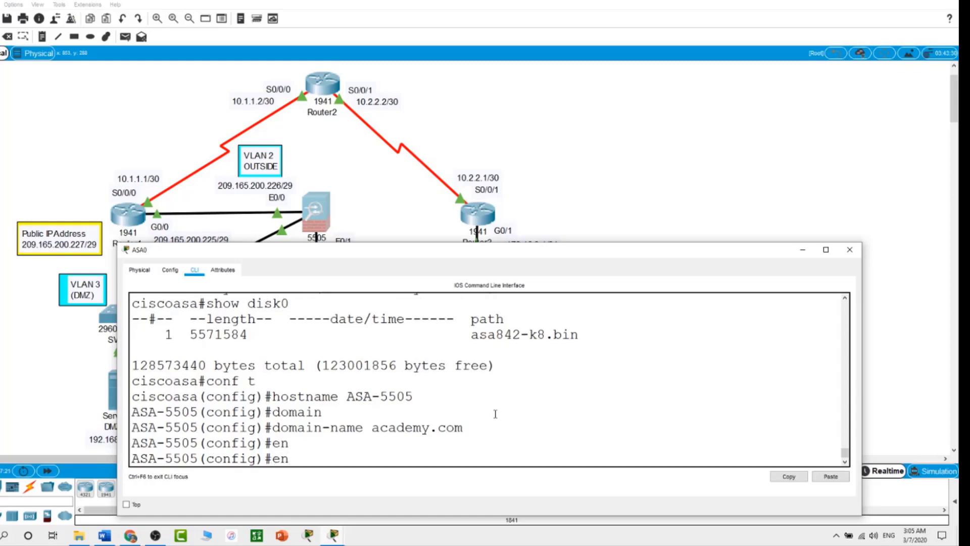
pyautogui.write('abl')
pyautogui.press('Tab')
pyautogui.write('e pas')
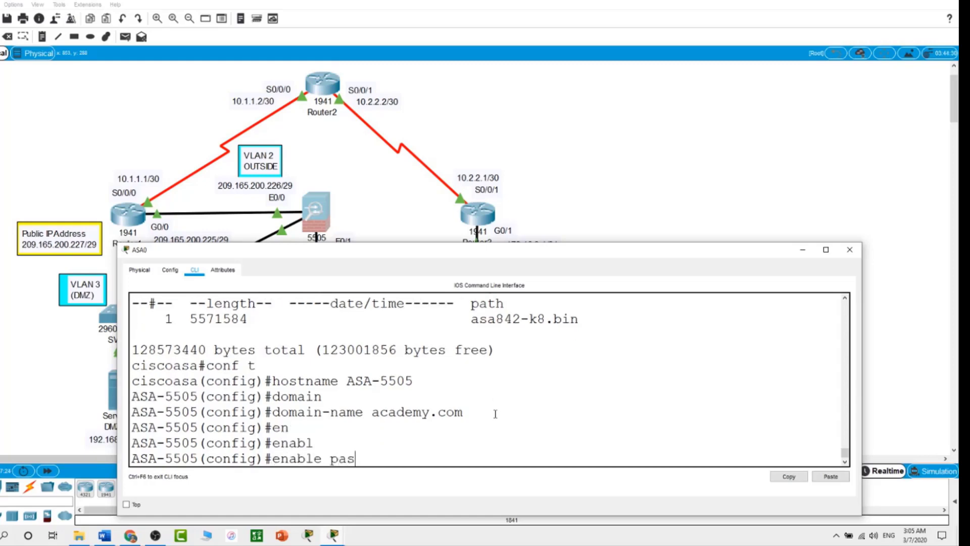
pyautogui.press('Tab')
pyautogui.write('cisco')
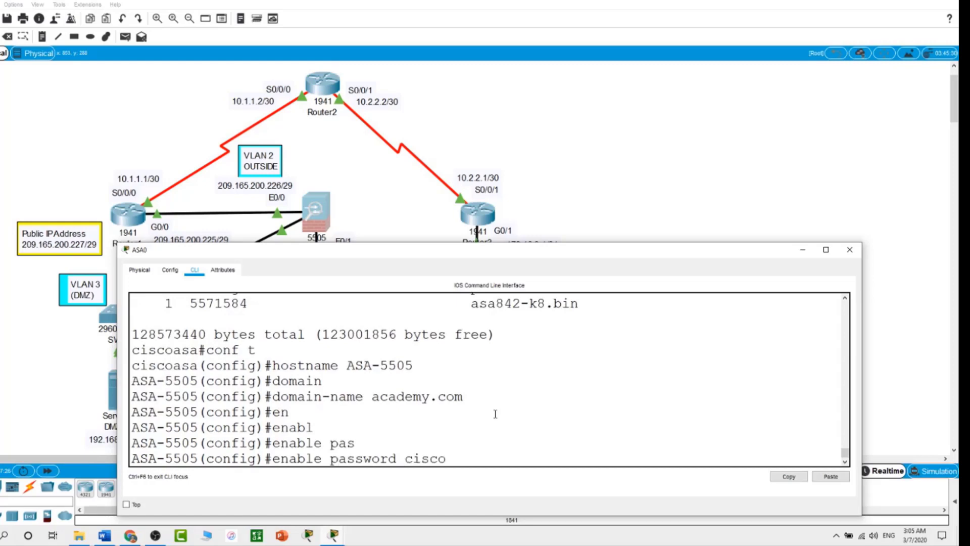
pyautogui.press('Return')
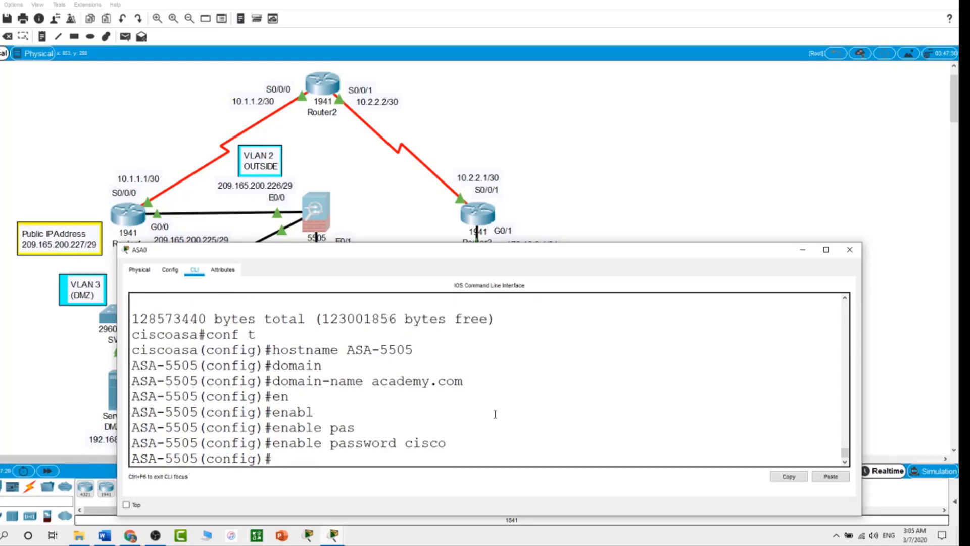
pyautogui.click(617, 183)
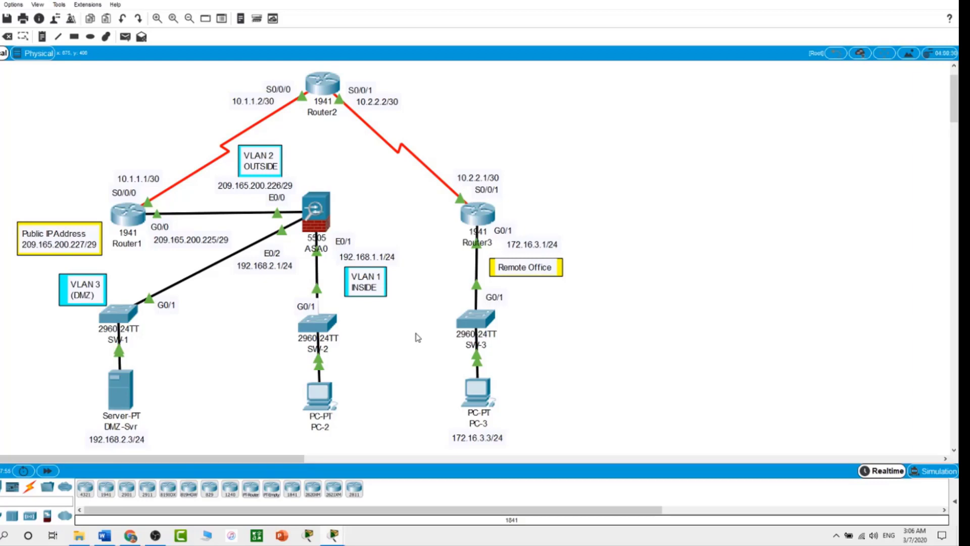
# Step: Reopen ASA0's command-line window at the ASA-5505 config prompt
pyautogui.click(314, 208)
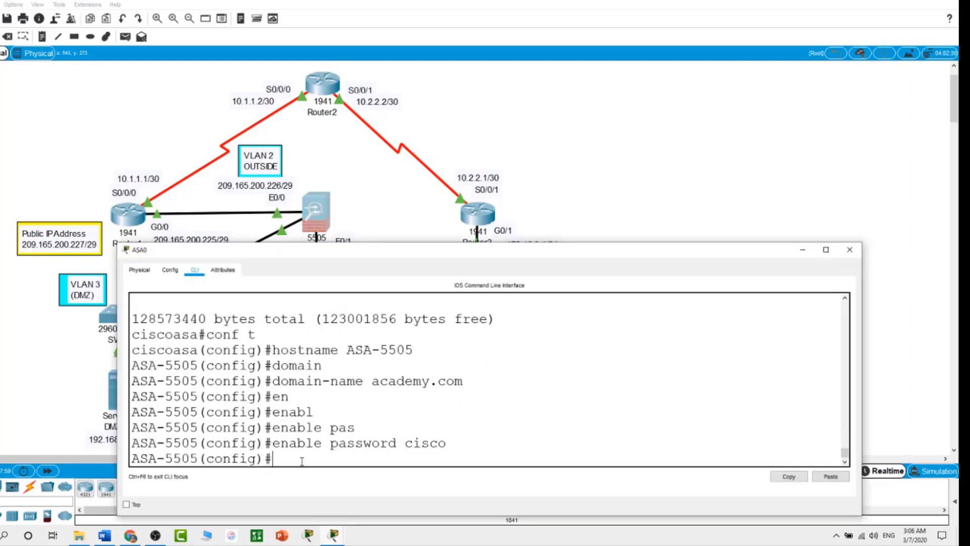
# Step: Configure interface VLAN 1 as inside, 192.168.1.1 255.255.255.0, security-level 100, then close ASA0
pyautogui.write('int vlan 1')
pyautogui.press('Return')
pyautogui.write('nam')
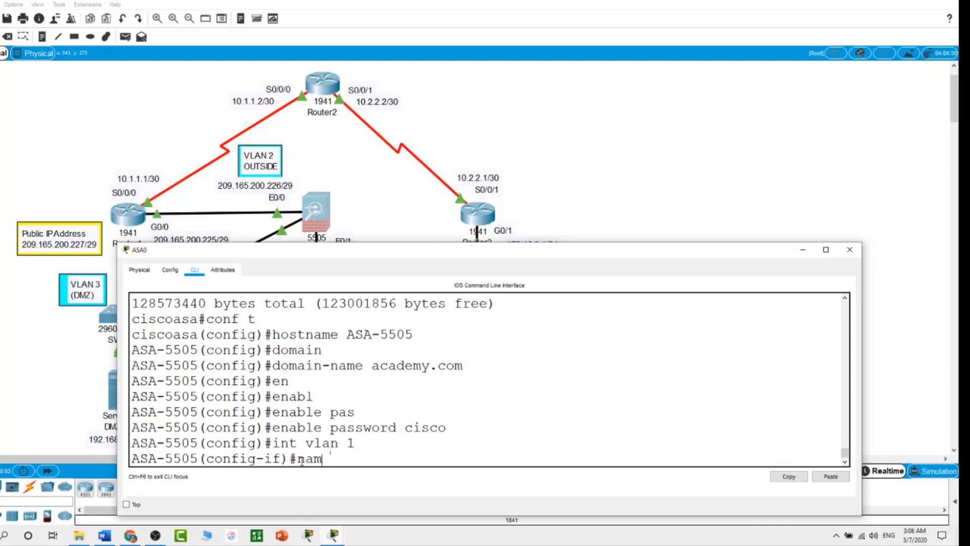
pyautogui.write('eif inside')
pyautogui.press('Return')
pyautogui.write('ip addre')
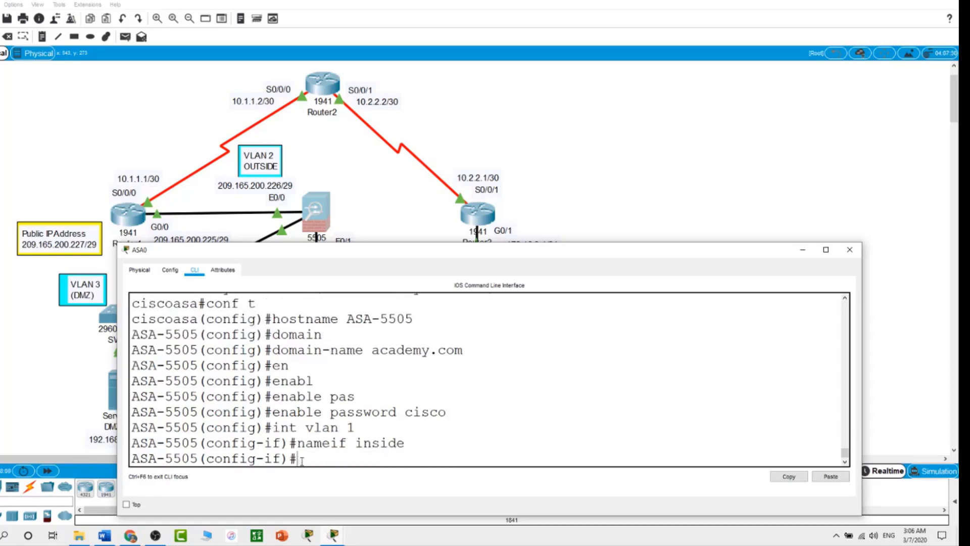
pyautogui.write('ss')
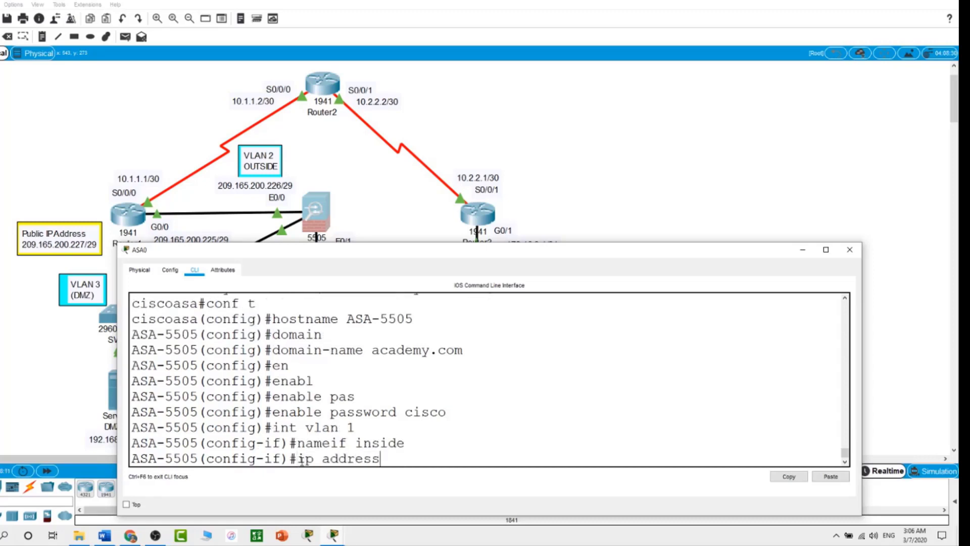
pyautogui.write(' 192.168.1.1 2')
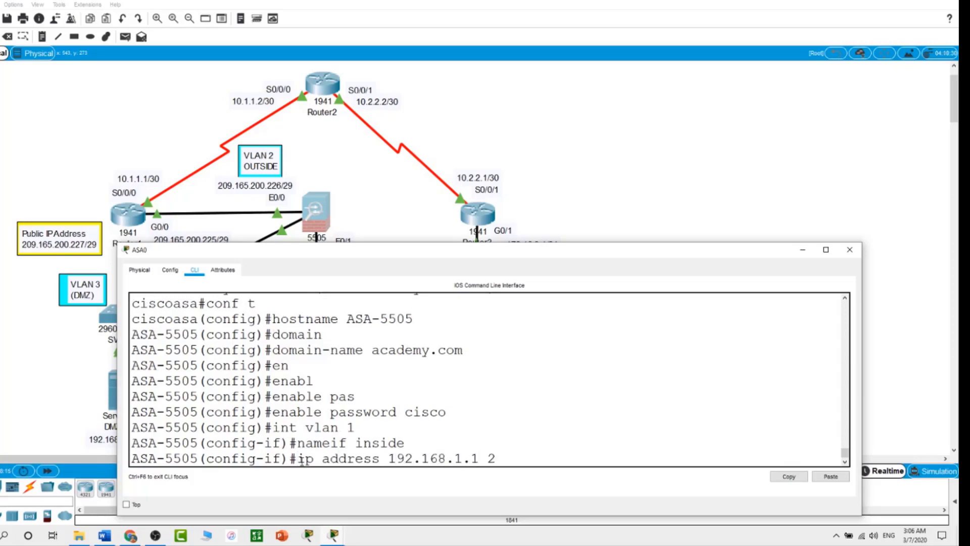
pyautogui.write('55.255.255.255.0')
pyautogui.press('Return')
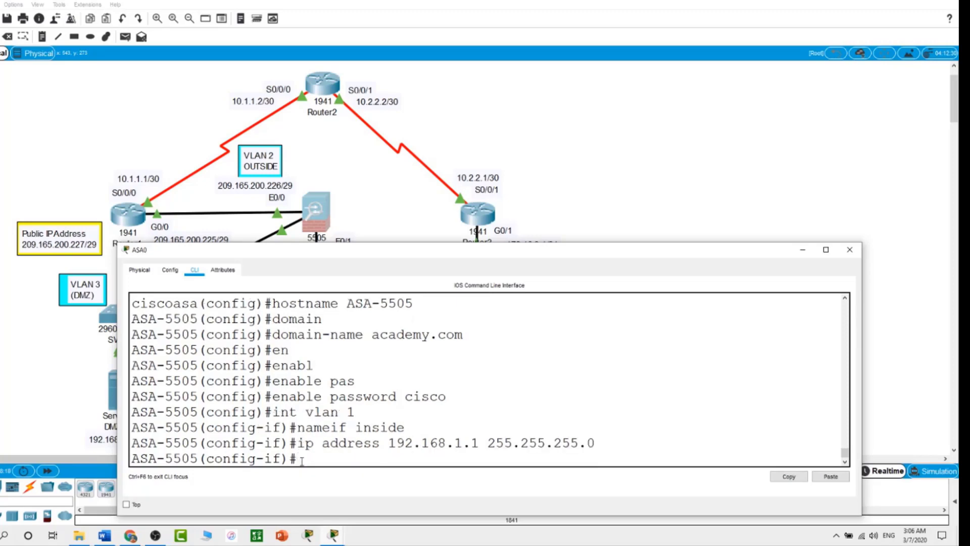
pyautogui.write('se')
pyautogui.press('Tab')
pyautogui.write('1')
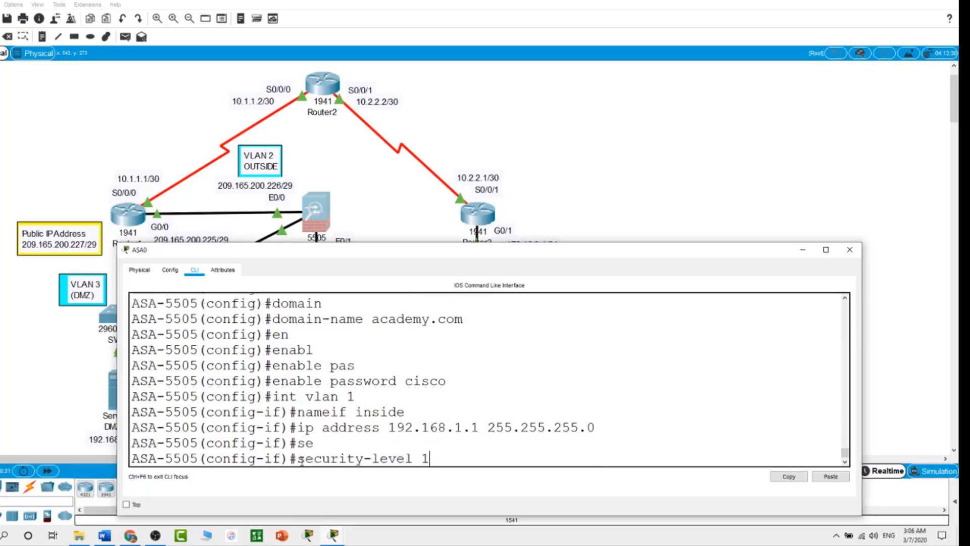
pyautogui.write('00')
pyautogui.press('Return')
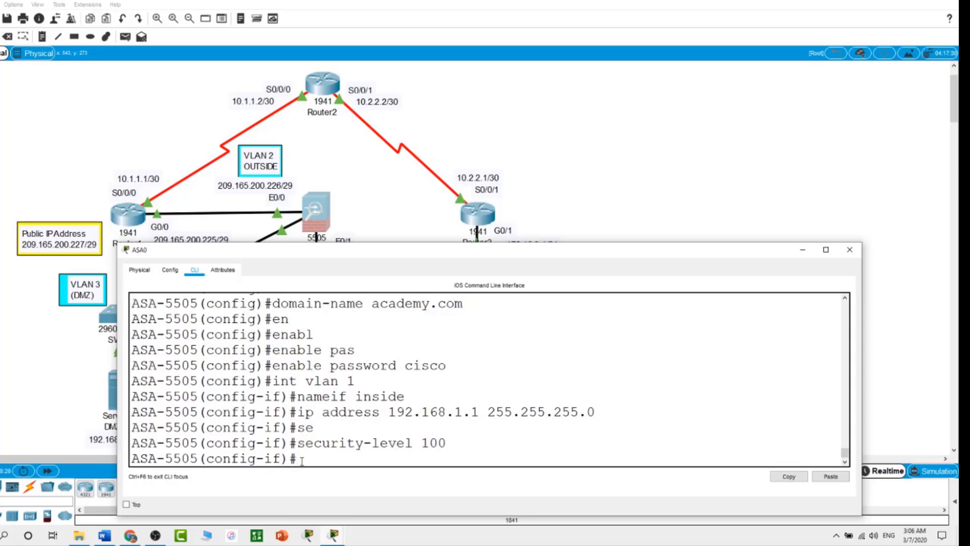
pyautogui.click(666, 169)
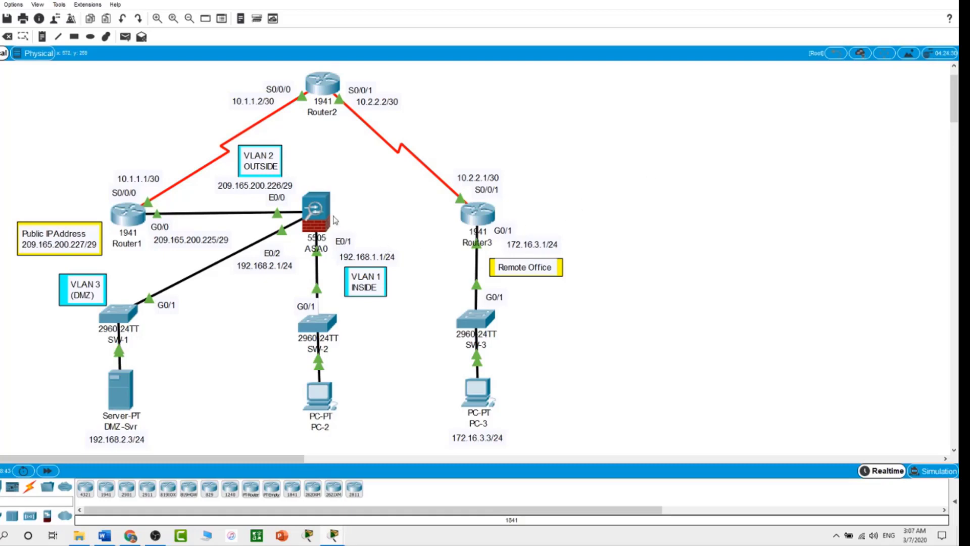
# Step: On ASA0, enter interface VLAN 2 and name it outside
pyautogui.click(327, 216)
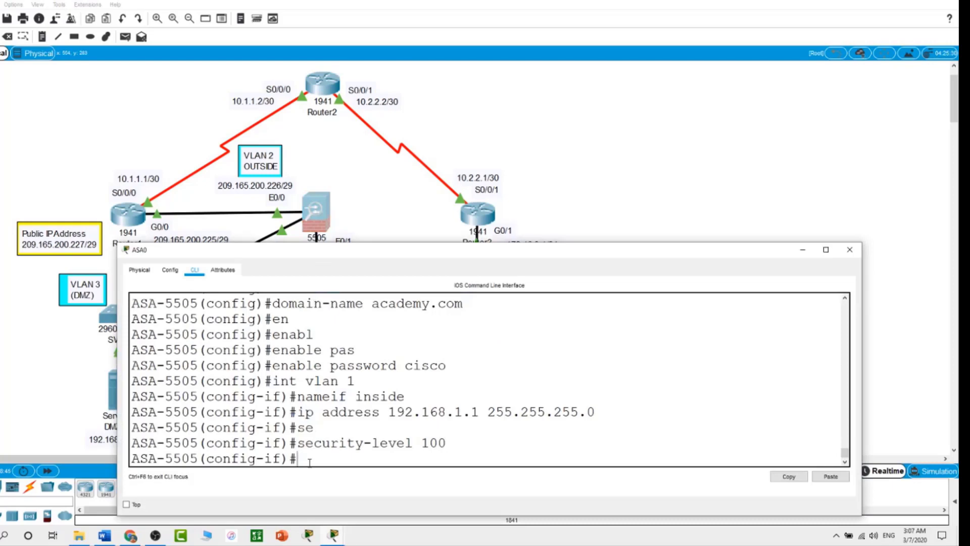
pyautogui.write('int vlan 2')
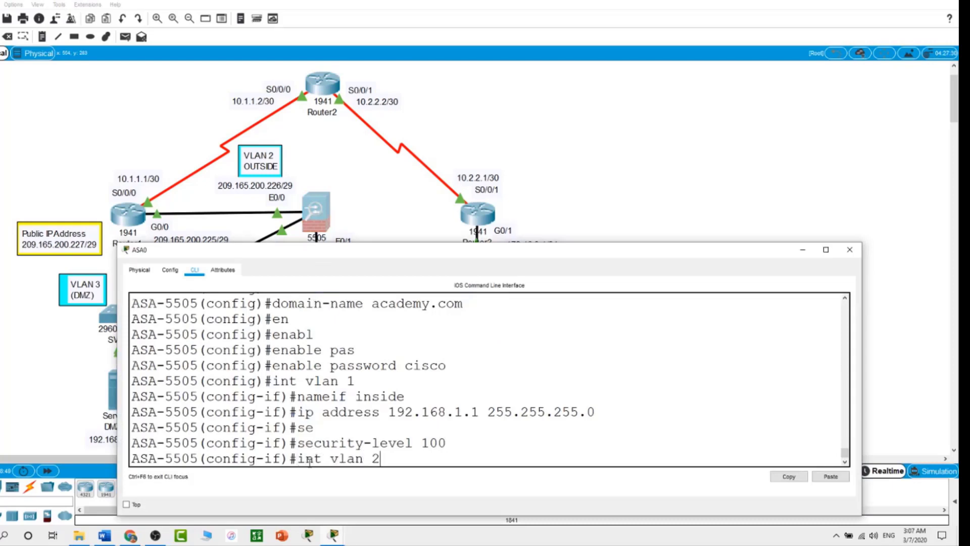
pyautogui.press('Return')
pyautogui.write('nameif ')
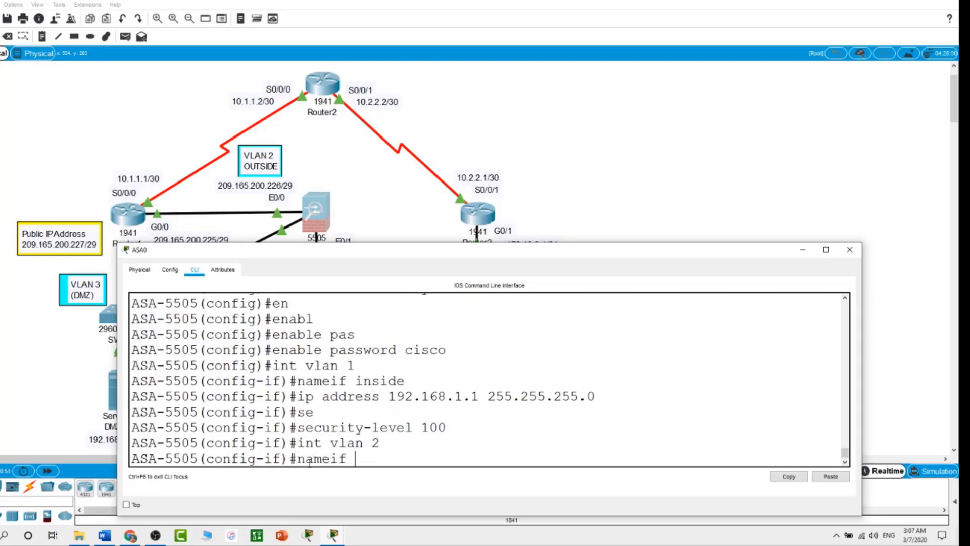
pyautogui.write('outside')
pyautogui.press('Return')
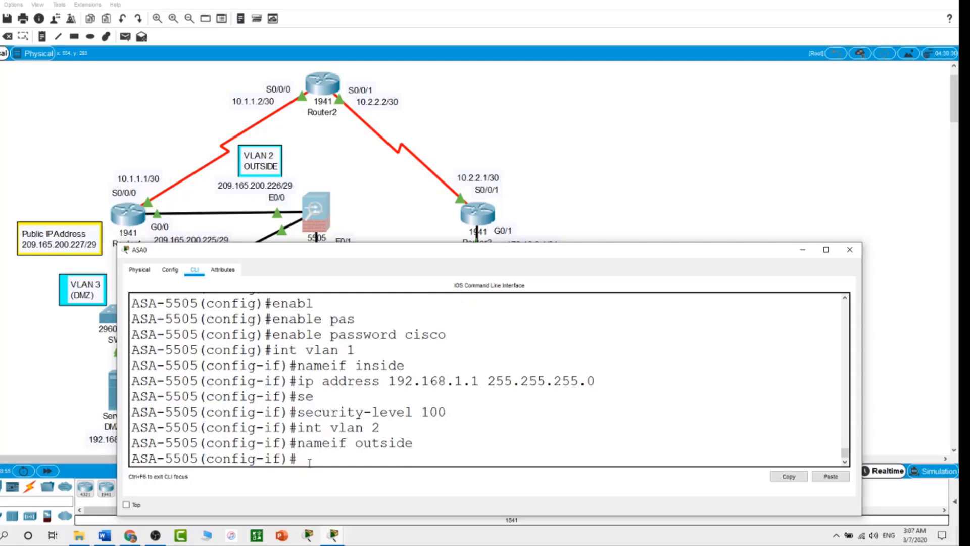
# Step: Give VLAN 2 address 209.165.200.226 255.255.255.248, security-level 0, and bring it up with no shut
pyautogui.write('ip address ')
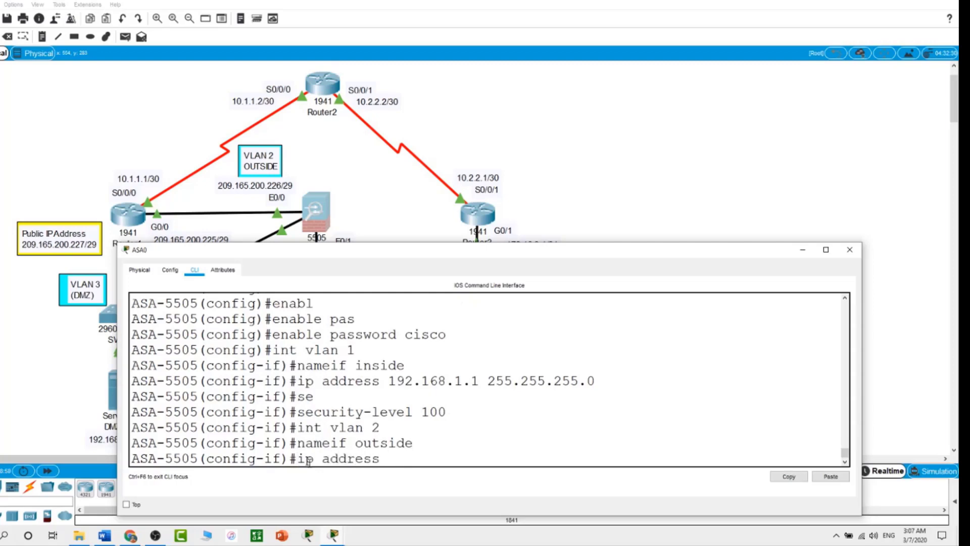
pyautogui.write('209.165.200')
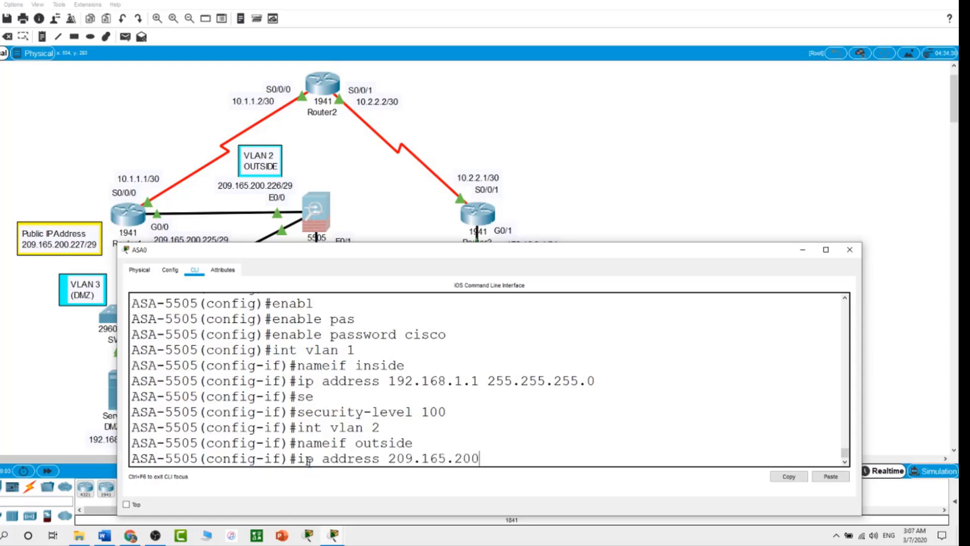
pyautogui.write('.226 255.255.255.248')
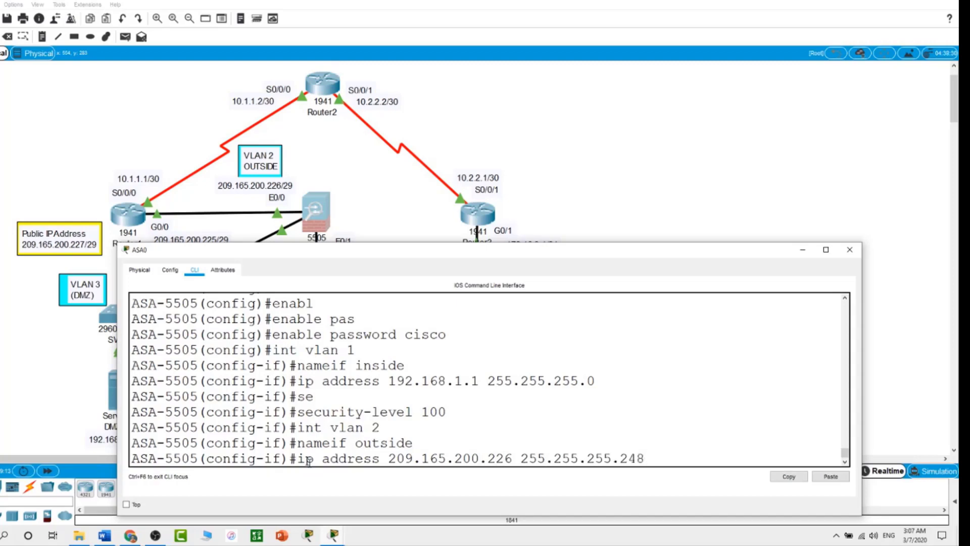
pyautogui.press('Return')
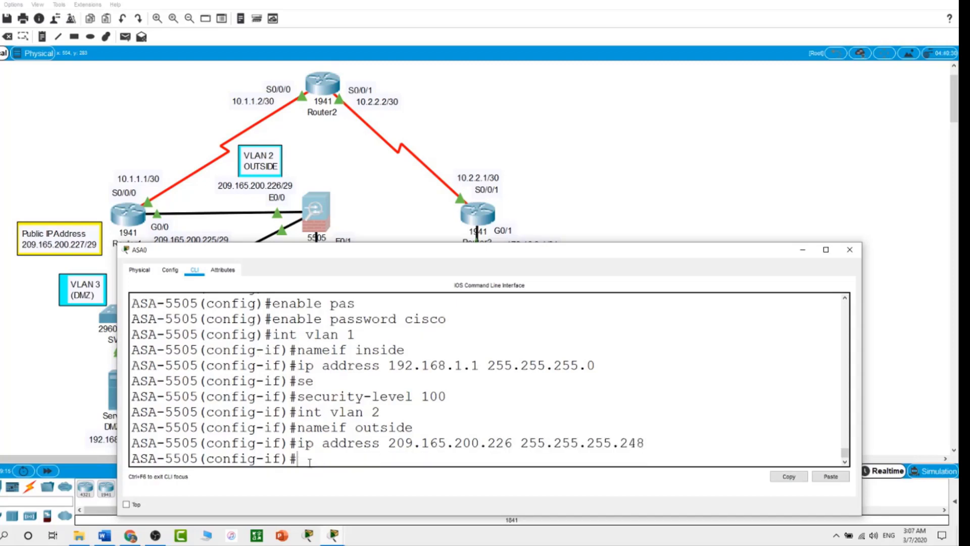
pyautogui.write('se')
pyautogui.press('Tab')
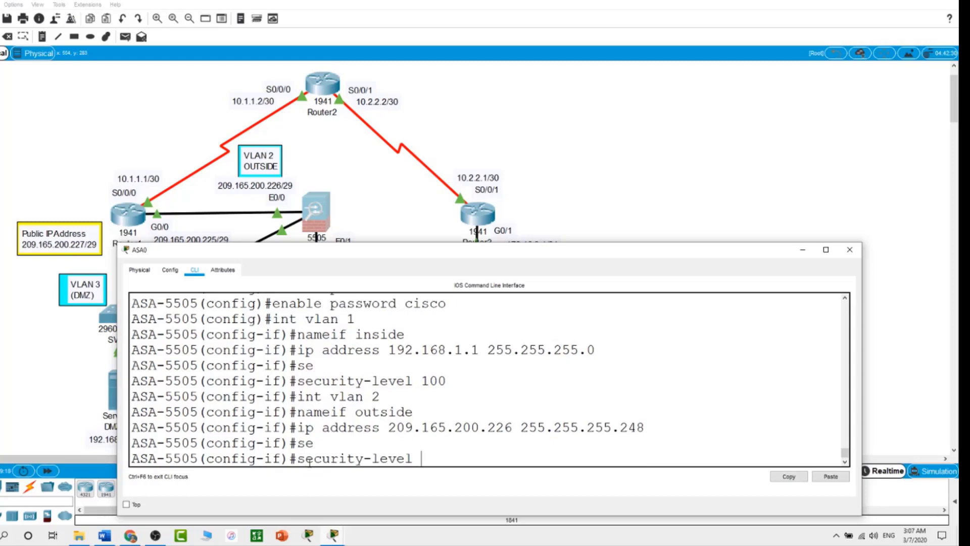
pyautogui.write('0')
pyautogui.press('Return')
pyautogui.write('no shut')
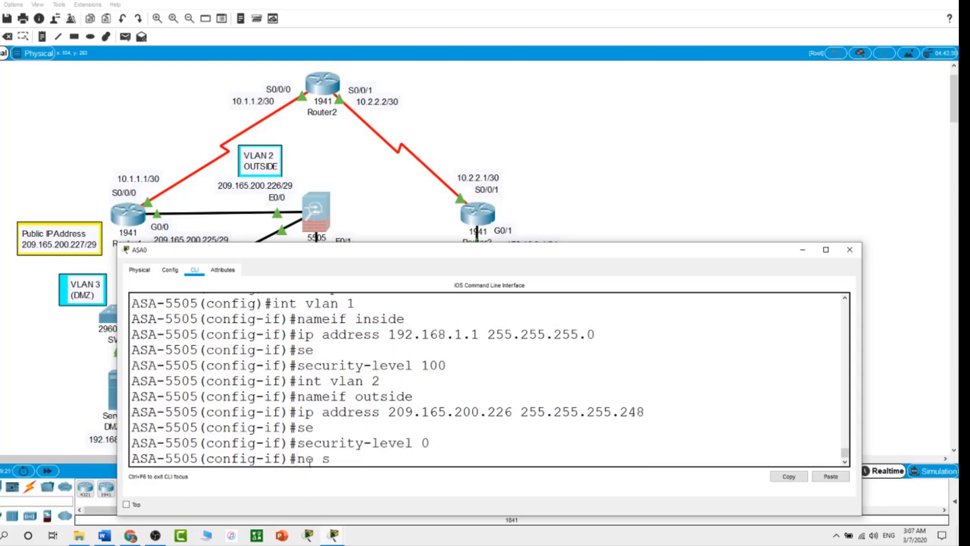
pyautogui.press('Return')
pyautogui.press('Return')
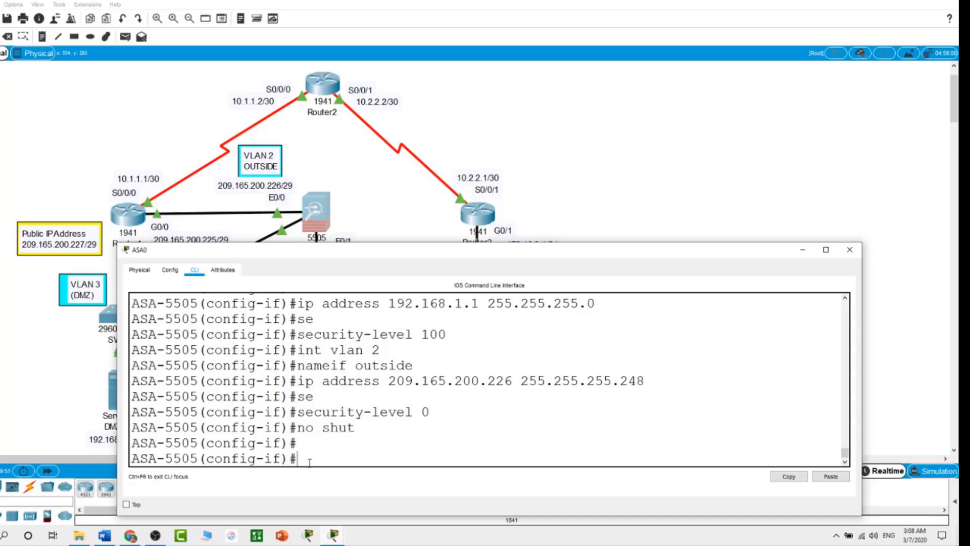
# Step: Run show interface ip brief, show ip address and show switch vlan to verify inside/outside
pyautogui.write('show interface')
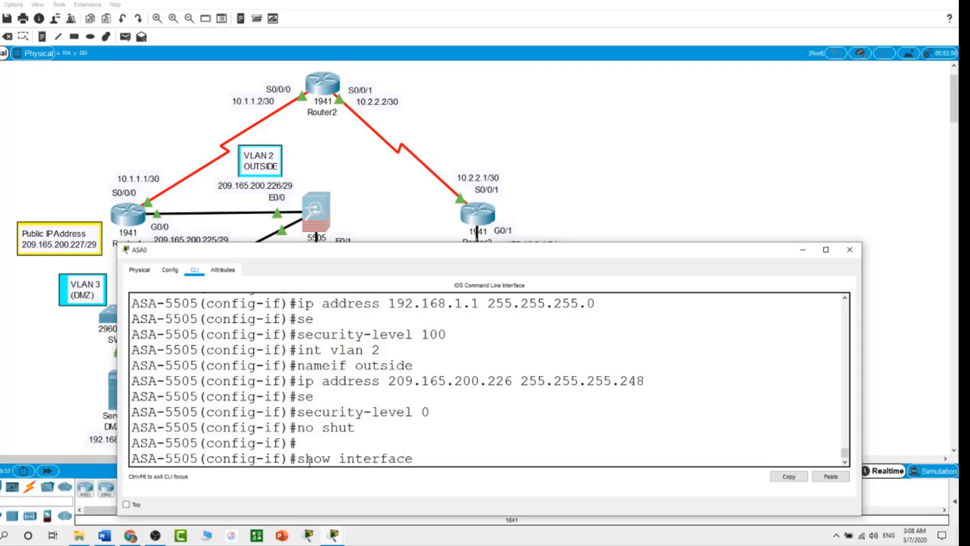
pyautogui.write(' ip brief')
pyautogui.press('Return')
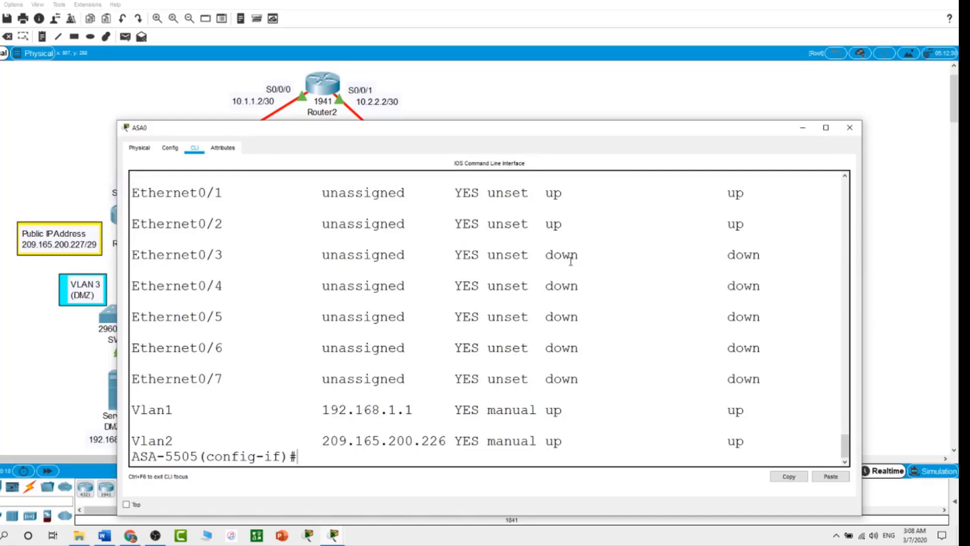
pyautogui.write('show ip addre')
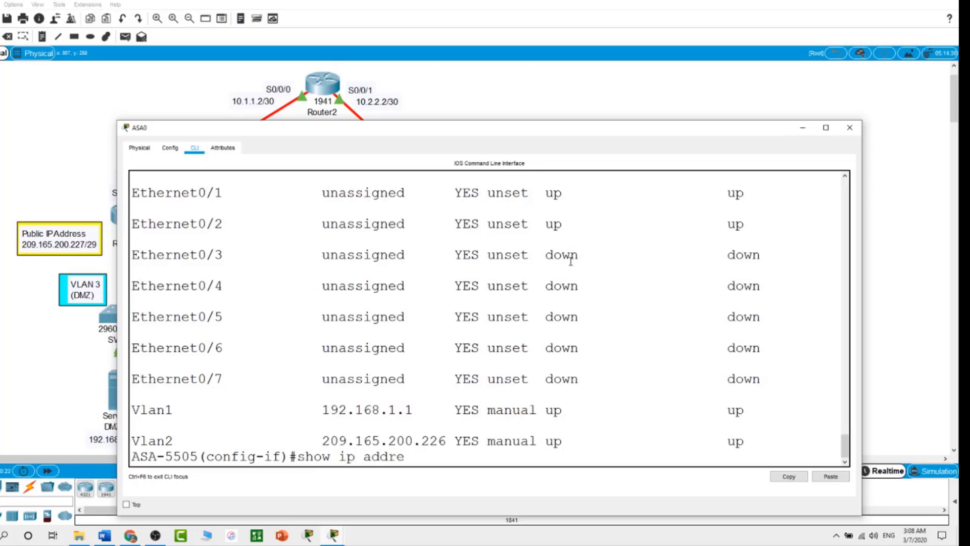
pyautogui.write('ss')
pyautogui.press('Return')
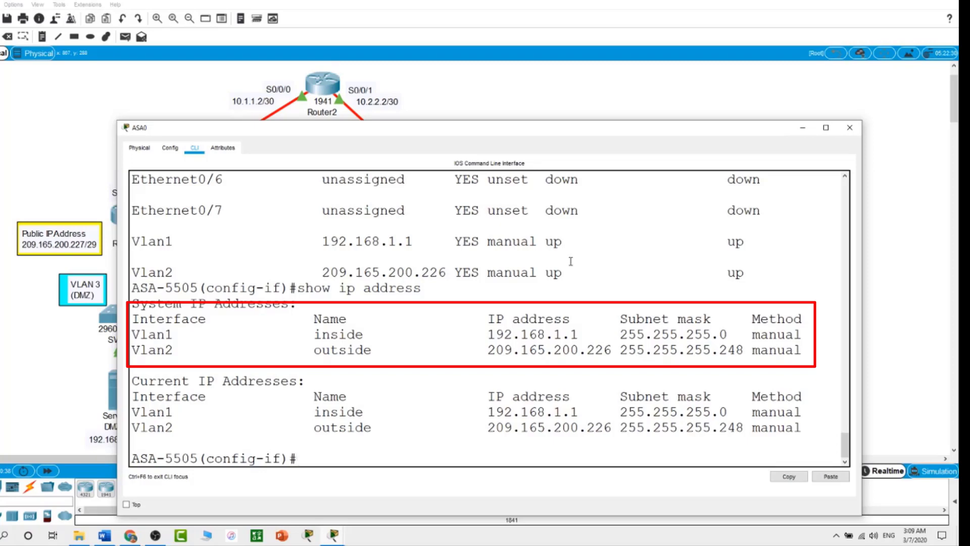
pyautogui.write('show ')
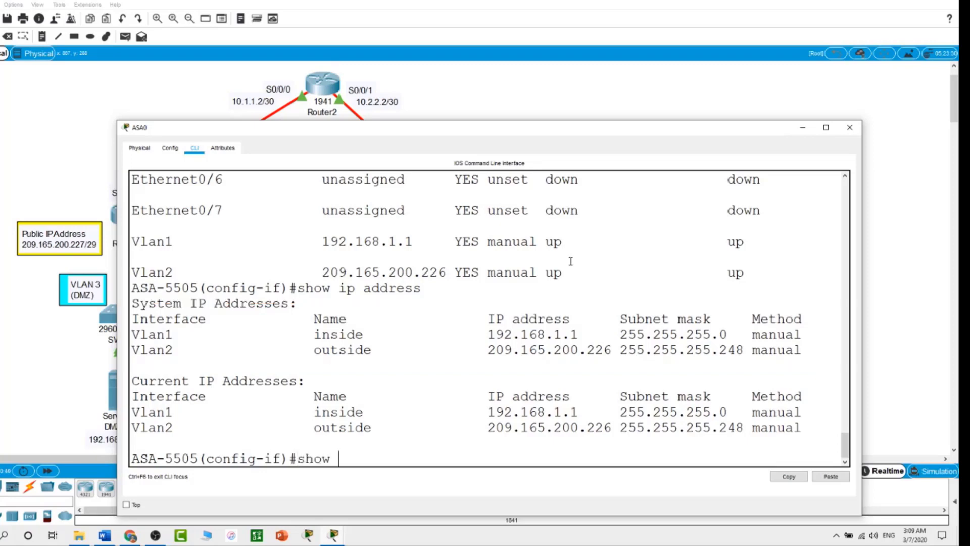
pyautogui.write('switch vlan')
pyautogui.press('Return')
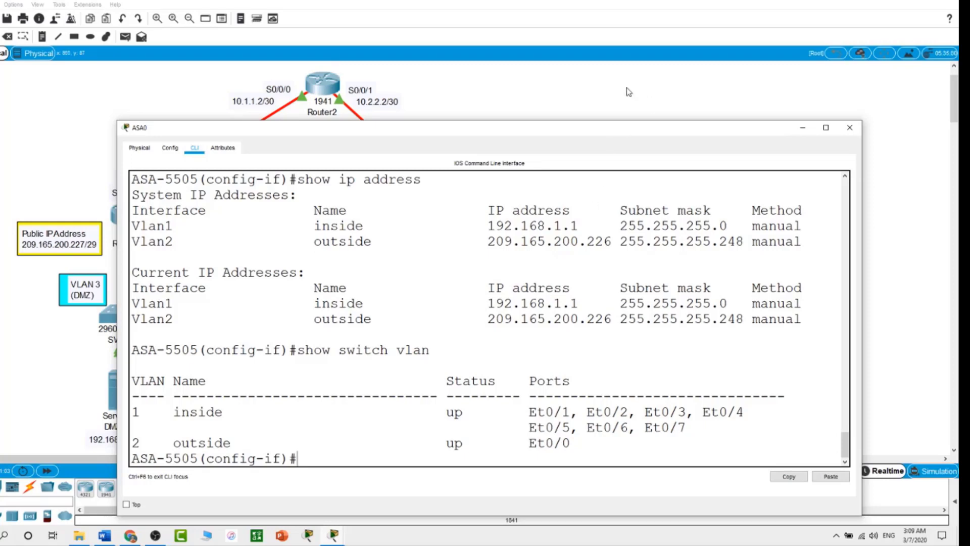
pyautogui.moveTo(594, 120); pyautogui.dragTo(592, 289)
# Step: From PC-2's command prompt, ping the ASA at 192.168.1.1 and 209.165.200.226
pyautogui.click(609, 134)
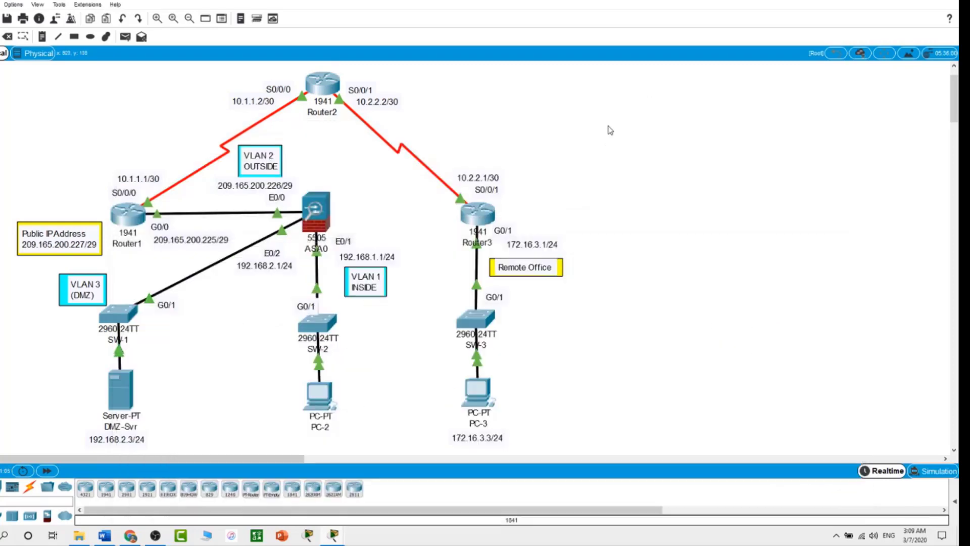
pyautogui.click(321, 414)
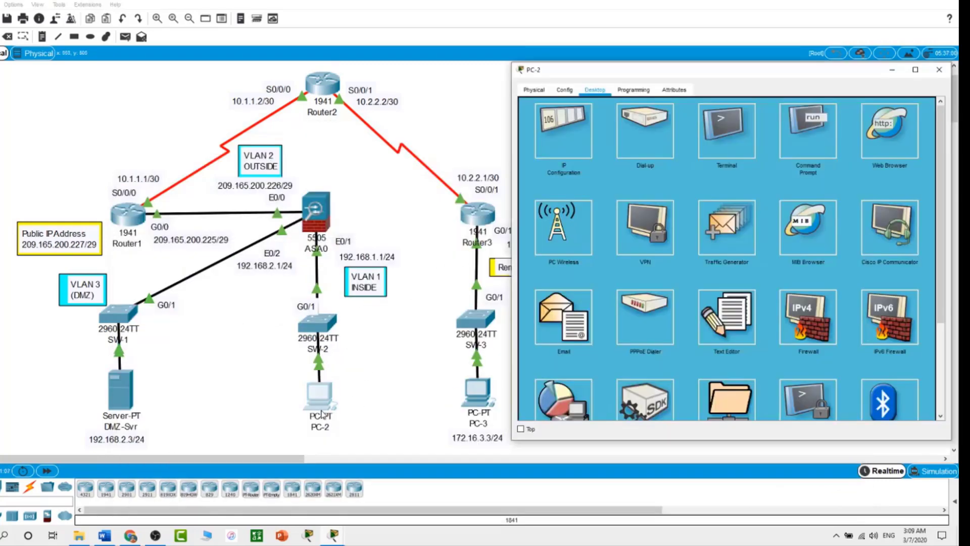
pyautogui.click(568, 148)
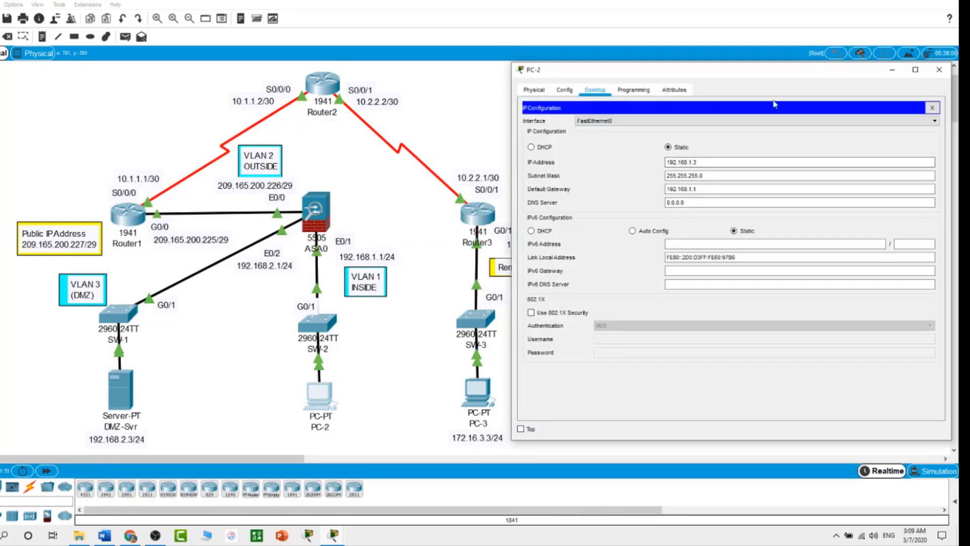
pyautogui.click(932, 108)
pyautogui.click(809, 137)
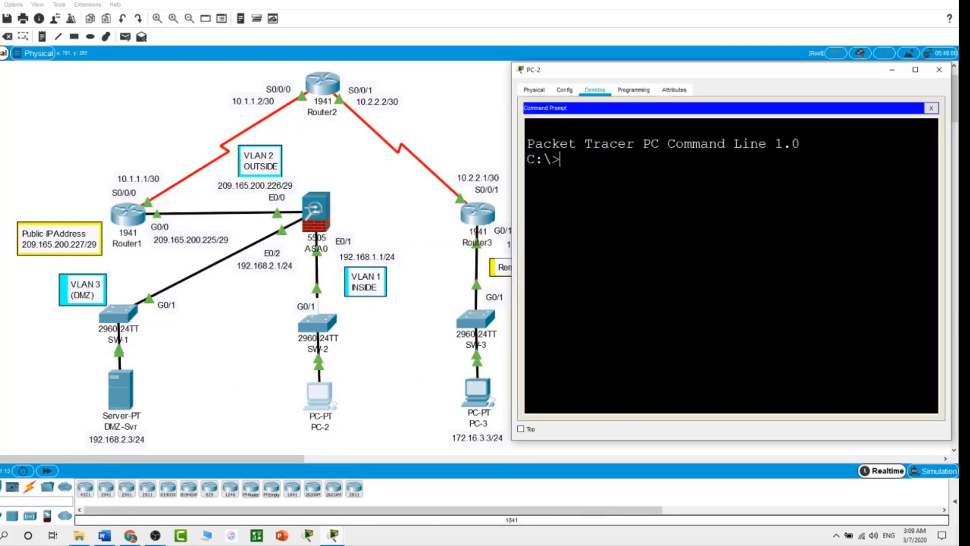
pyautogui.write('ping 192.168.1.1')
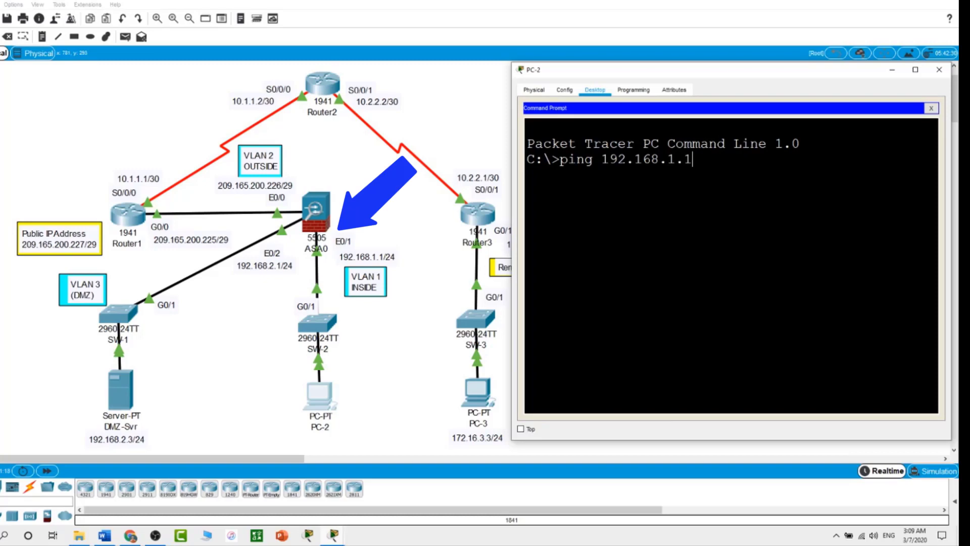
pyautogui.press('Return')
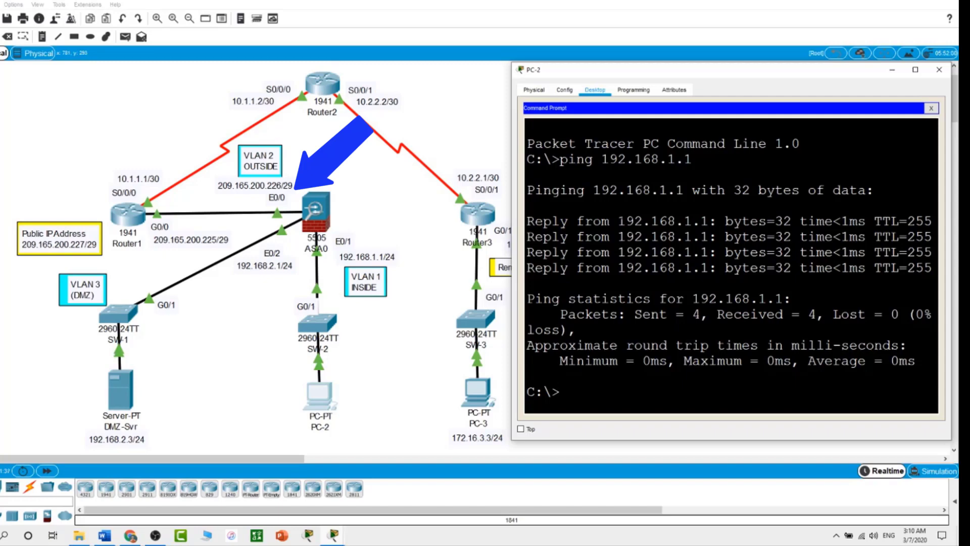
pyautogui.write('ping 209.165.200.226')
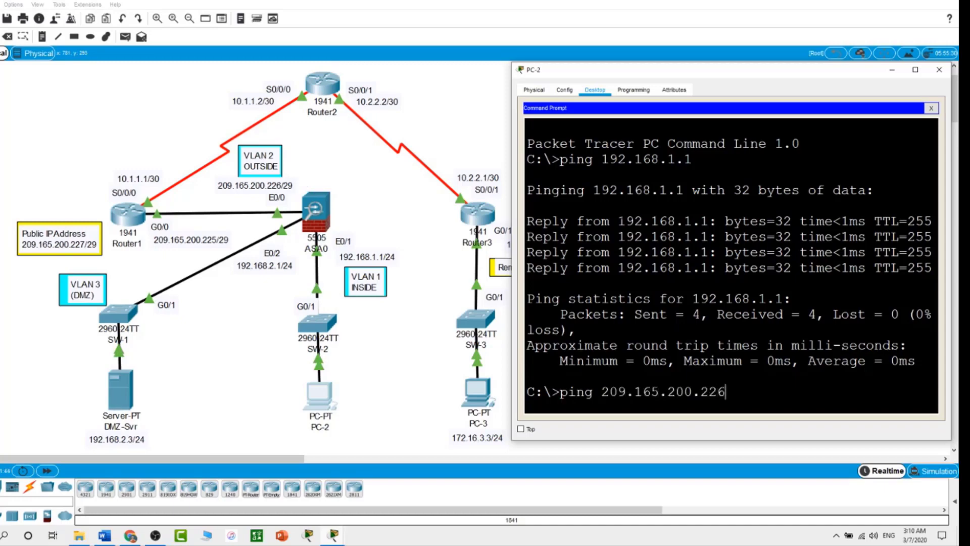
pyautogui.press('Return')
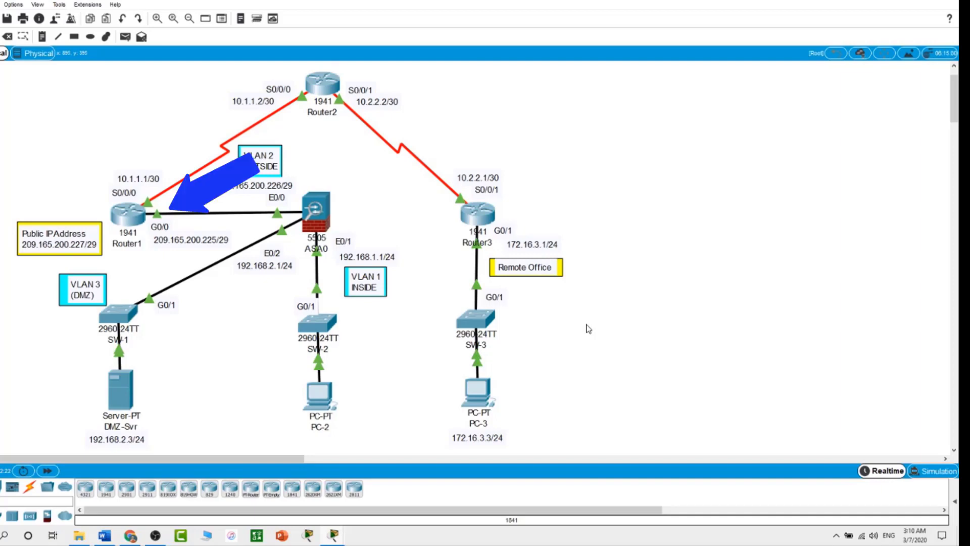
# Step: On ASA0, list the VLAN port assignments with show switch vlan
pyautogui.click(321, 221)
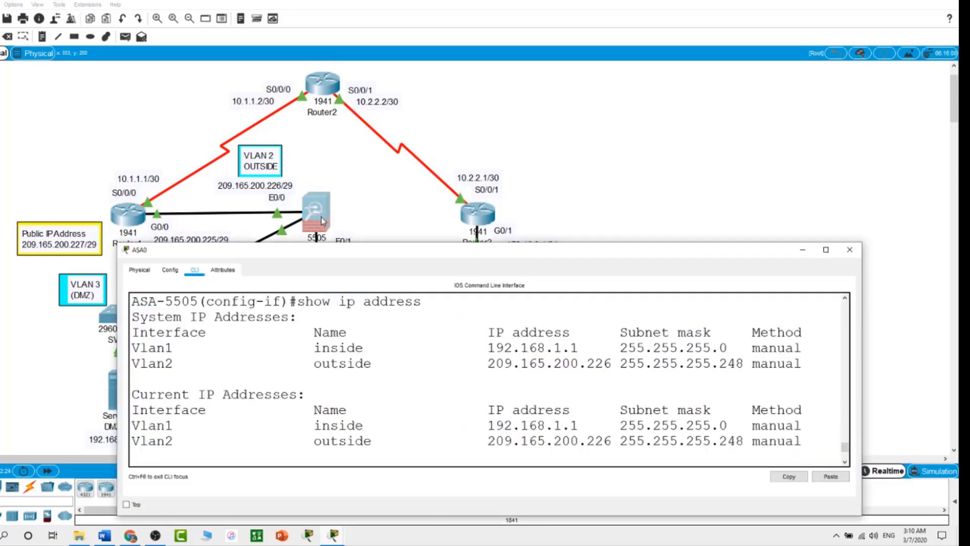
pyautogui.write('show switch vlan')
pyautogui.press('Return')
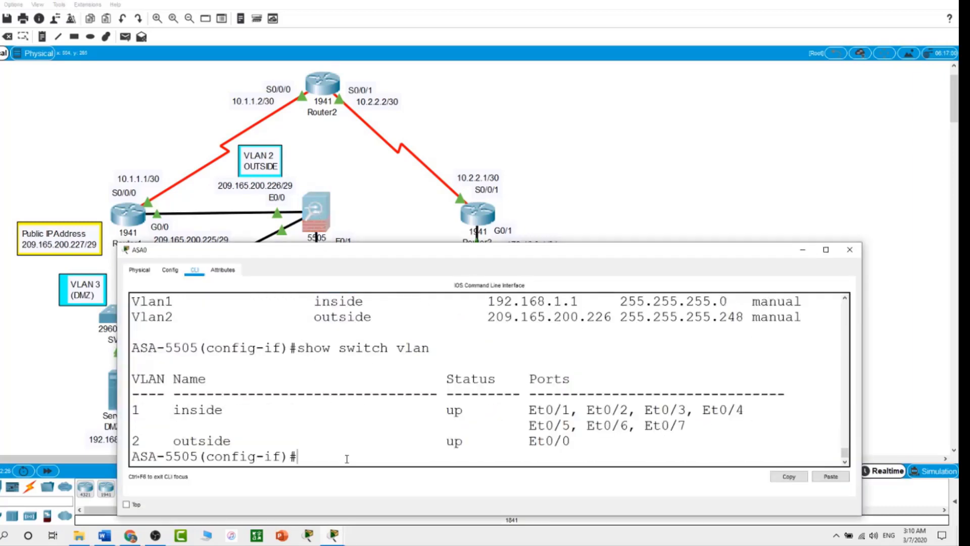
# Step: Add default route outside 0.0.0.0 0.0.0.0 via 209.165.200.225
pyautogui.write('exit')
pyautogui.press('Return')
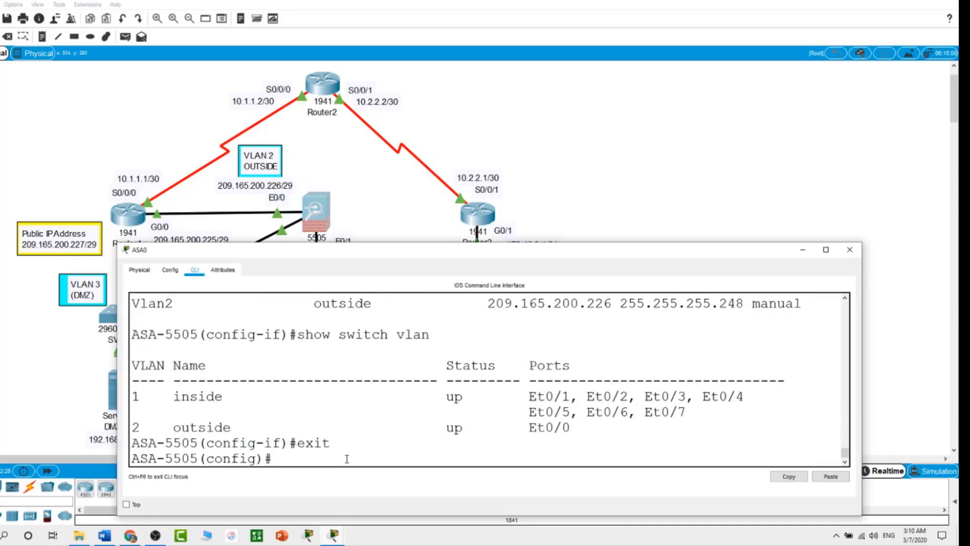
pyautogui.write('route outside 0.0.')
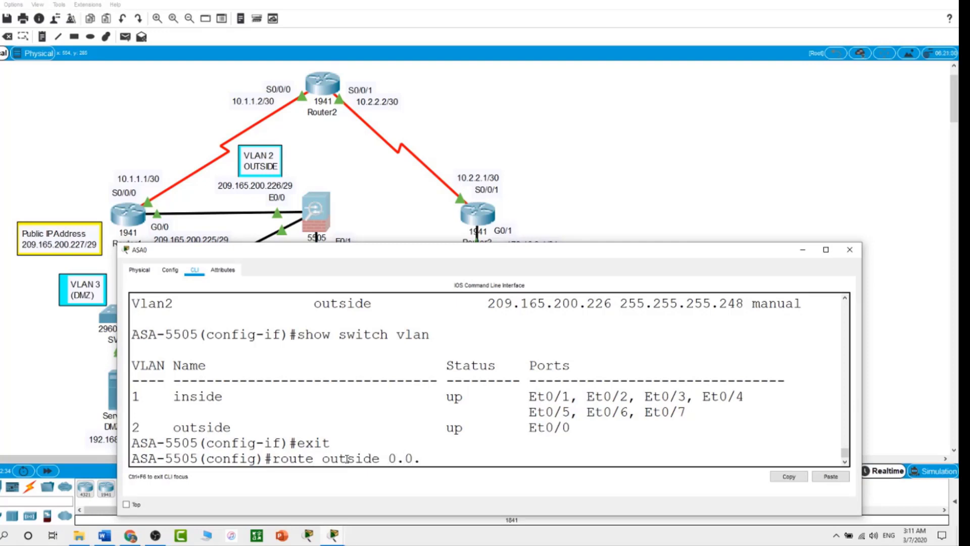
pyautogui.write('0.0 0.0.0.0')
pyautogui.write('209.')
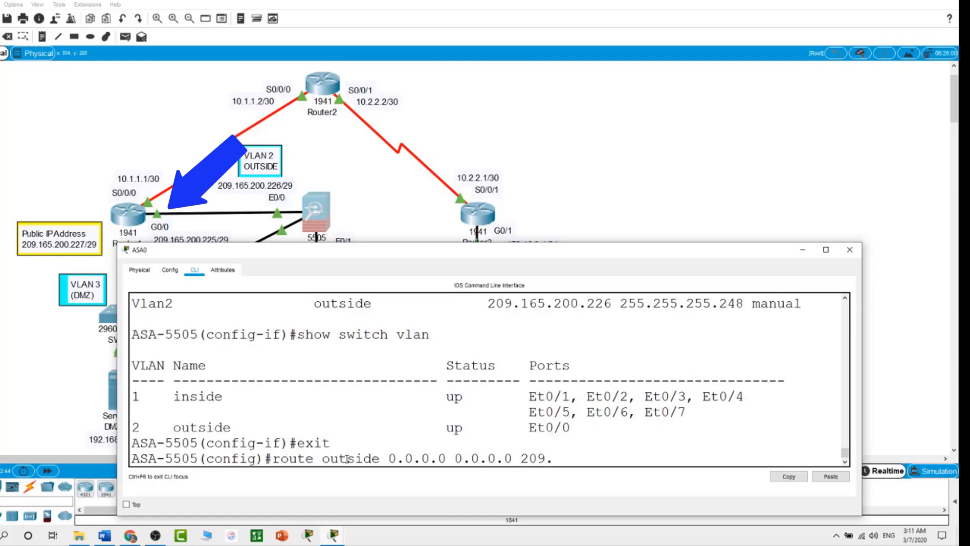
pyautogui.write('165.200.225')
pyautogui.press('Return')
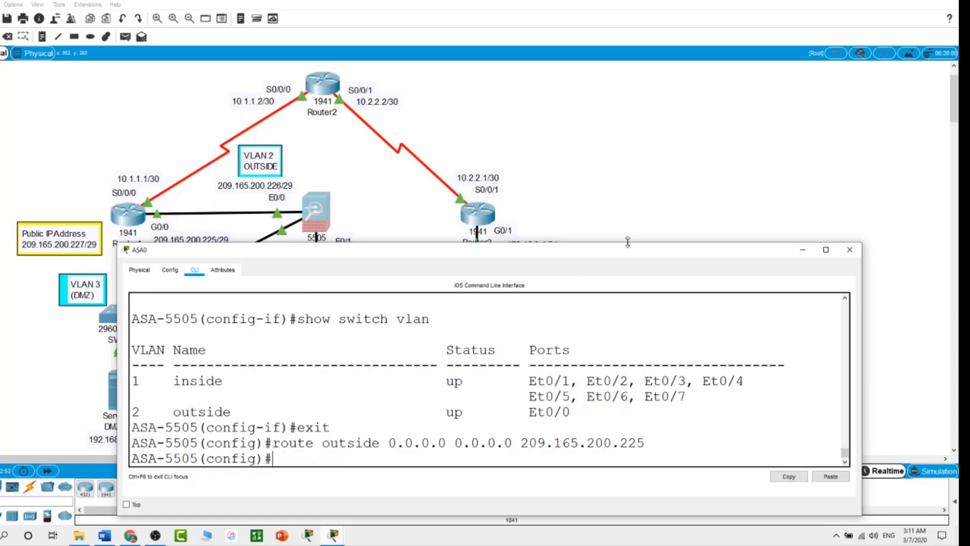
pyautogui.moveTo(625, 257); pyautogui.dragTo(578, 301)
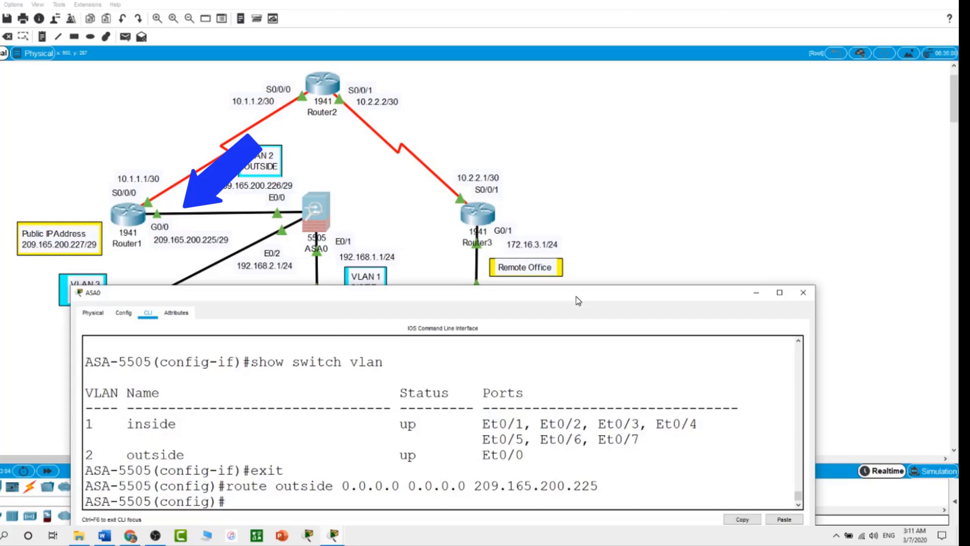
pyautogui.moveTo(577, 299); pyautogui.dragTo(614, 244)
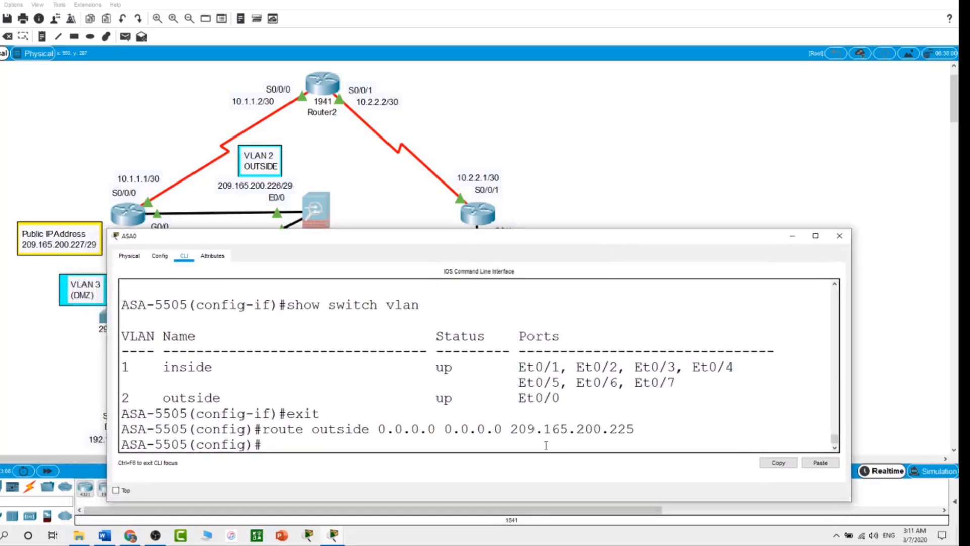
# Step: Review the running configuration and the routing table's default route to 209.165.200.225
pyautogui.write('show run')
pyautogui.press('Return')
pyautogui.press('space')
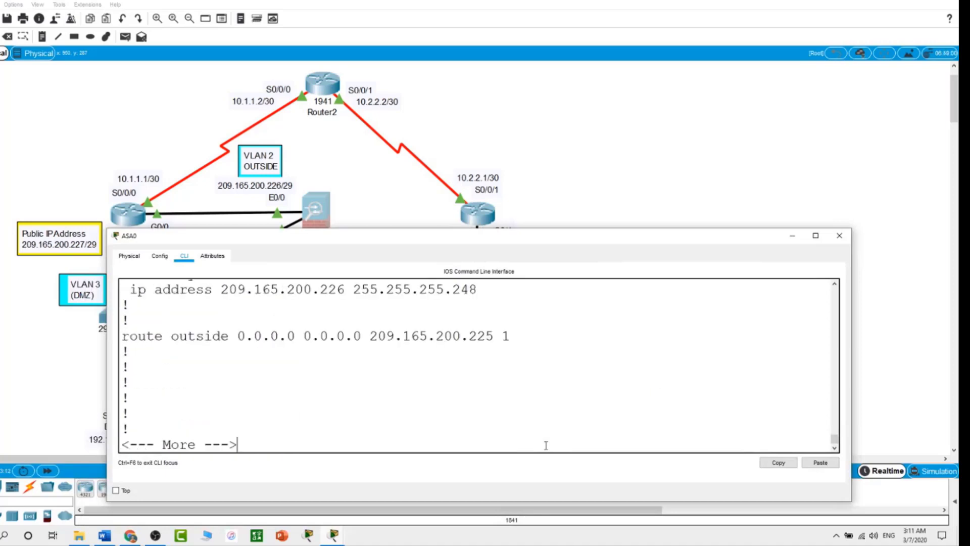
pyautogui.press('space')
pyautogui.write('show route')
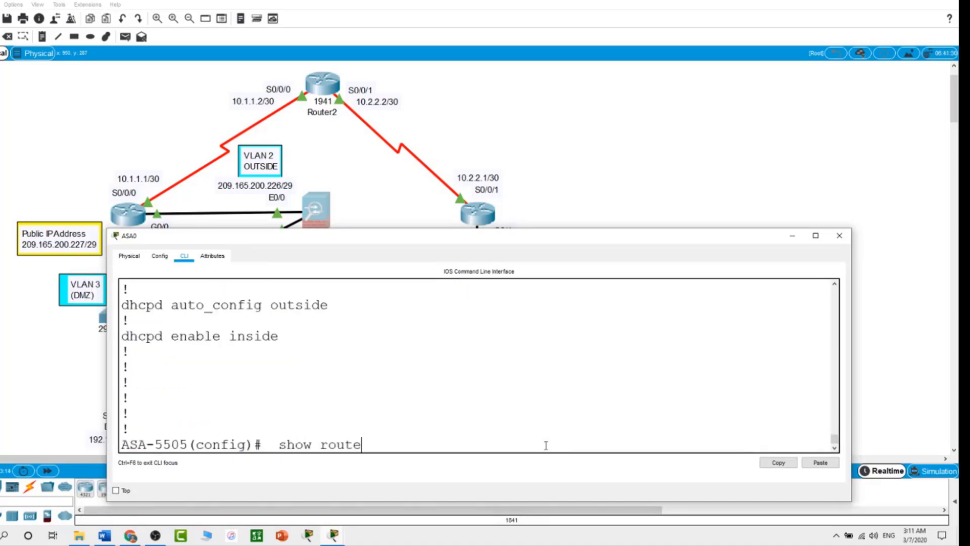
pyautogui.press('Return')
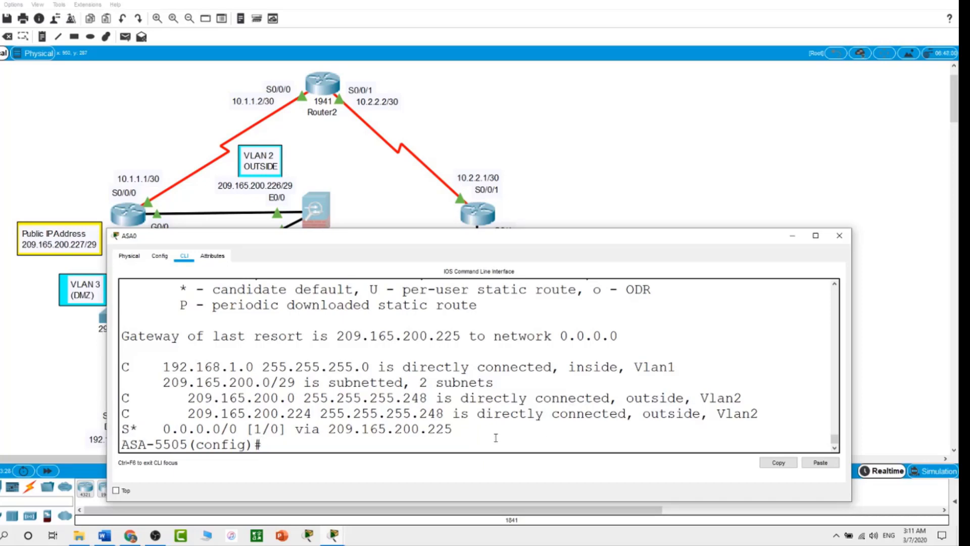
# Step: Leave config mode, ping 10.1.1.1 twice until 100 percent success, then close ASA0
pyautogui.write('exit')
pyautogui.press('Return')
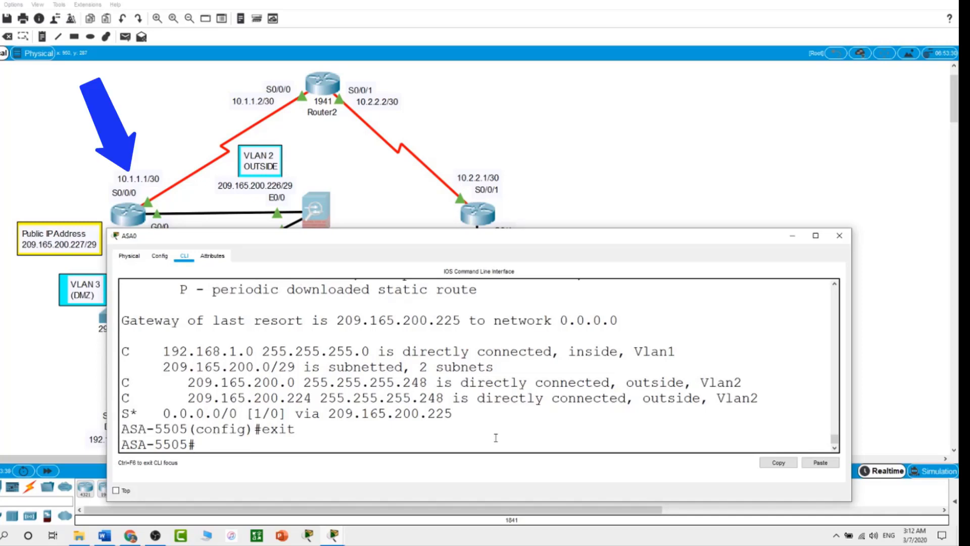
pyautogui.write('ping 10.1.1.1')
pyautogui.press('Return')
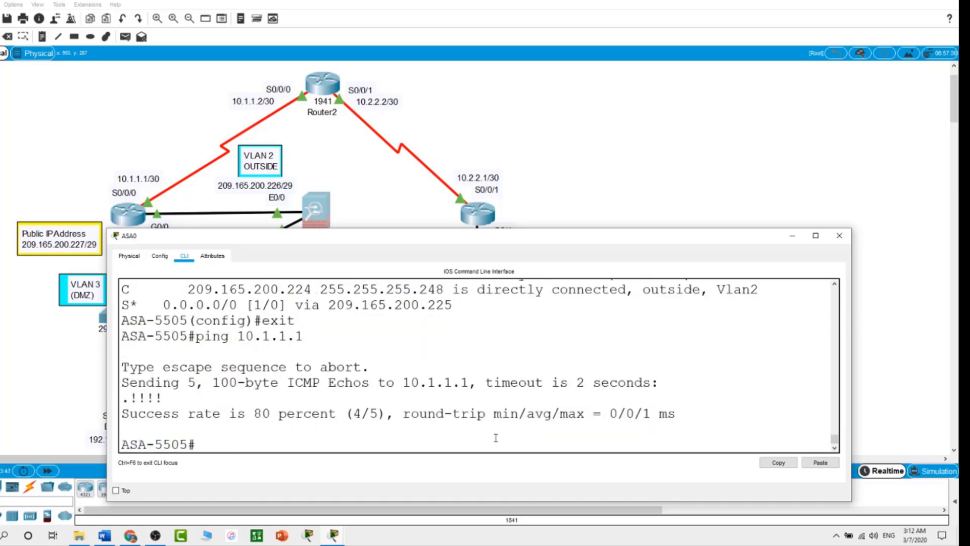
pyautogui.press('Up')
pyautogui.press('Return')
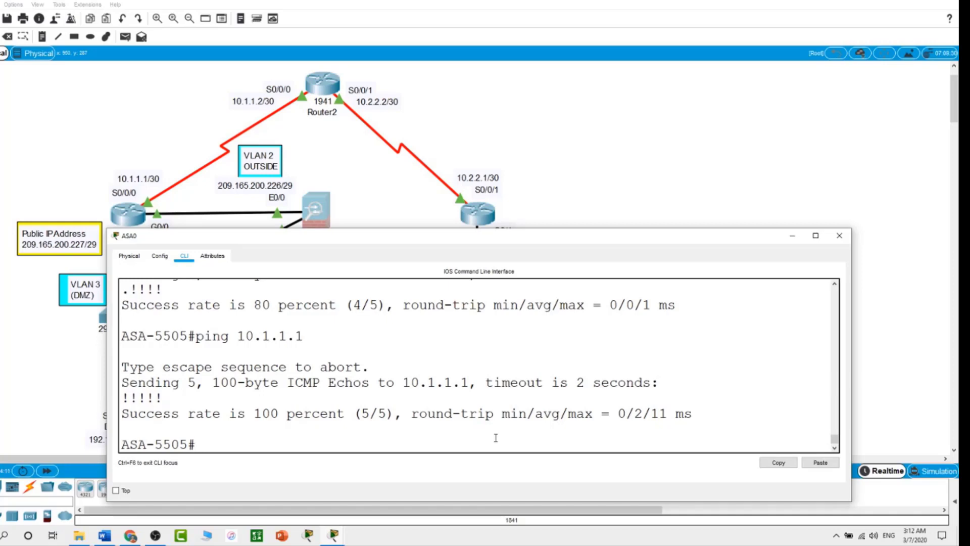
pyautogui.click(692, 175)
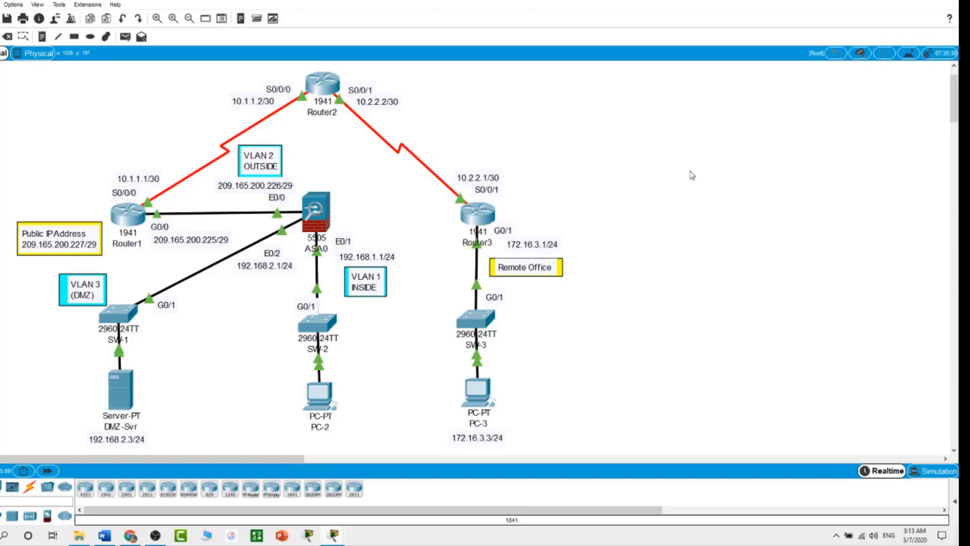
# Step: On ASA0, create network object INSIDE-NET with subnet 192.168.1.0 255.255.255.0
pyautogui.click(315, 219)
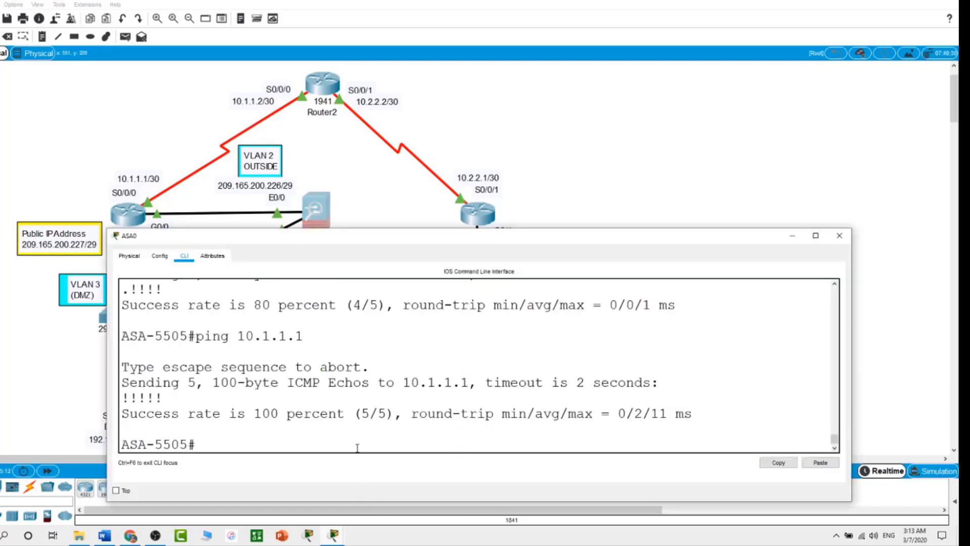
pyautogui.write('conf t')
pyautogui.press('Return')
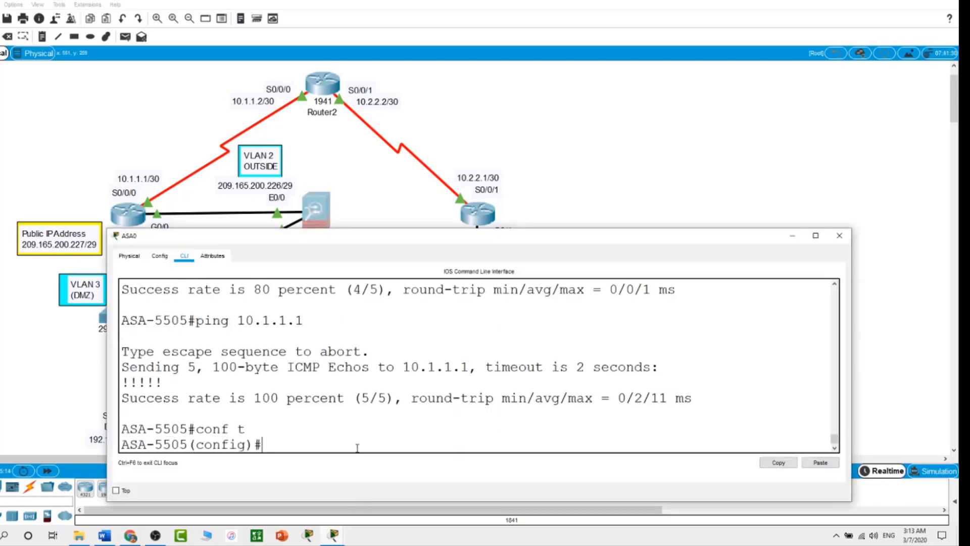
pyautogui.write('object network')
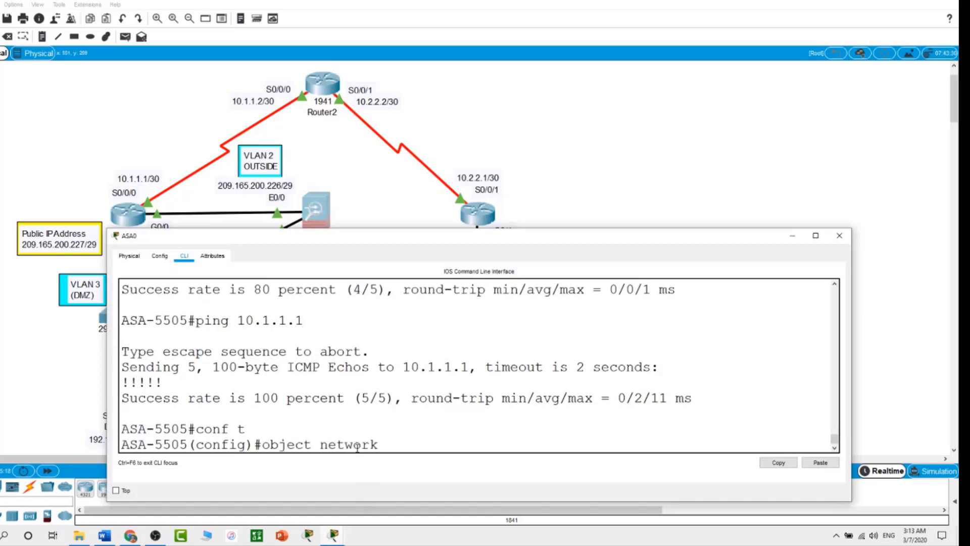
pyautogui.write(' INSIDE-NET')
pyautogui.press('Return')
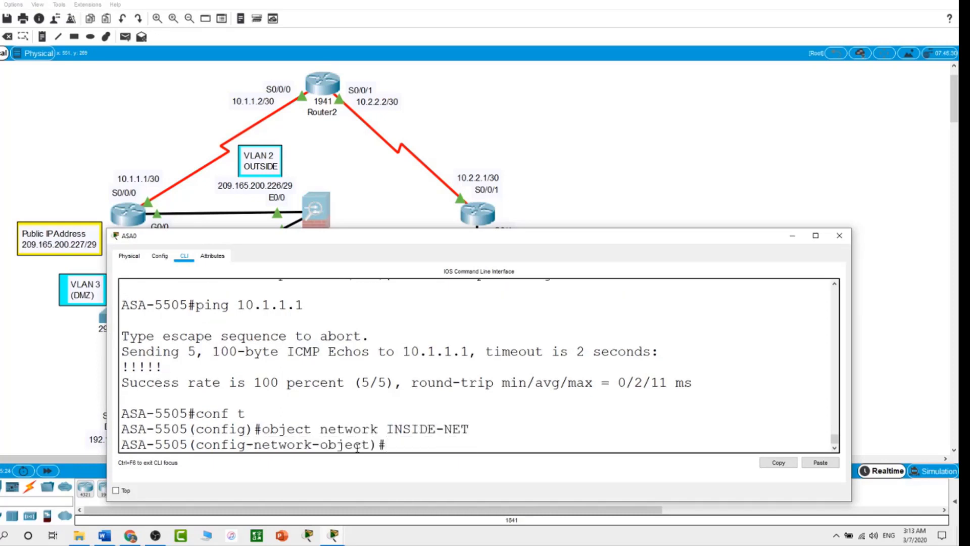
pyautogui.write('sub')
pyautogui.press('Tab')
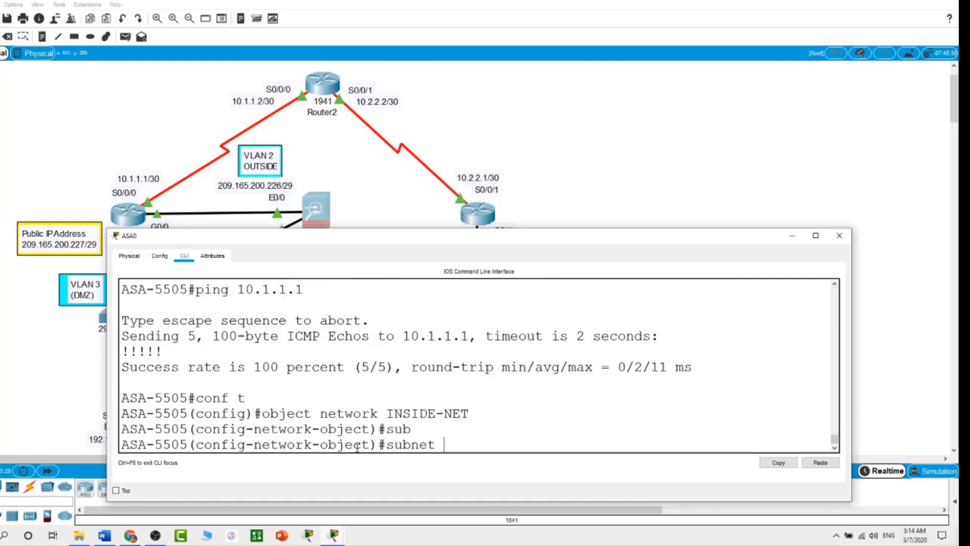
pyautogui.write('192.168.1.0 255')
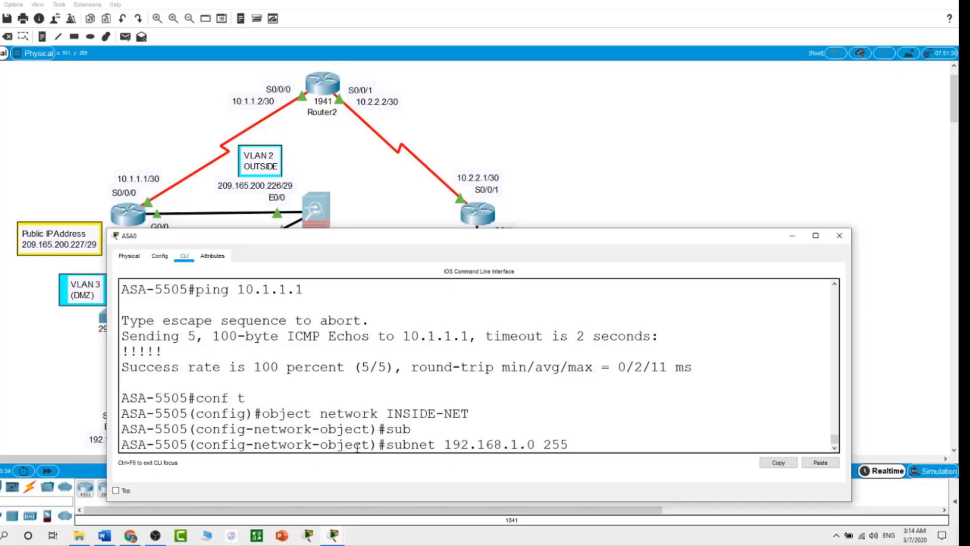
pyautogui.write('.255.255.0')
pyautogui.press('Return')
# Step: Add nat (inside,outside) dynamic interface to INSIDE-NET and return to privileged mode
pyautogui.write('nat (')
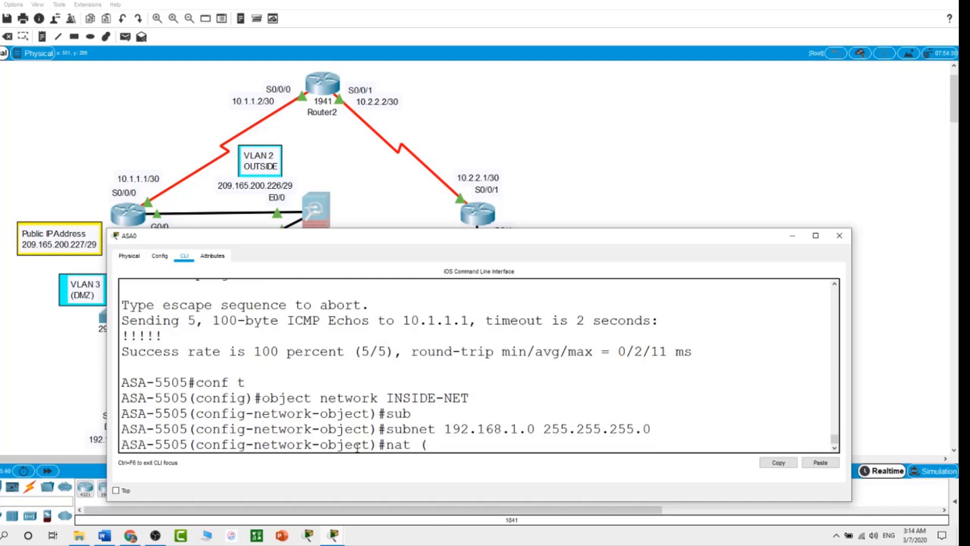
pyautogui.write('inside,outside)')
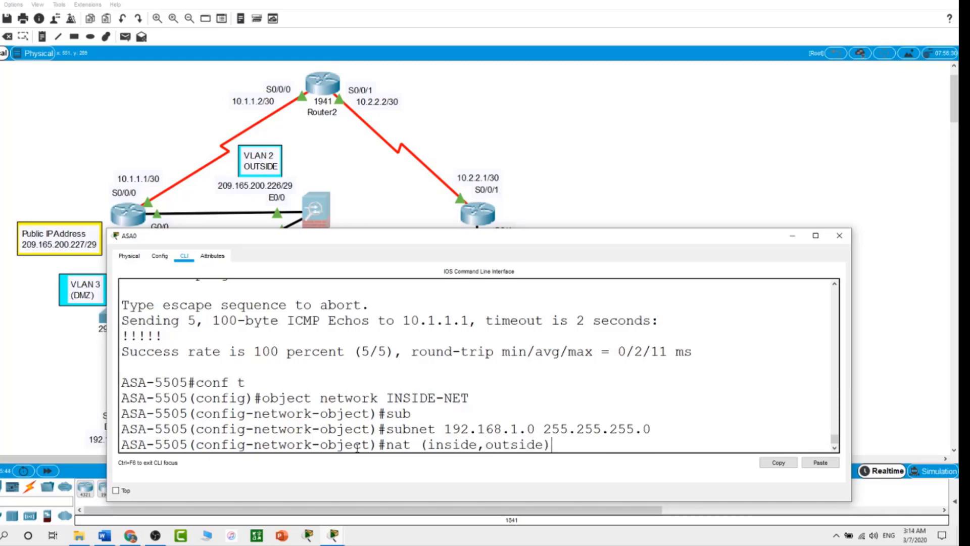
pyautogui.write(' dy')
pyautogui.press('Tab')
pyautogui.write('in')
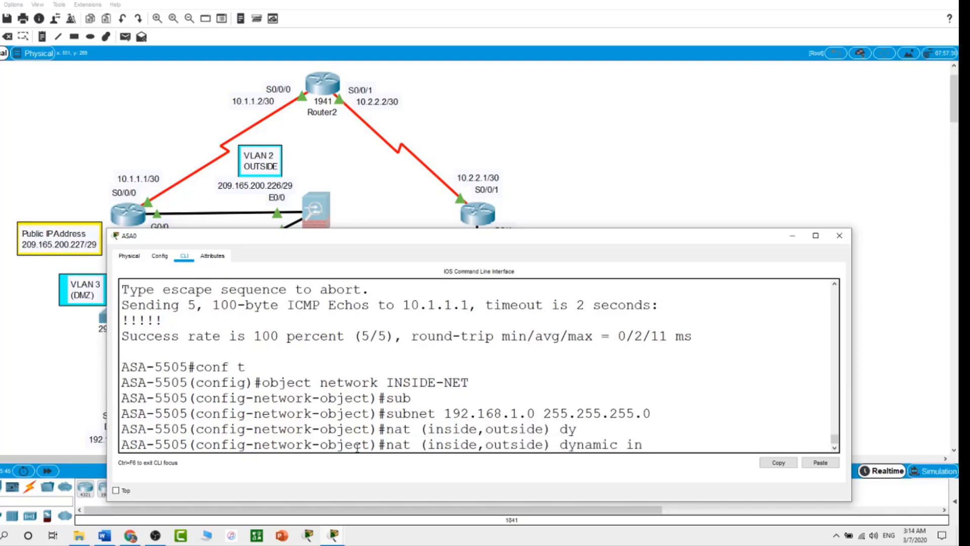
pyautogui.press('Tab')
pyautogui.press('Return')
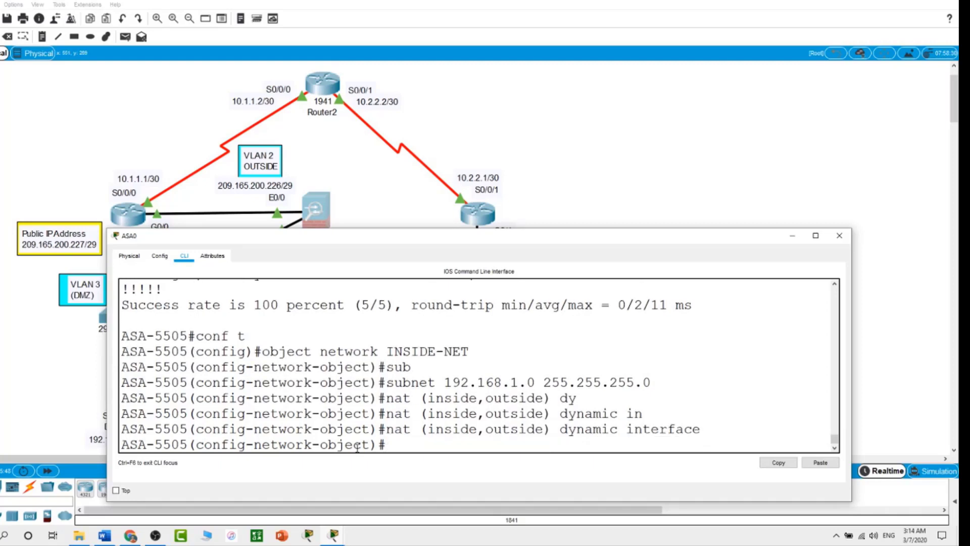
pyautogui.write('exit')
pyautogui.press('BackSpace')
pyautogui.press('BackSpace')
pyautogui.press('BackSpace')
pyautogui.press('BackSpace')
pyautogui.write('end')
pyautogui.press('Return')
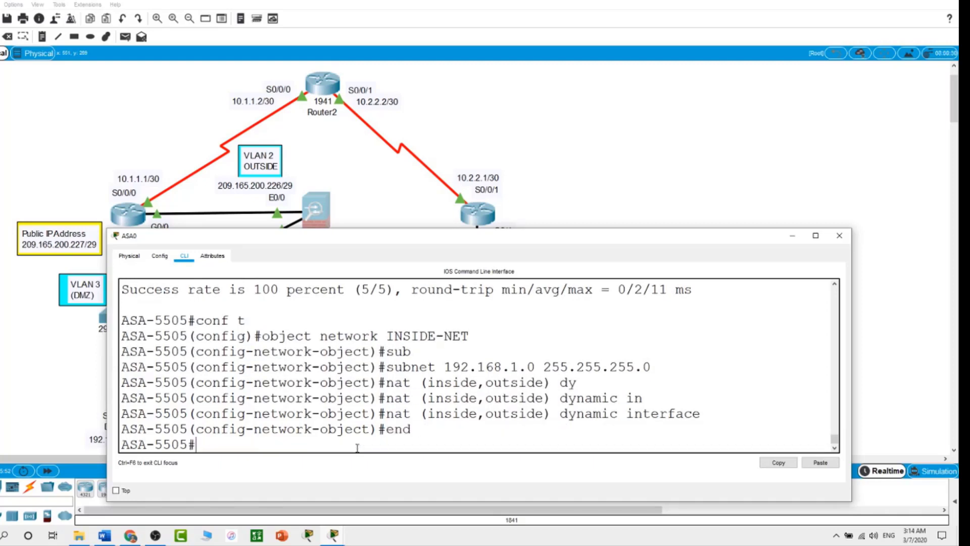
# Step: Review ASA0's running-config to find the Vlan2, INSIDE-NET object and dynamic NAT lines
pyautogui.press('Return')
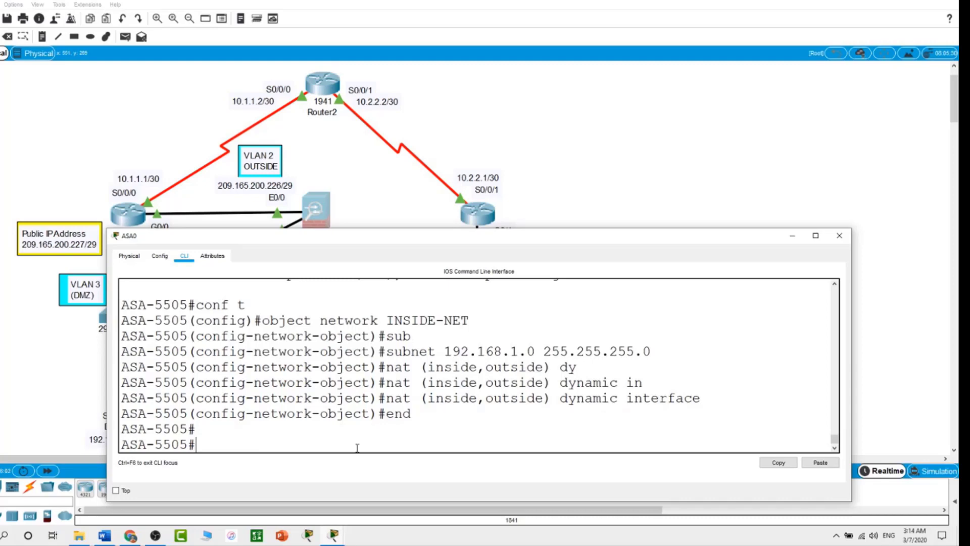
pyautogui.write('show run')
pyautogui.press('Return')
pyautogui.press('space')
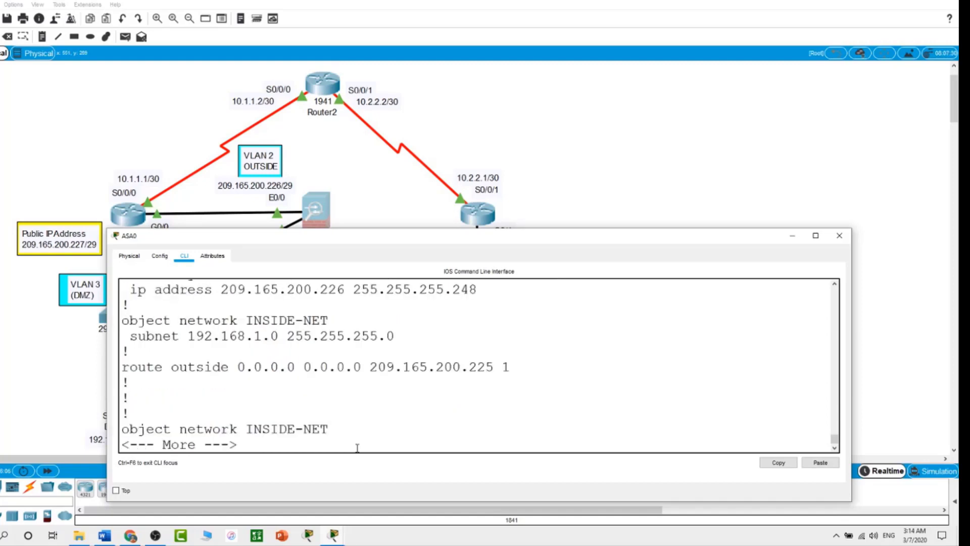
pyautogui.press('space')
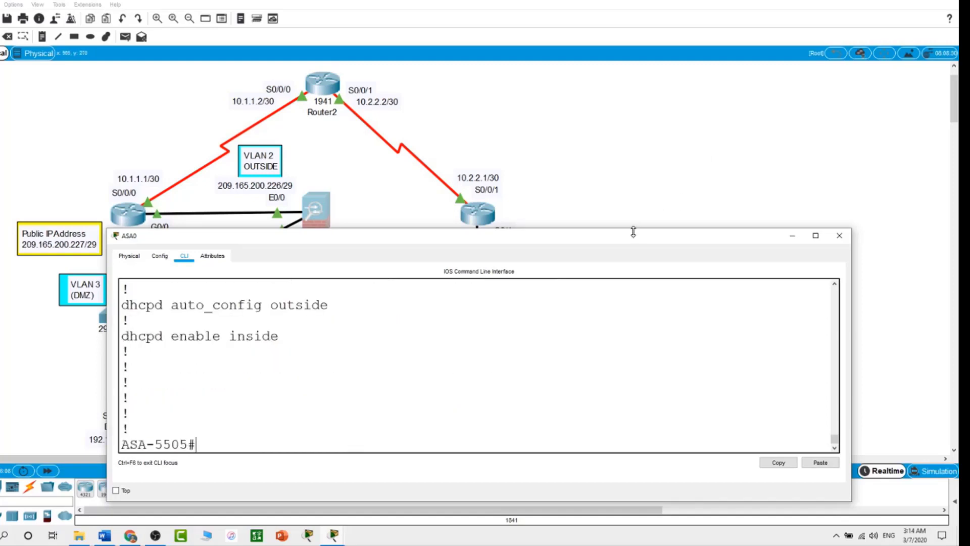
pyautogui.moveTo(634, 229); pyautogui.dragTo(664, 113)
pyautogui.scroll(5, 574, 311)
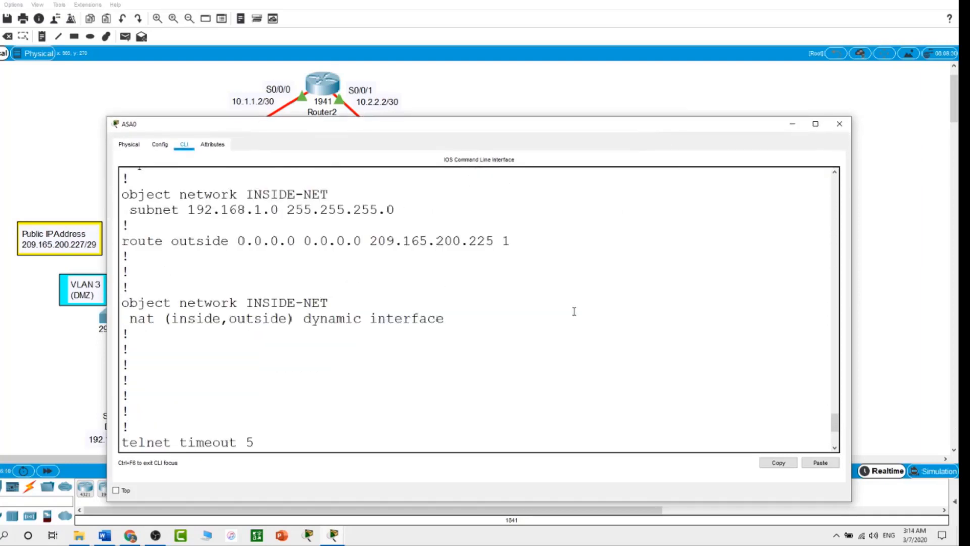
pyautogui.scroll(1, 575, 311)
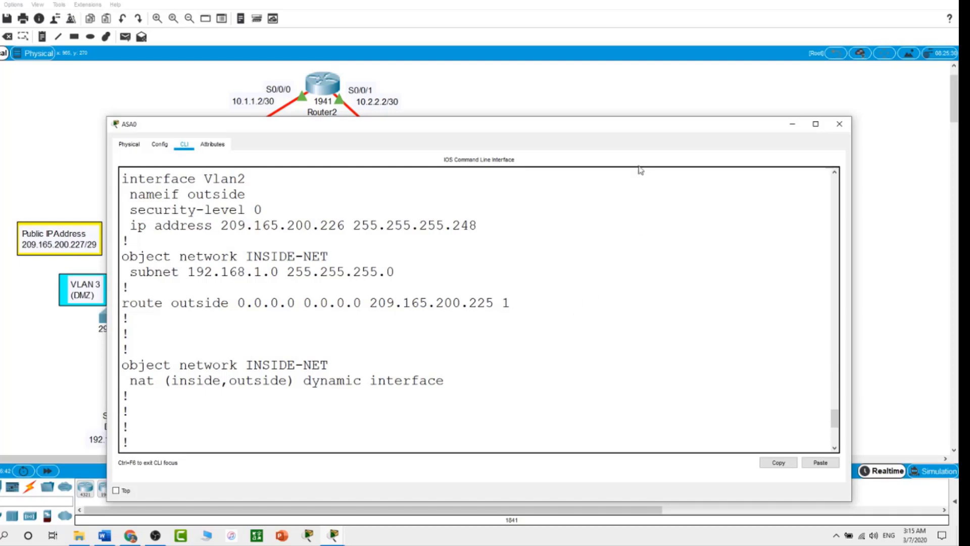
pyautogui.moveTo(618, 118); pyautogui.dragTo(635, 329)
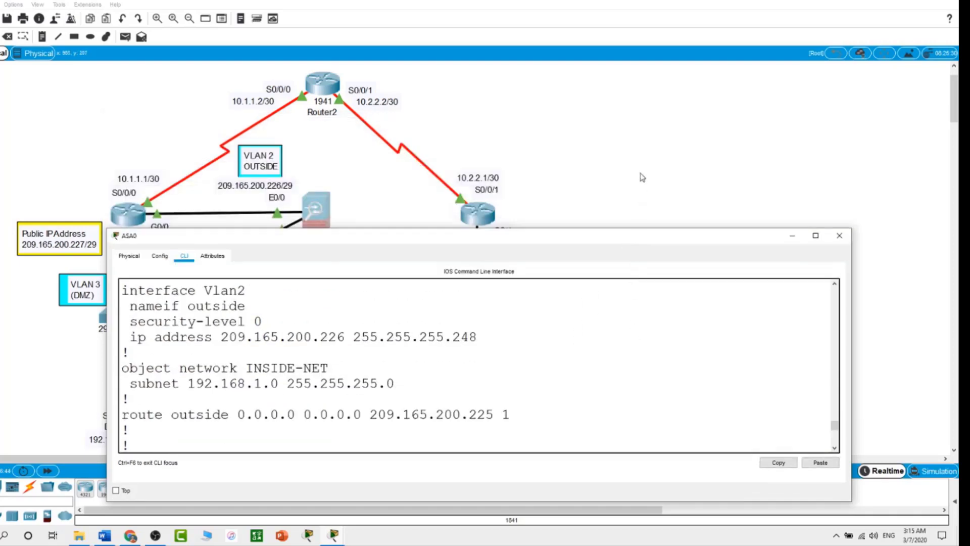
# Step: Ping the outside address 209.165.200.225 from PC-2's command prompt
pyautogui.click(643, 174)
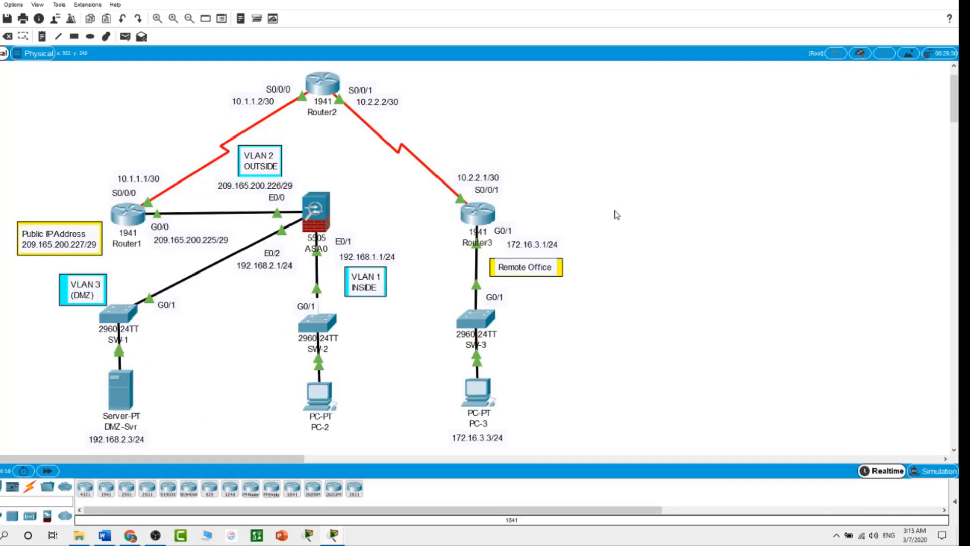
pyautogui.click(321, 403)
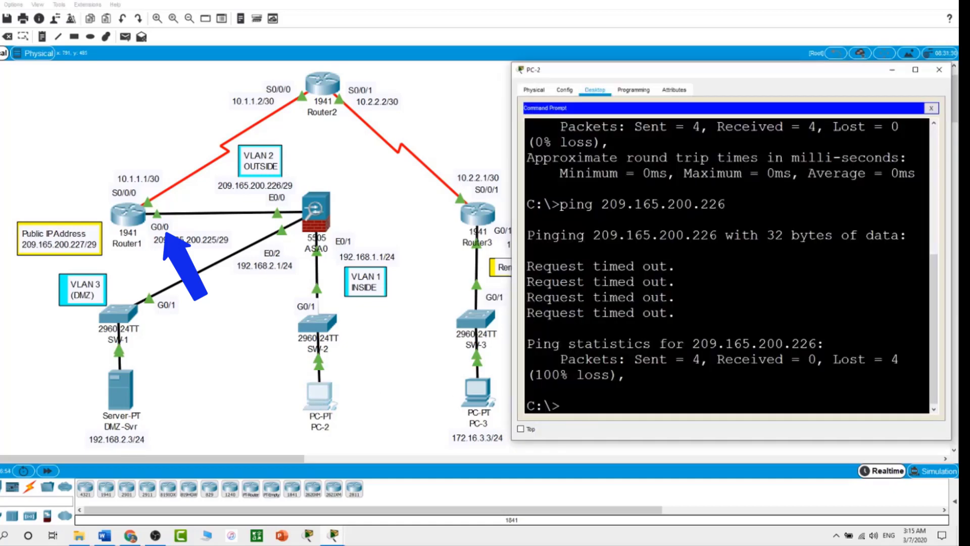
pyautogui.write('ping 209.165')
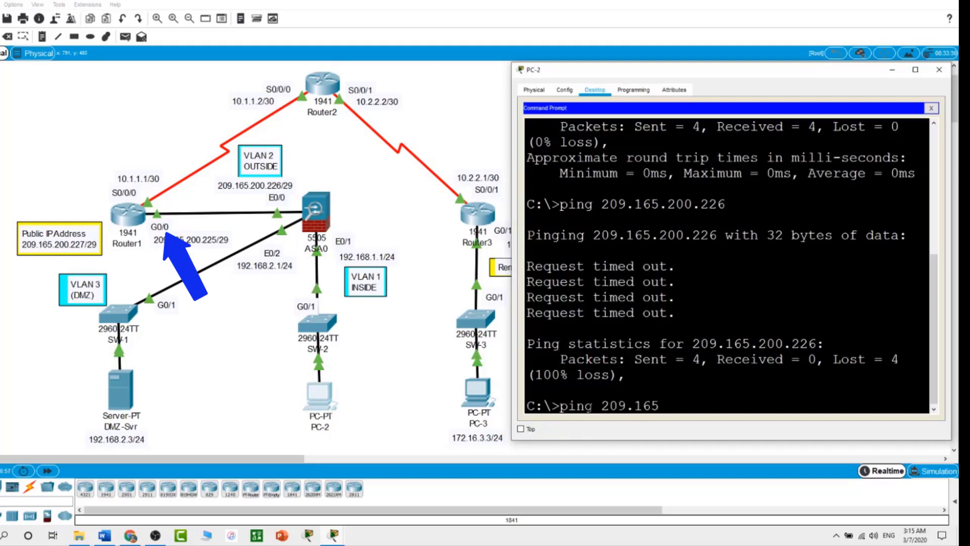
pyautogui.write('.200.225')
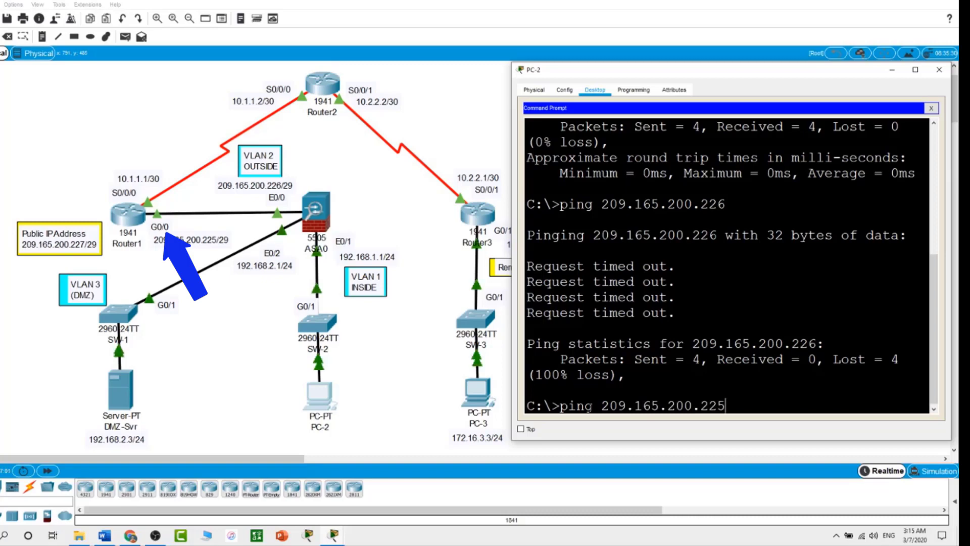
pyautogui.press('Return')
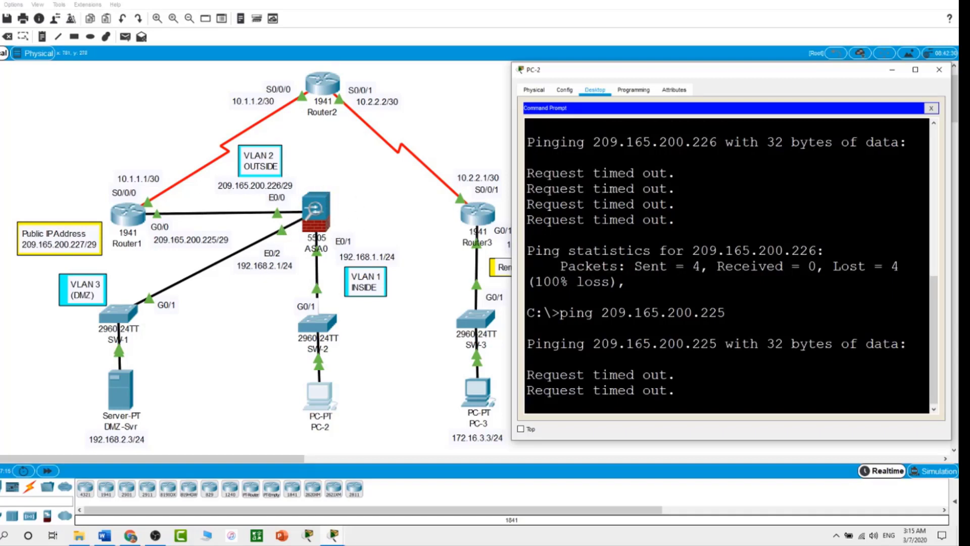
# Step: Run show nat on ASA0 to see the INSIDE-NET dynamic rule with 4 translate hits
pyautogui.click(327, 202)
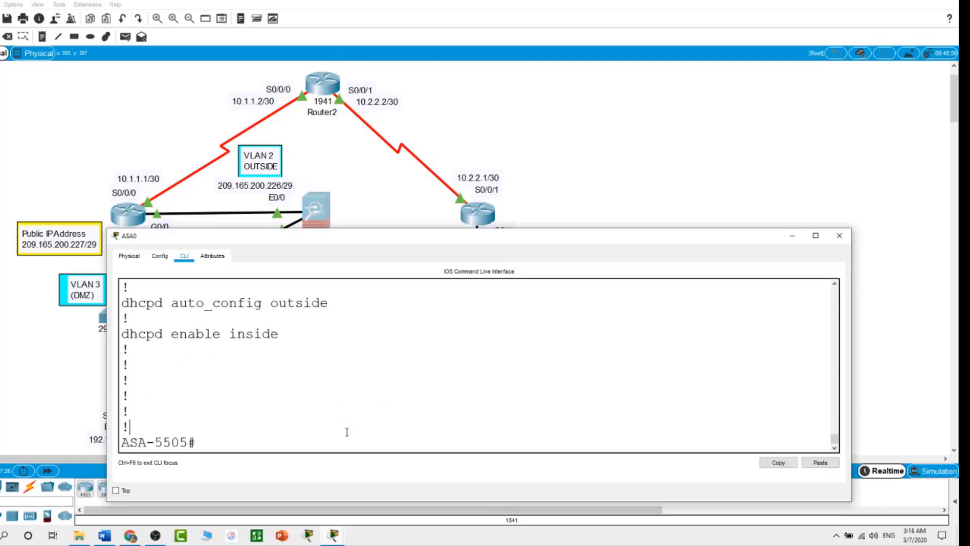
pyautogui.write('show nat')
pyautogui.press('Return')
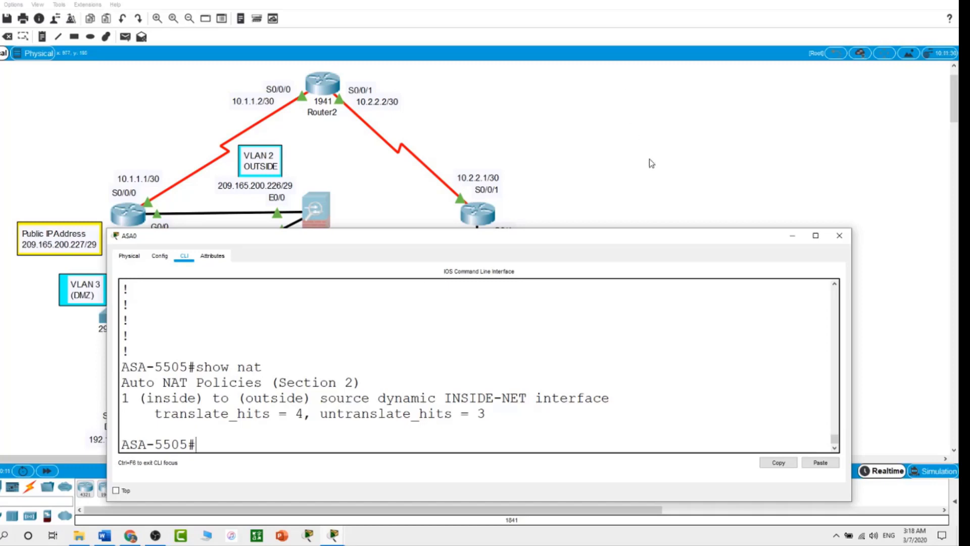
# Step: Send the ASA0 console behind the workspace so the full topology is visible
pyautogui.click(653, 178)
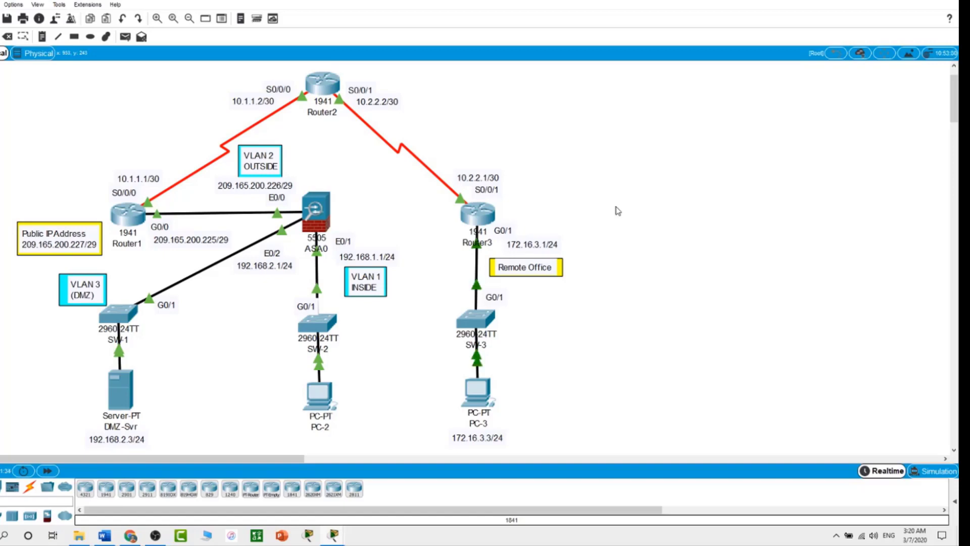
# Step: On ASA0, enter global configuration and create class map inspection_default
pyautogui.click(329, 212)
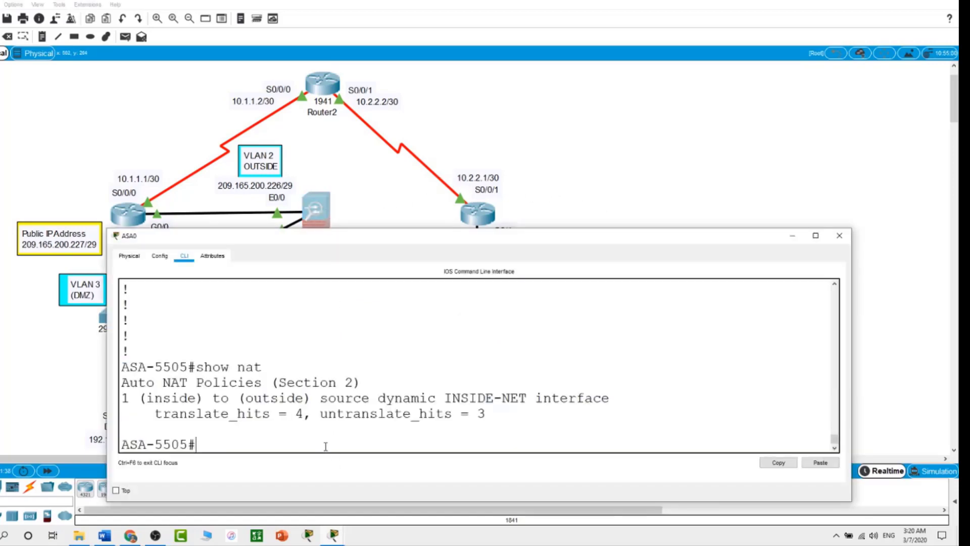
pyautogui.write('conf t')
pyautogui.press('Return')
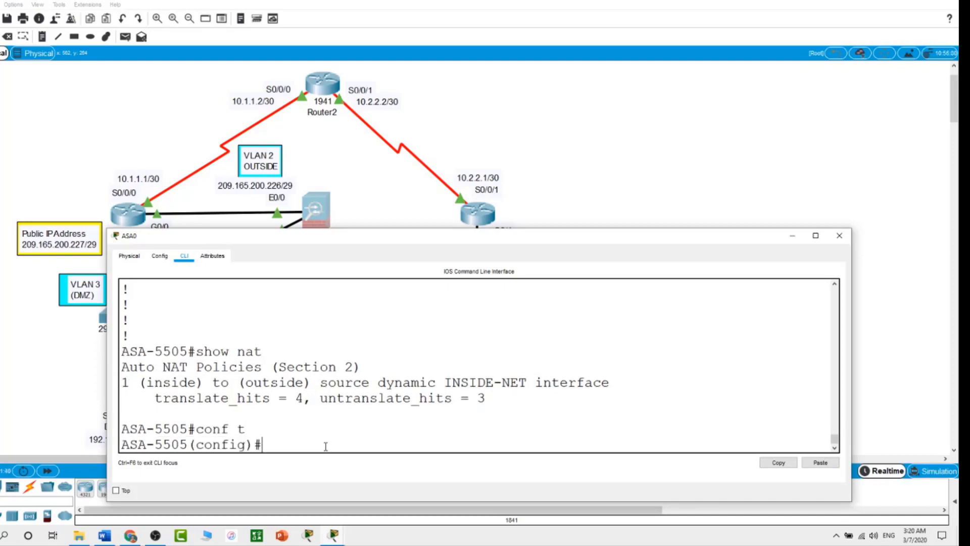
pyautogui.write('class')
pyautogui.press('Tab')
pyautogui.write('inspectioin')
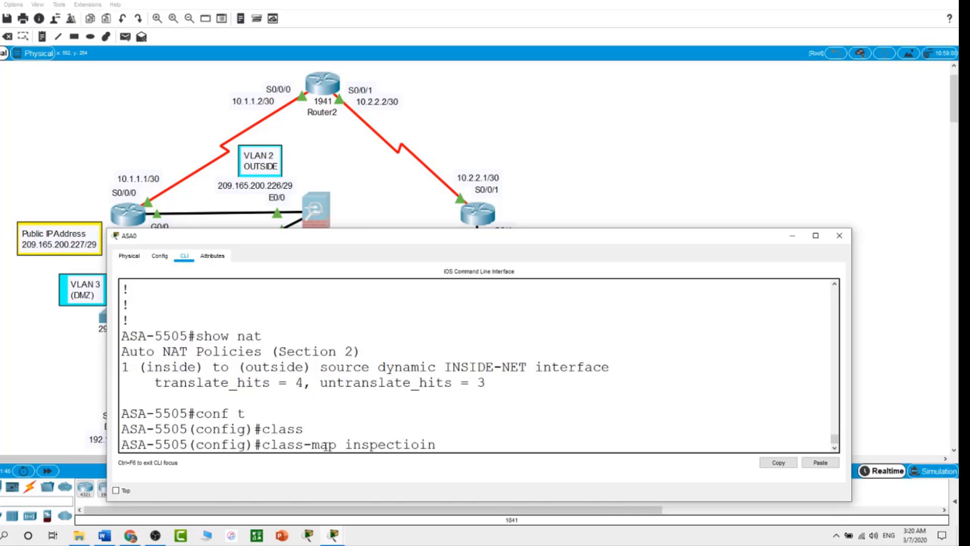
pyautogui.press('BackSpace')
pyautogui.press('BackSpace')
pyautogui.write('n_default')
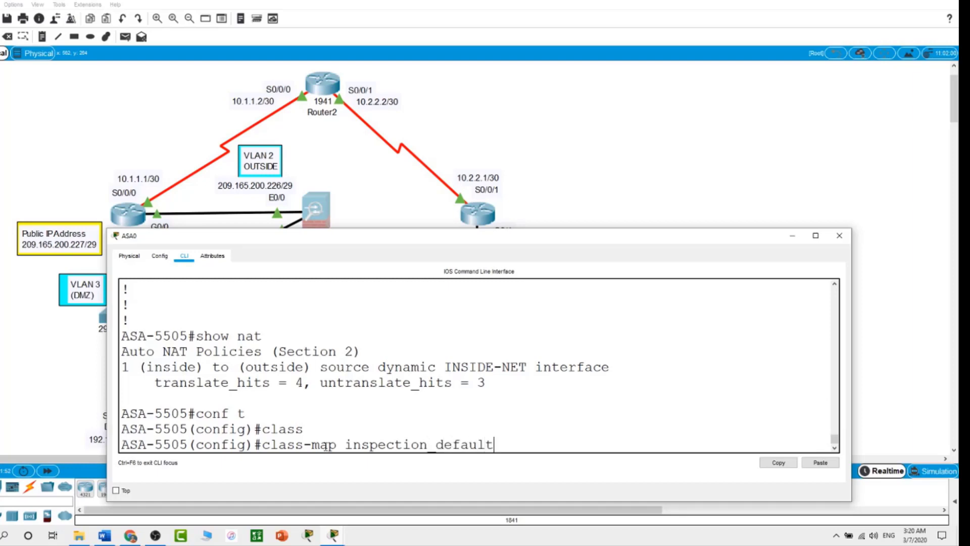
pyautogui.press('Return')
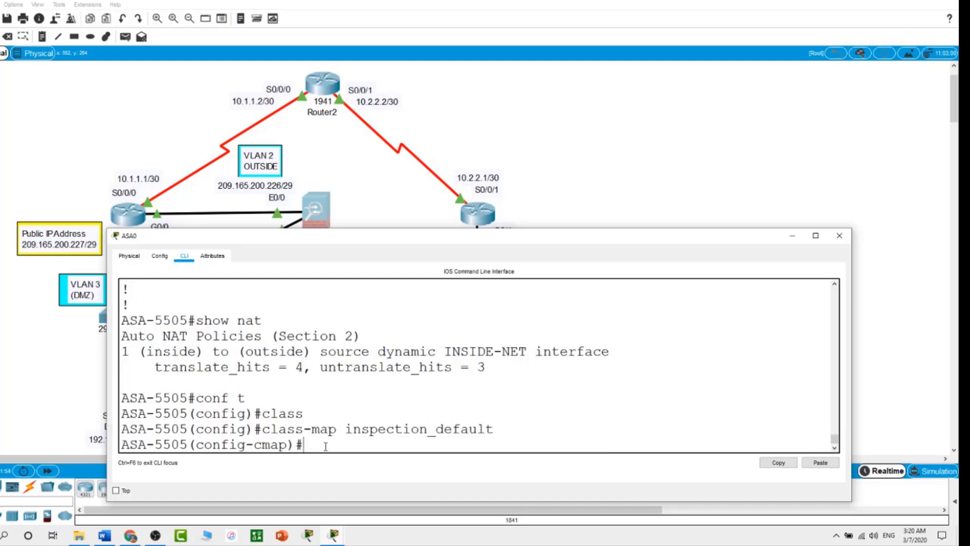
# Step: Make inspection_default match default-inspection-traffic
pyautogui.write('m')
pyautogui.press('Tab')
pyautogui.write('de')
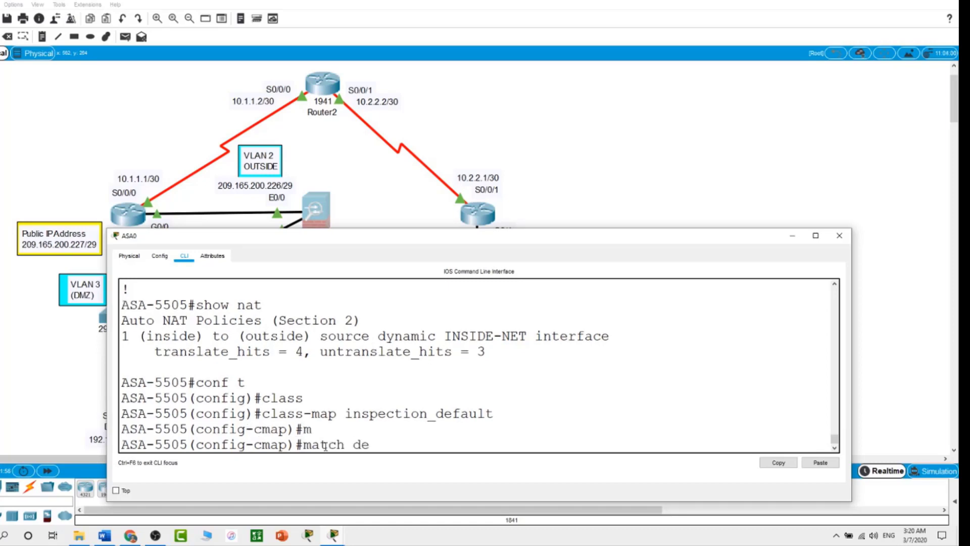
pyautogui.press('Tab')
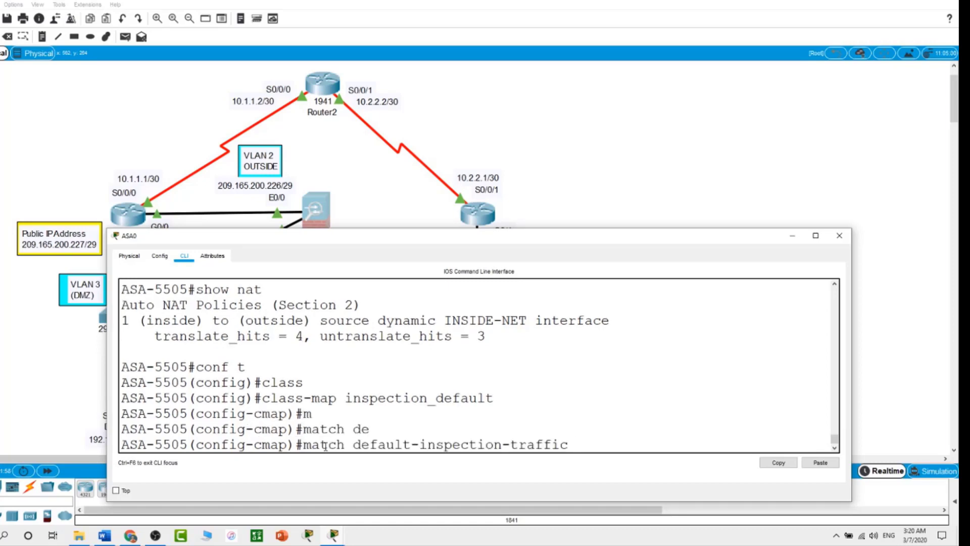
pyautogui.press('Return')
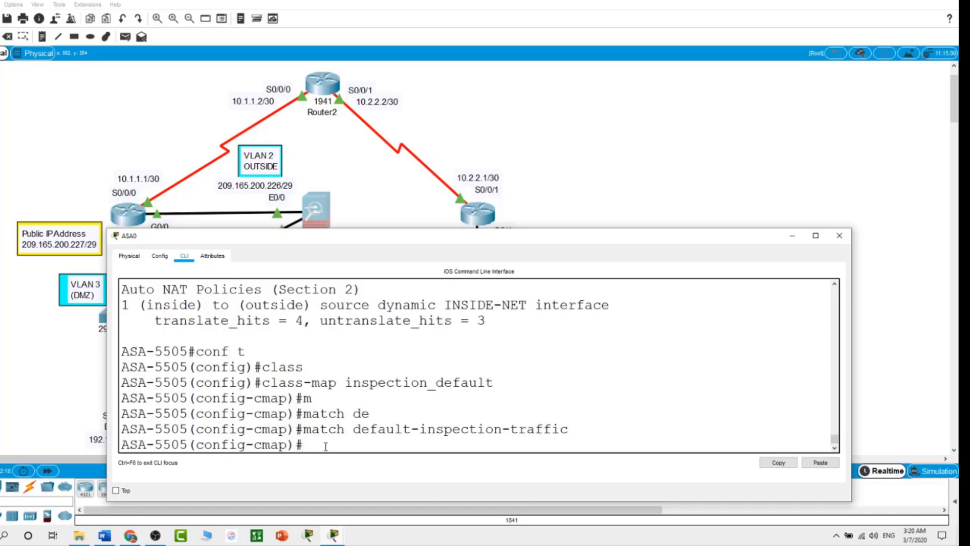
# Step: Leave the class map and create policy map global_policy
pyautogui.write('exit')
pyautogui.press('Return')
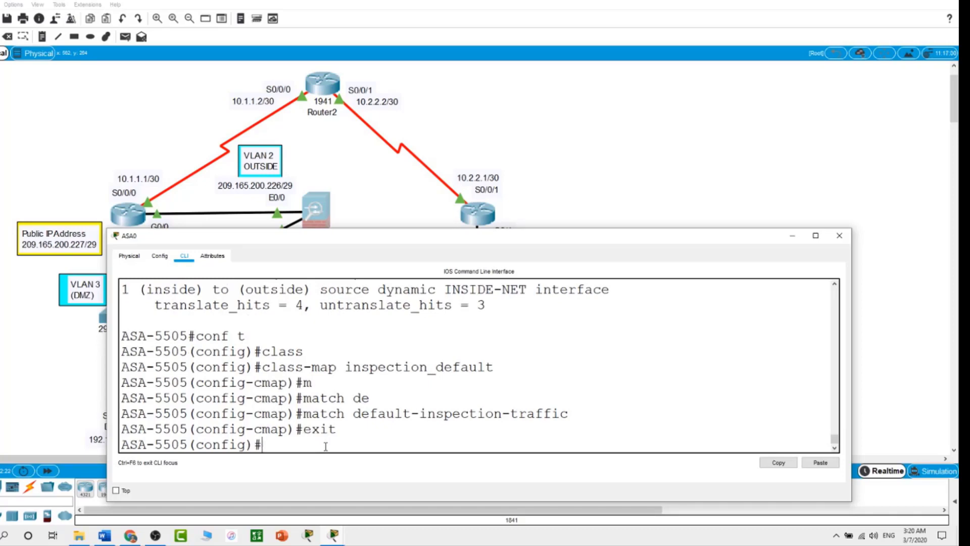
pyautogui.write('pol')
pyautogui.press('Tab')
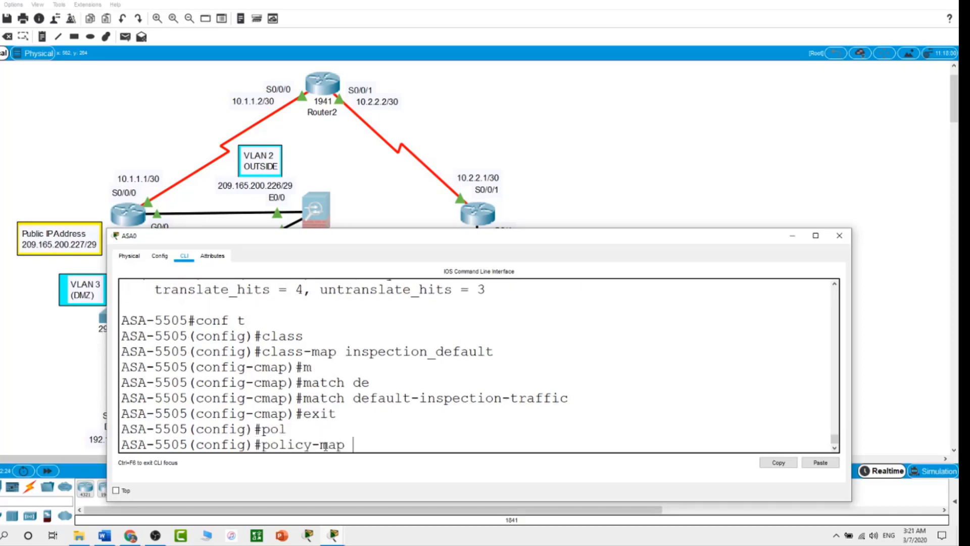
pyautogui.write('global_policy')
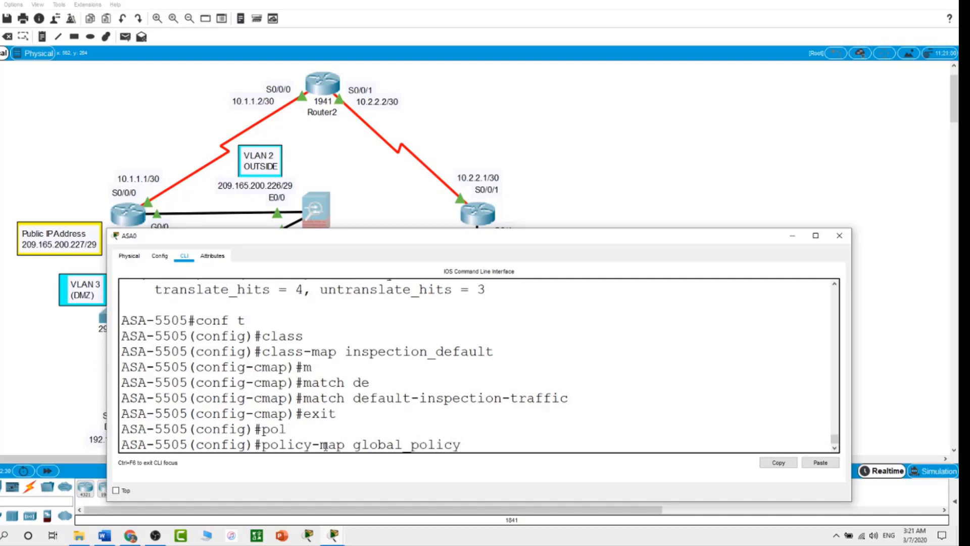
pyautogui.press('Return')
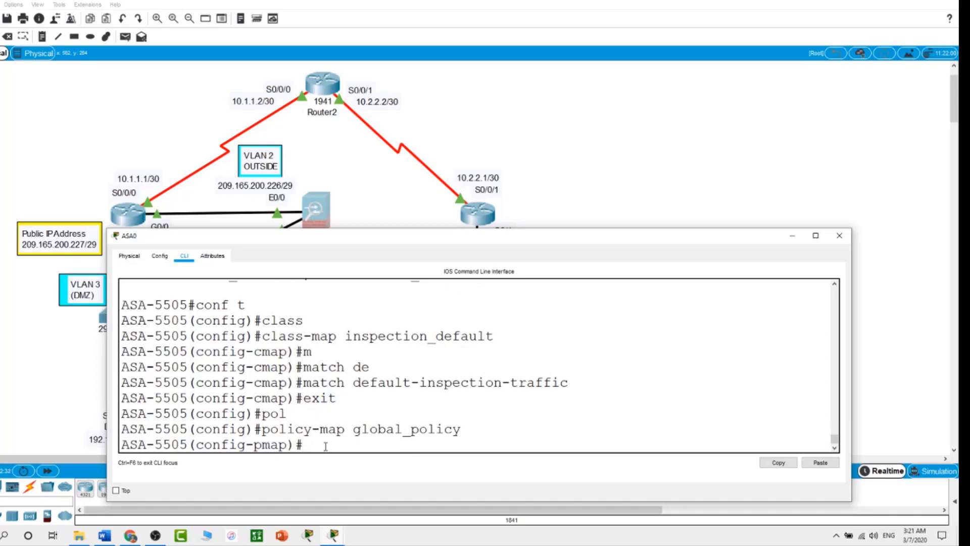
# Step: Inspect ICMP for class inspection_default within global_policy
pyautogui.write('c')
pyautogui.press('Tab')
pyautogui.write('i')
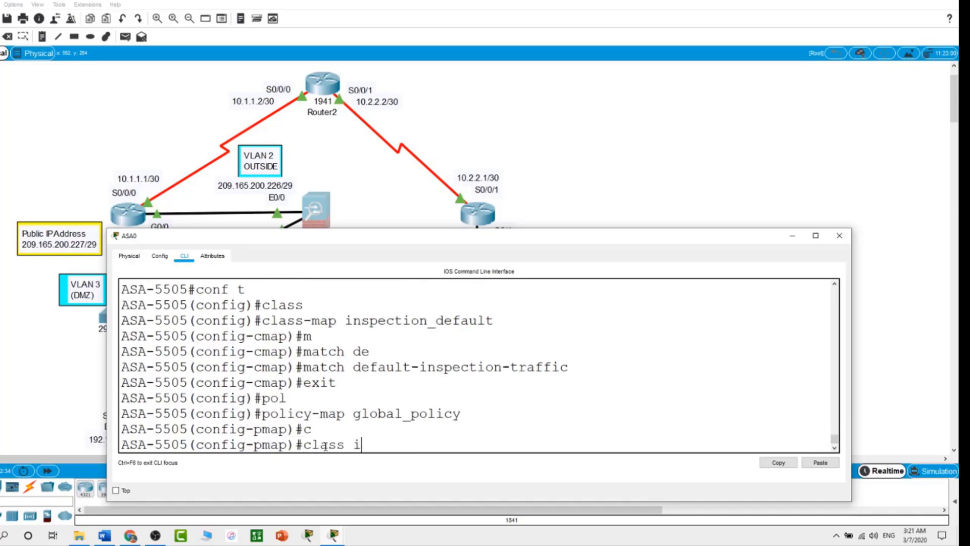
pyautogui.write('nspection_default')
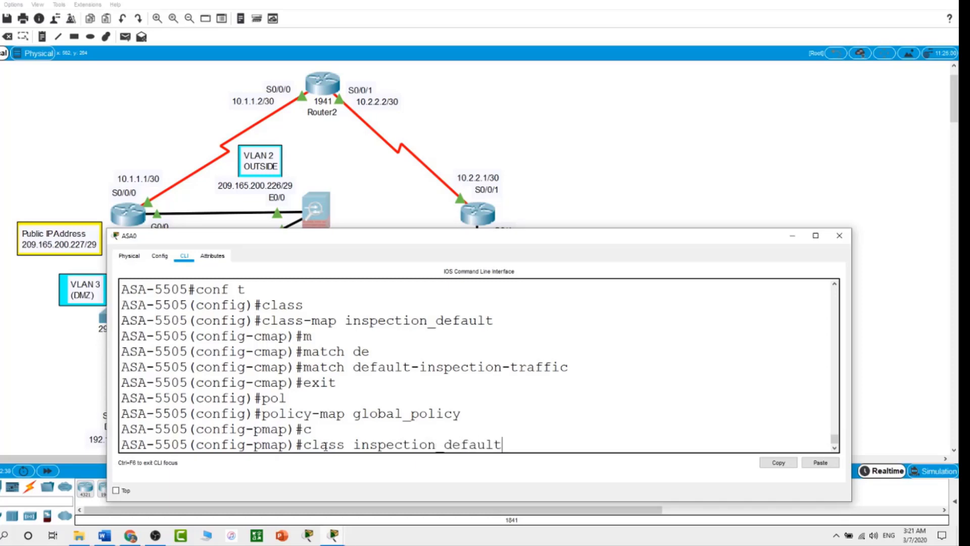
pyautogui.press('Return')
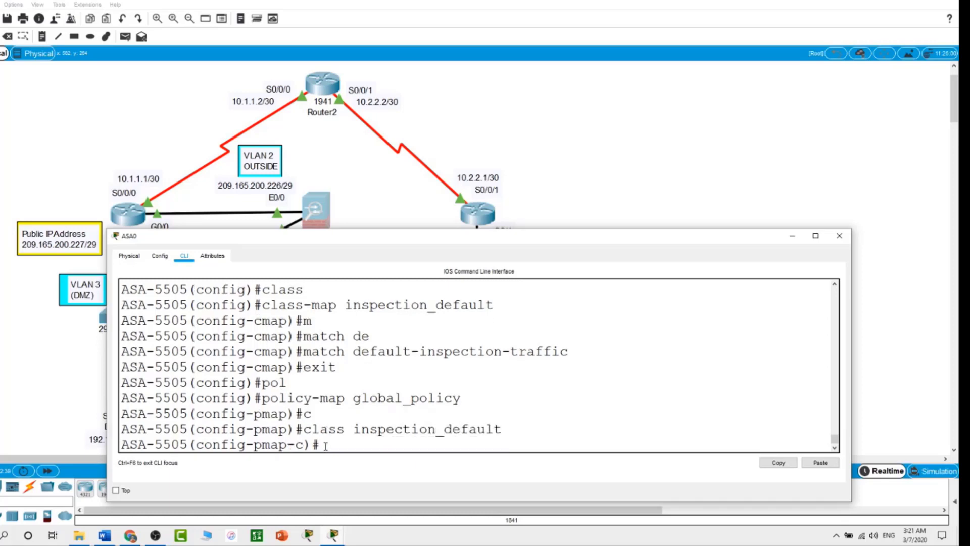
pyautogui.write('in')
pyautogui.press('Tab')
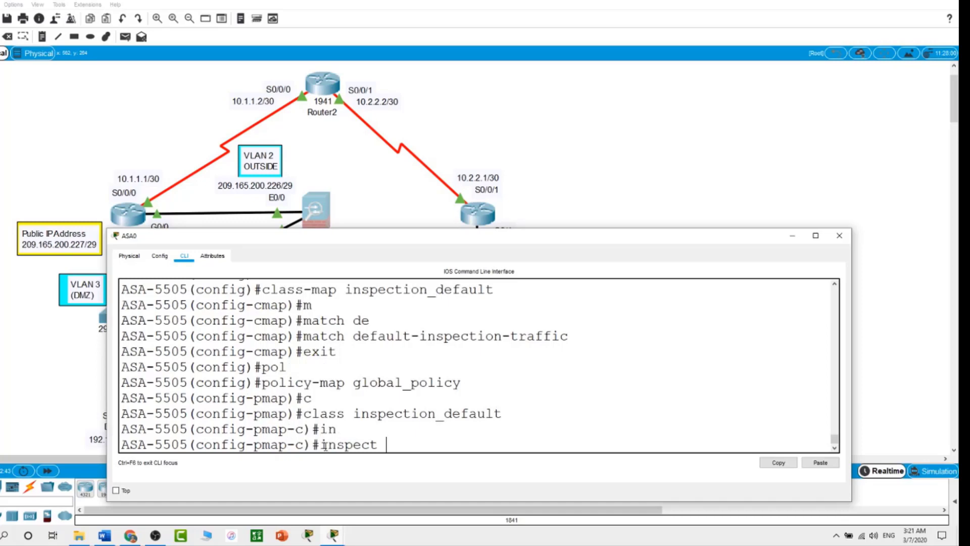
pyautogui.write('icmp')
pyautogui.press('Return')
# Step: Apply the policy with service-policy global_policy global
pyautogui.write('exit')
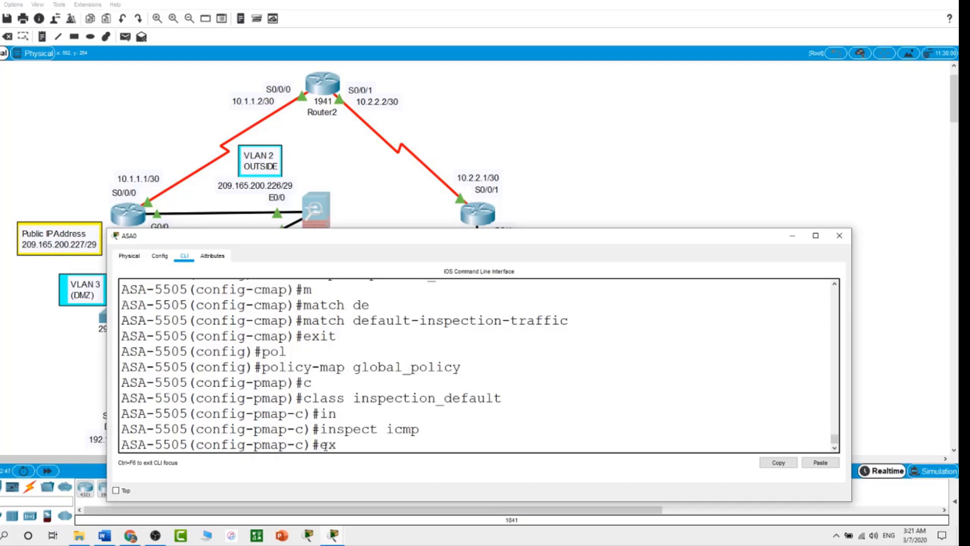
pyautogui.press('Return')
pyautogui.write('ser')
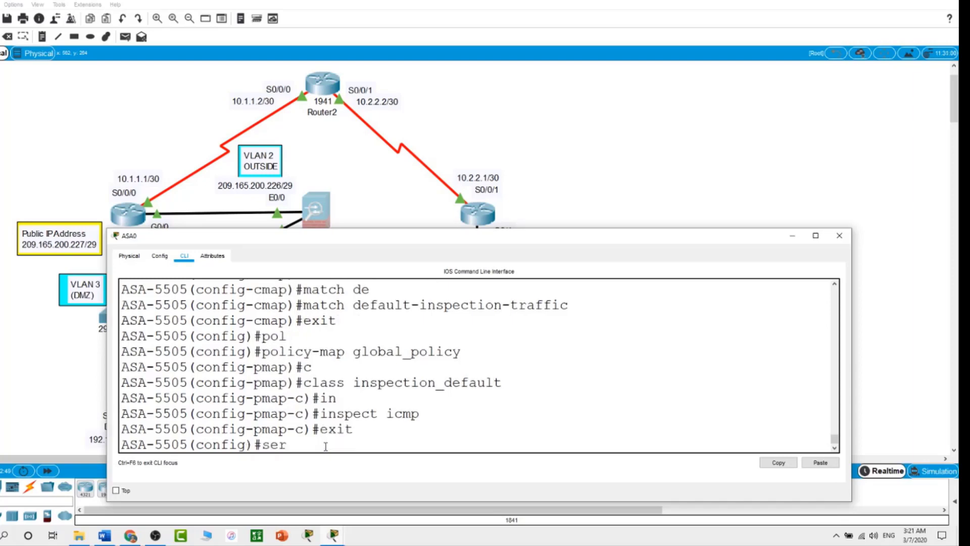
pyautogui.press('Tab')
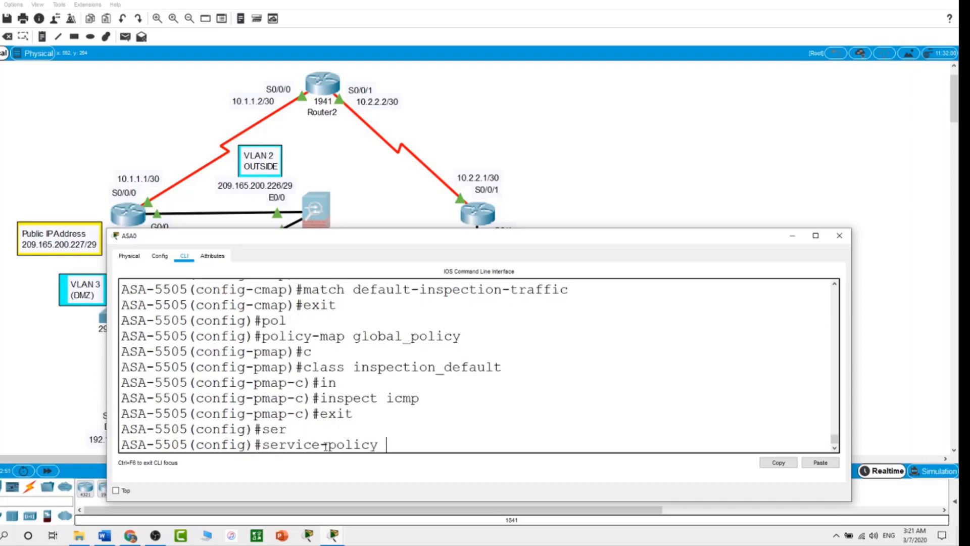
pyautogui.write('global')
pyautogui.press('BackSpace')
pyautogui.write('_policy ')
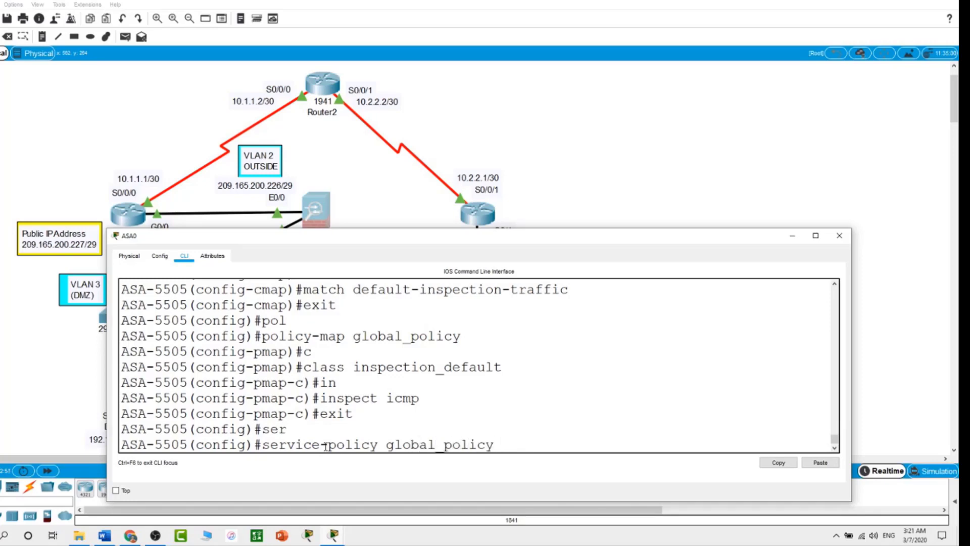
pyautogui.write('?')
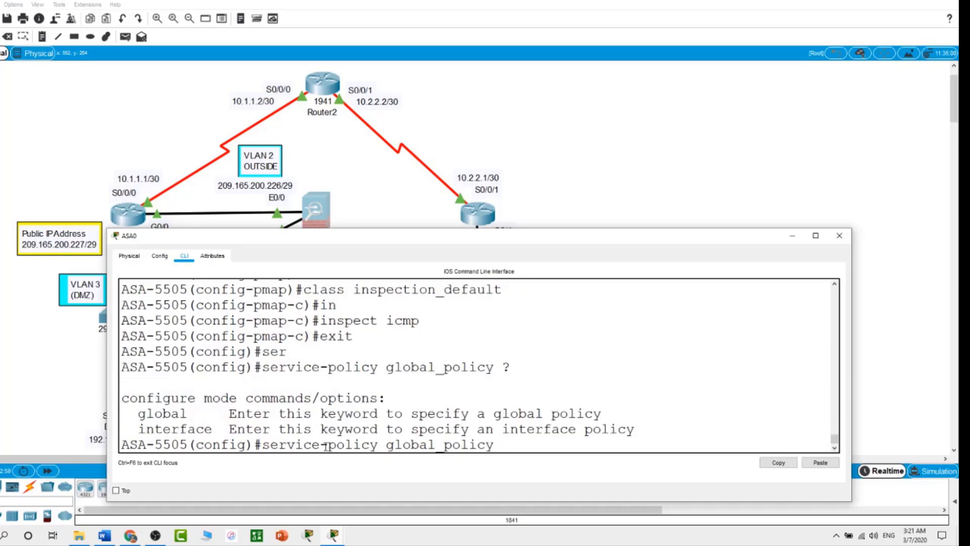
pyautogui.write('glo')
pyautogui.press('Tab')
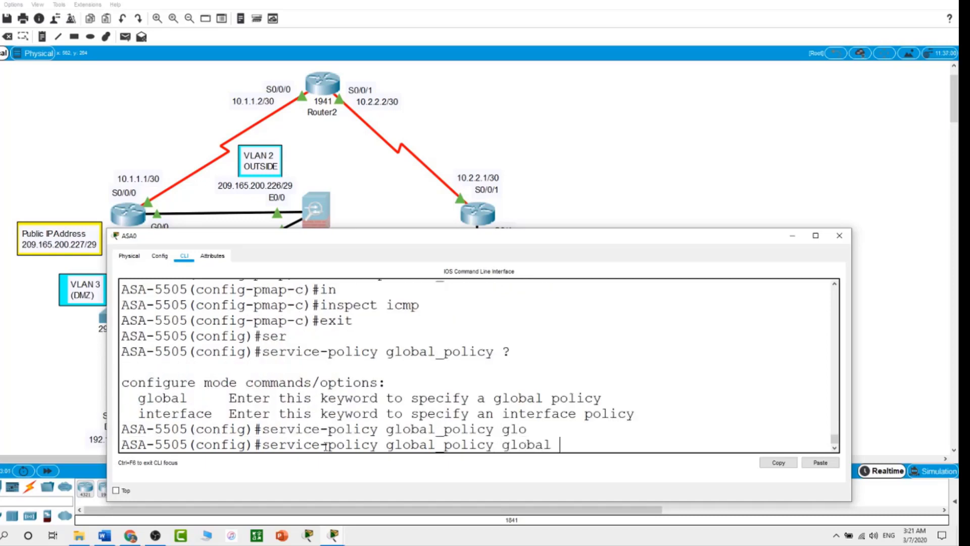
pyautogui.press('Return')
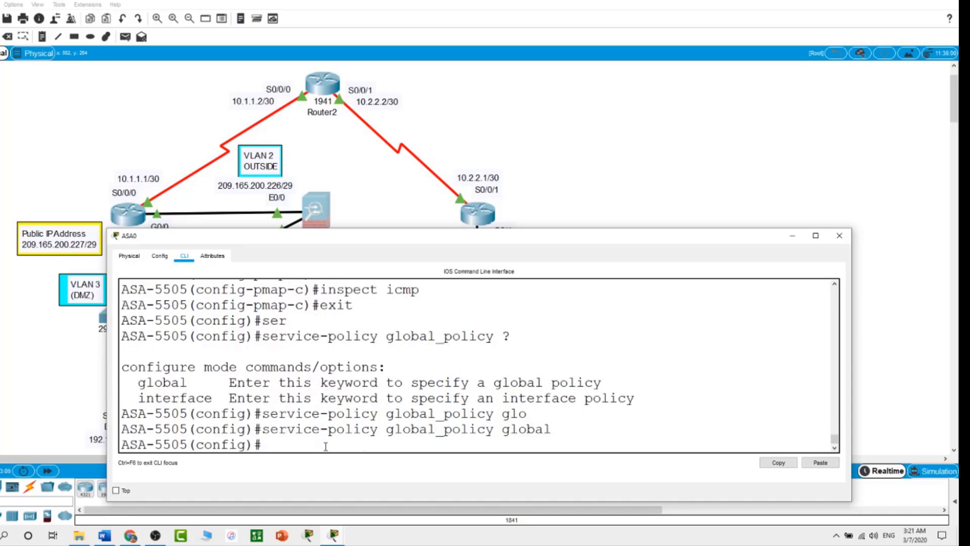
# Step: Ping 209.165.200.225 again from PC-2 to confirm replies now arrive
pyautogui.click(660, 152)
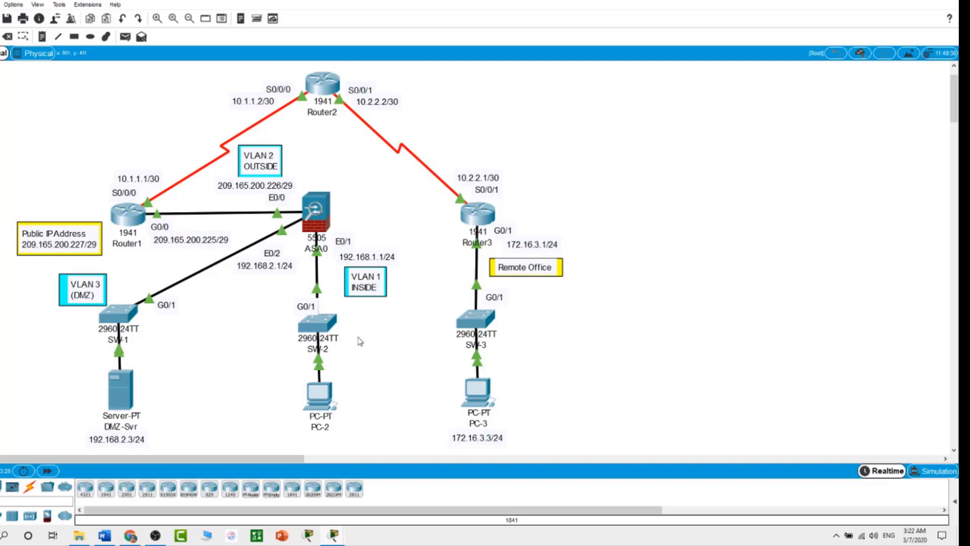
pyautogui.click(323, 399)
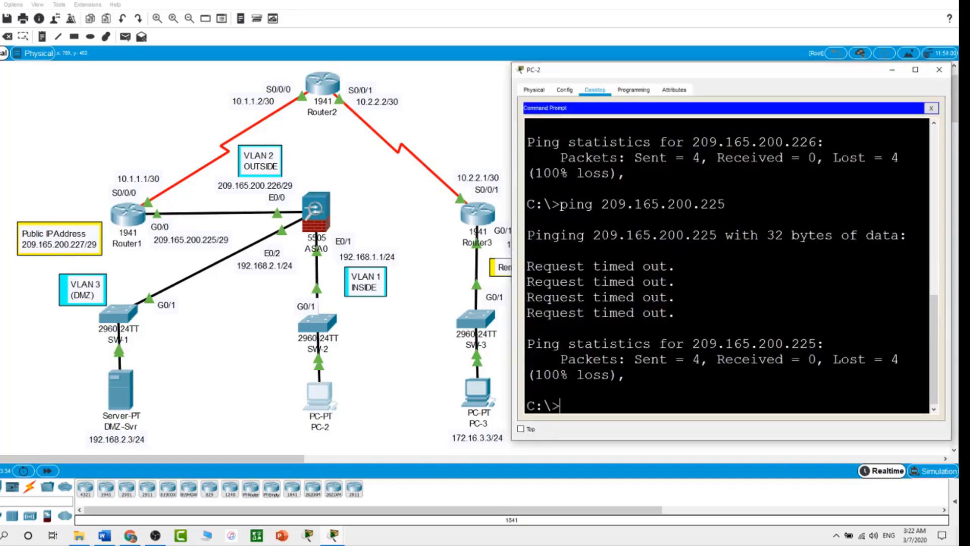
pyautogui.write('ping 209.165.20')
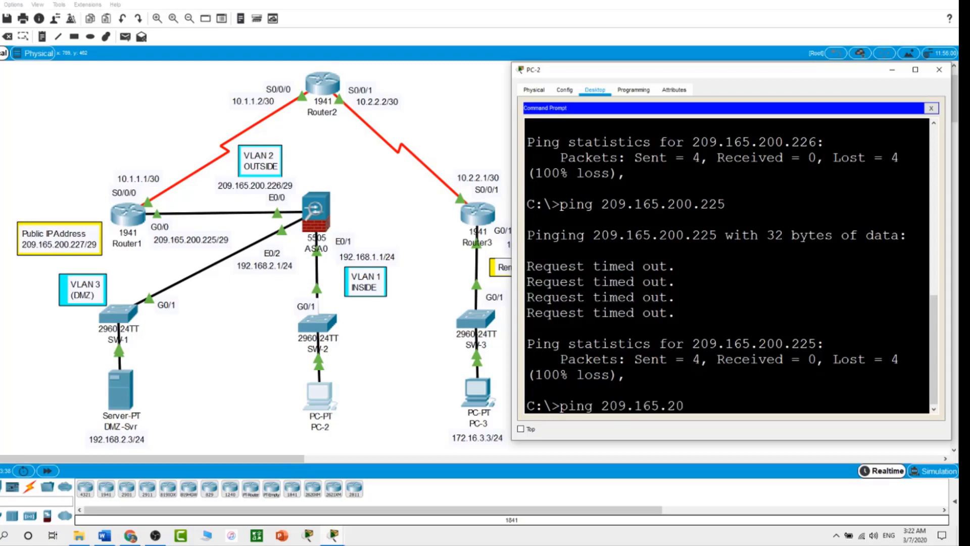
pyautogui.write('0.225')
pyautogui.press('Return')
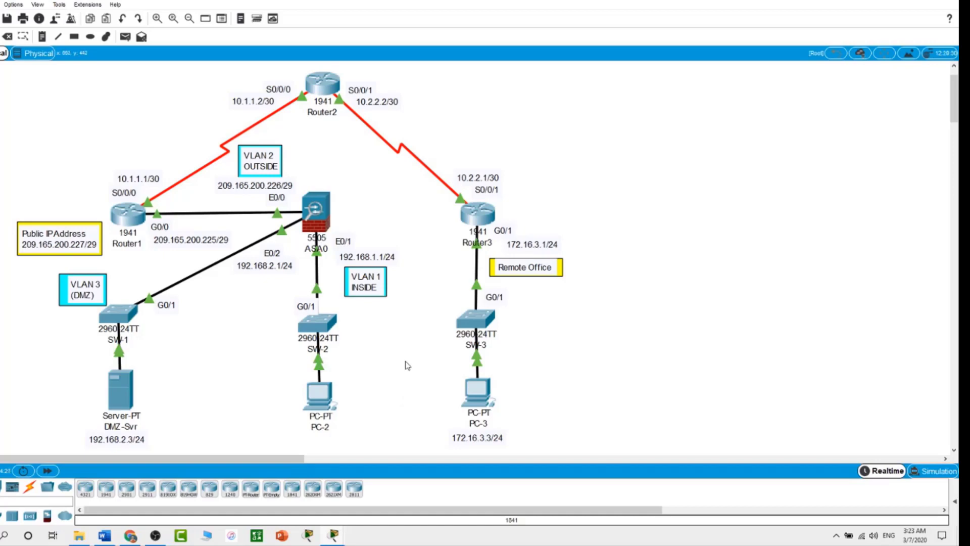
# Step: Define ASA0's inside DHCP pool 192.168.1.5-192.168.1.36
pyautogui.click(328, 225)
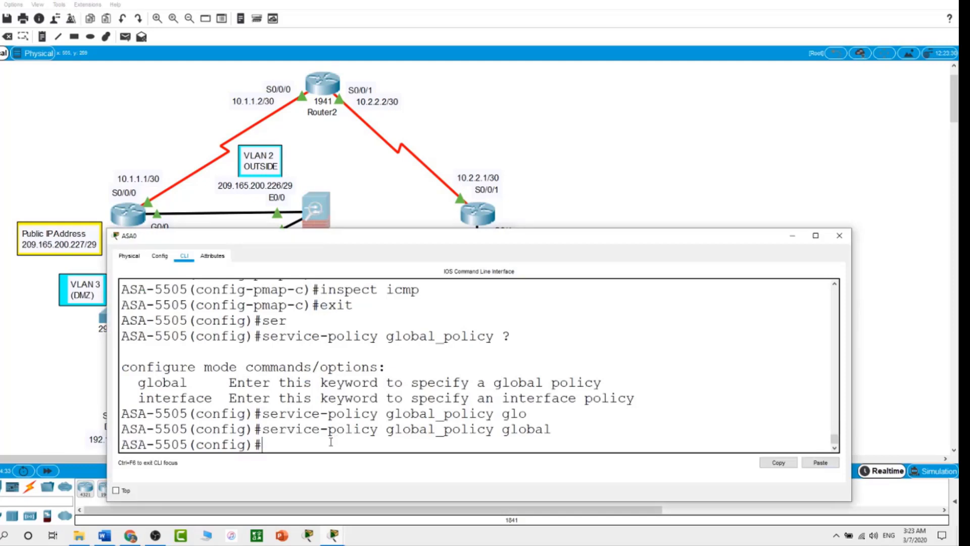
pyautogui.write('dhcp ad')
pyautogui.press('Tab')
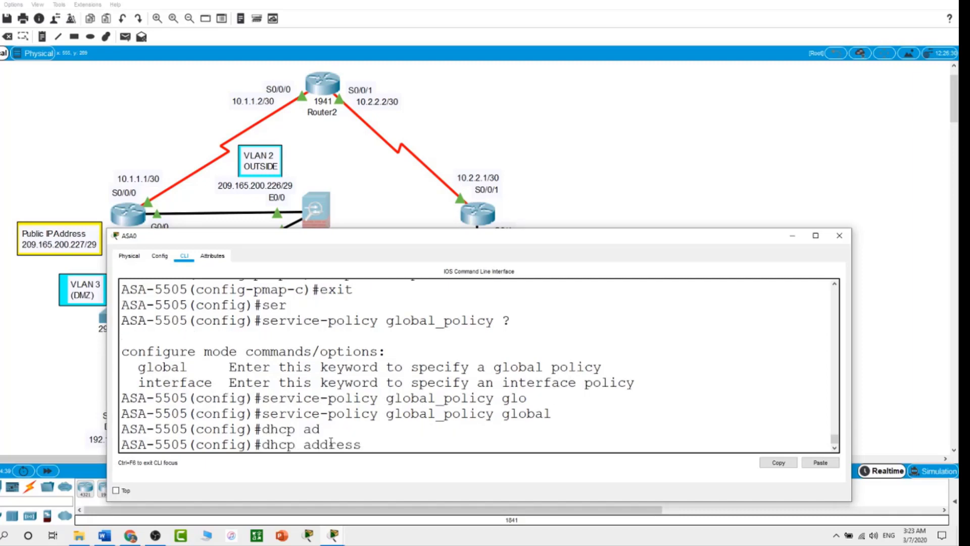
pyautogui.write('192.168.1.5-192.16')
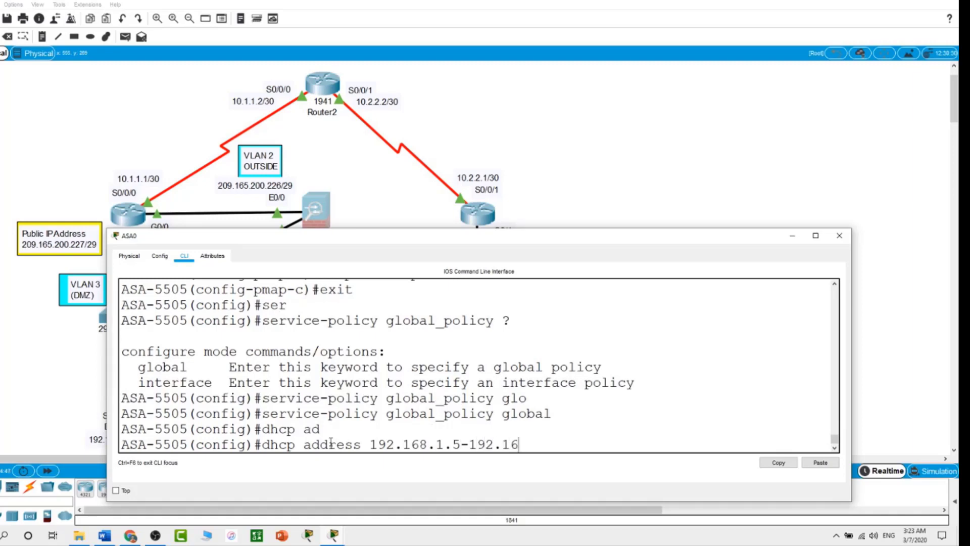
pyautogui.write('8.1.36 inside')
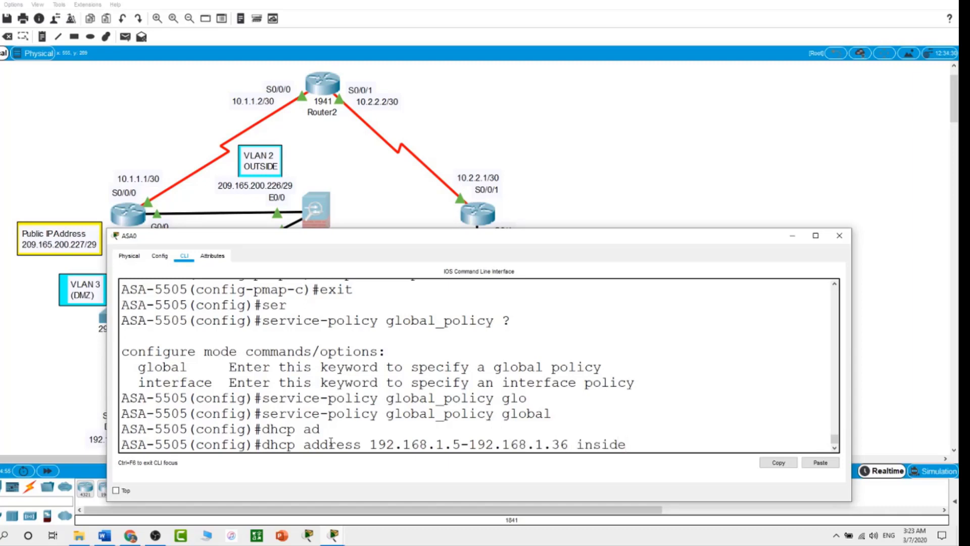
pyautogui.press('Return')
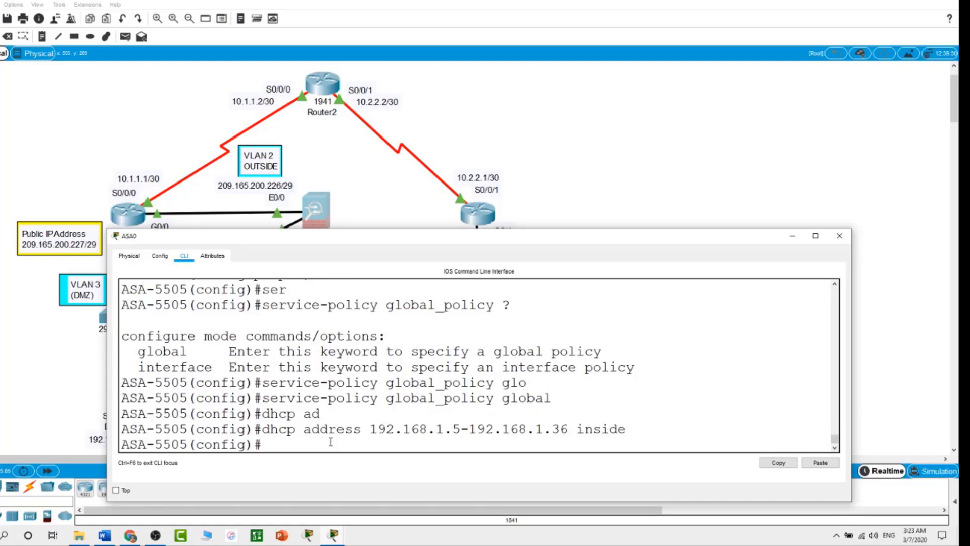
# Step: Enable the DHCP server on the inside interface with dhcp enable inside
pyautogui.write('dhcp en')
pyautogui.press('Tab')
pyautogui.write('in')
pyautogui.press('Tab')
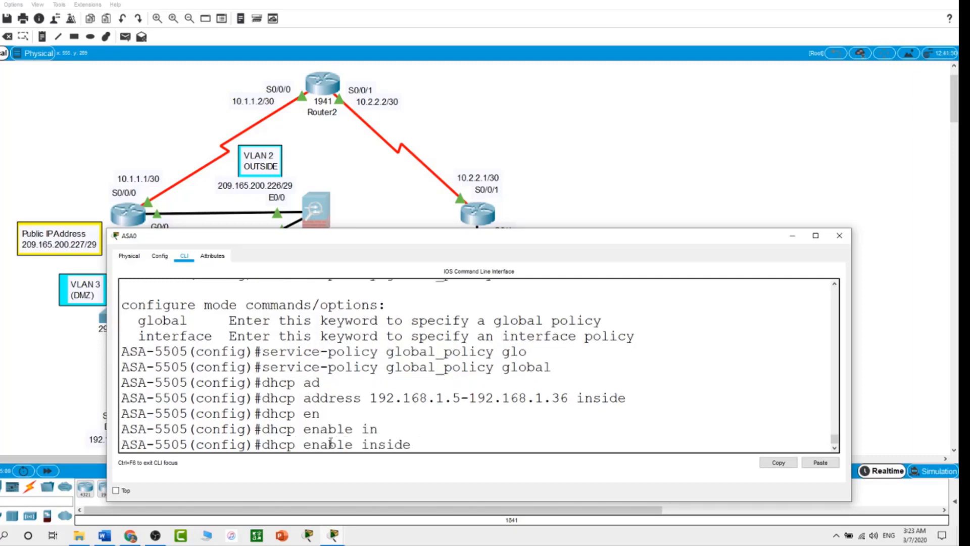
pyautogui.press('Return')
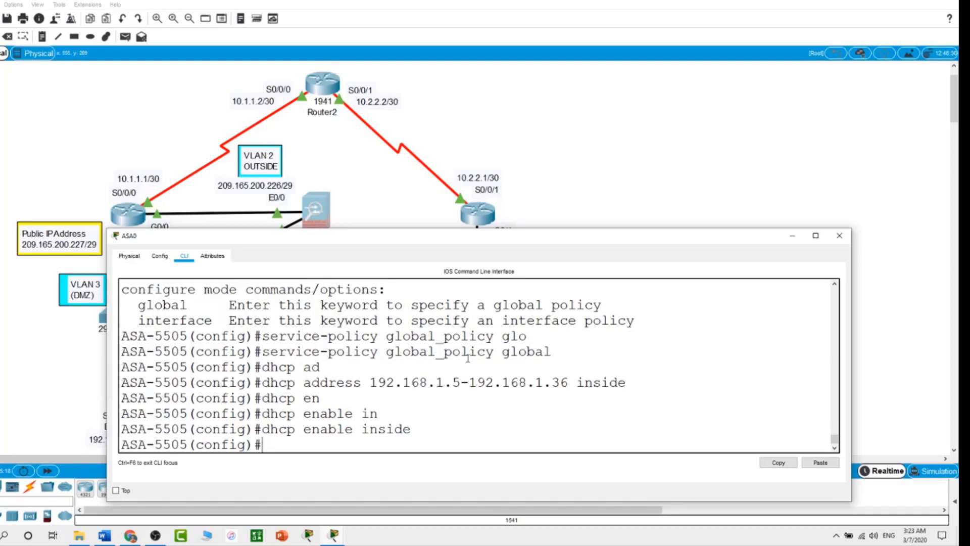
# Step: Set PC-2's IP configuration to DHCP so it receives 192.168.1.5 from the ASA
pyautogui.click(631, 174)
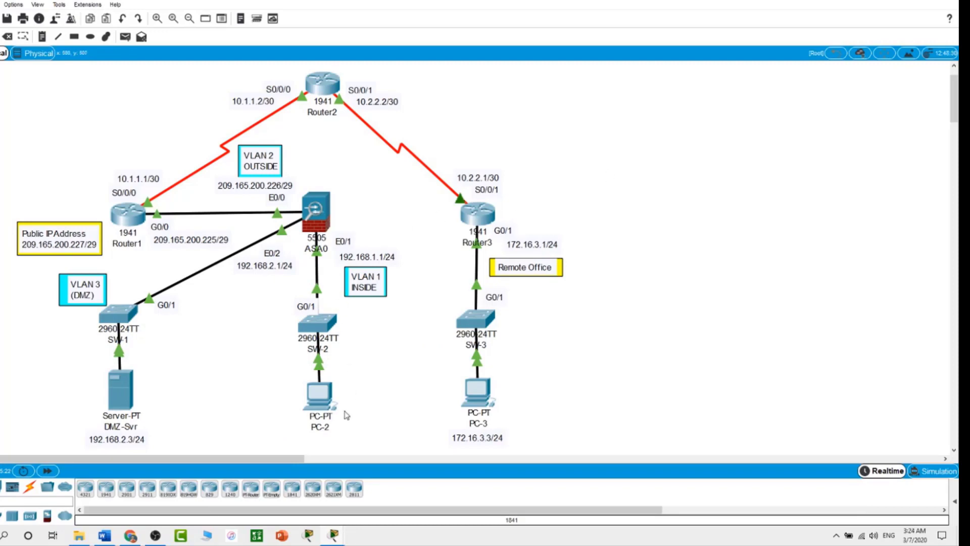
pyautogui.moveTo(325, 409)
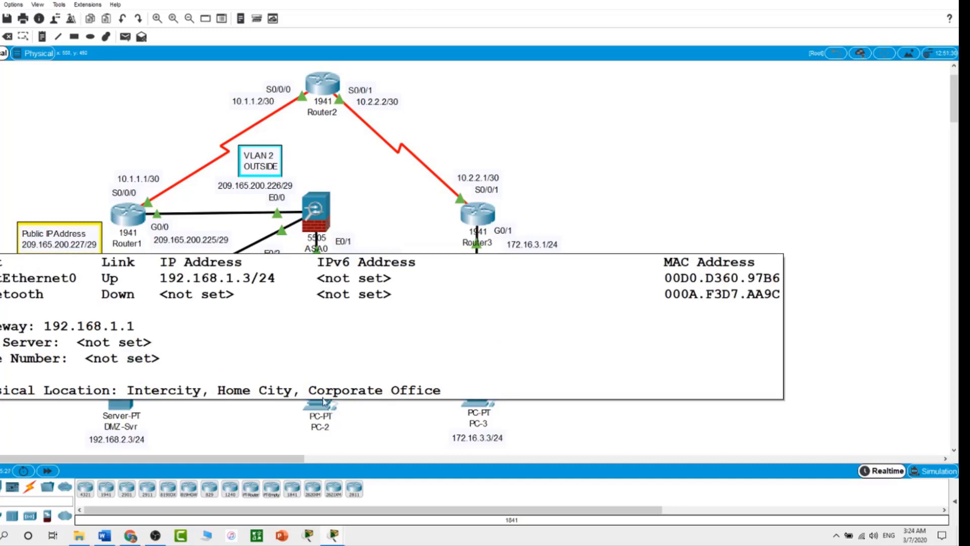
pyautogui.click(325, 389)
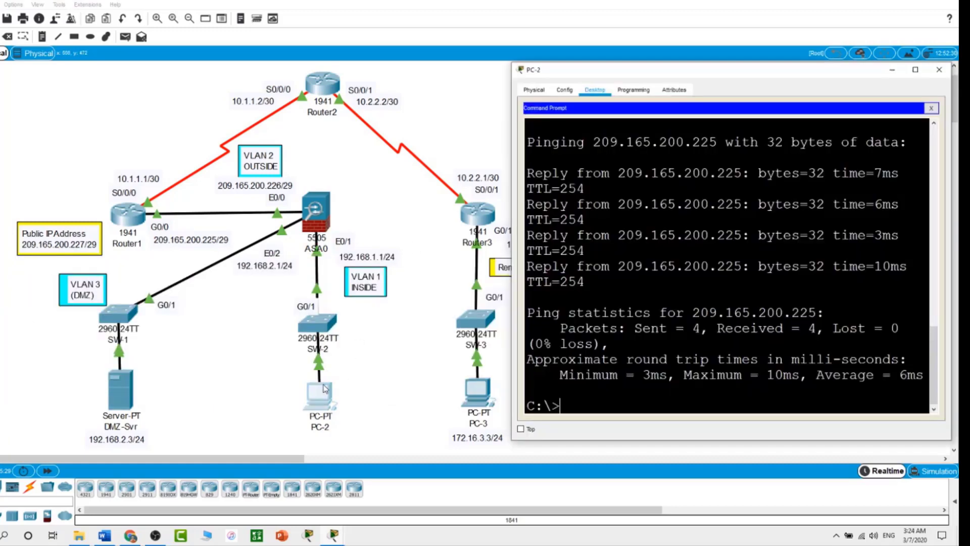
pyautogui.click(929, 107)
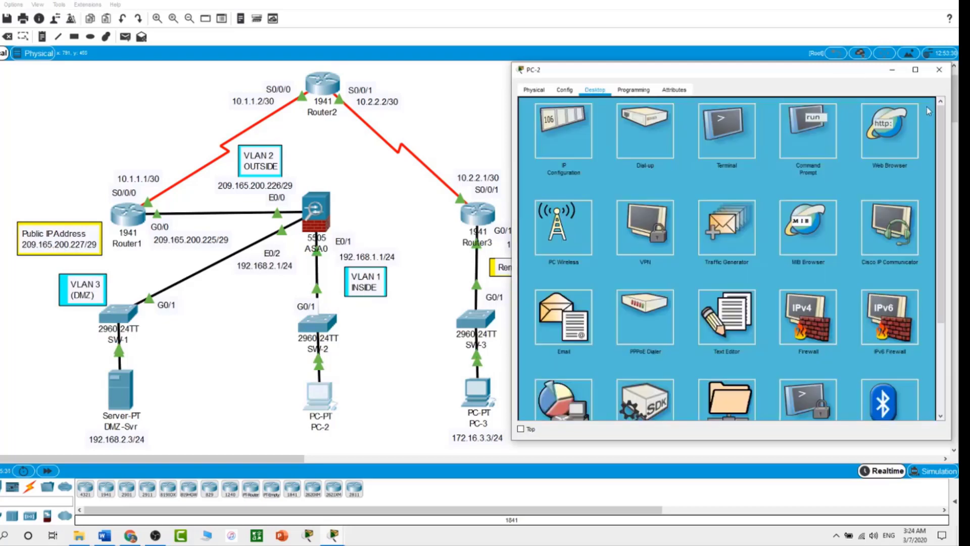
pyautogui.click(574, 139)
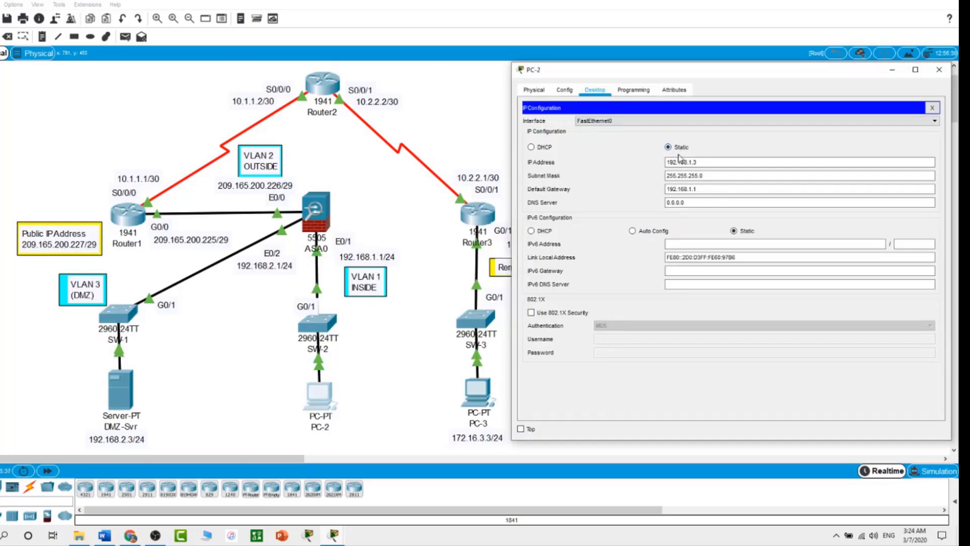
pyautogui.click(531, 147)
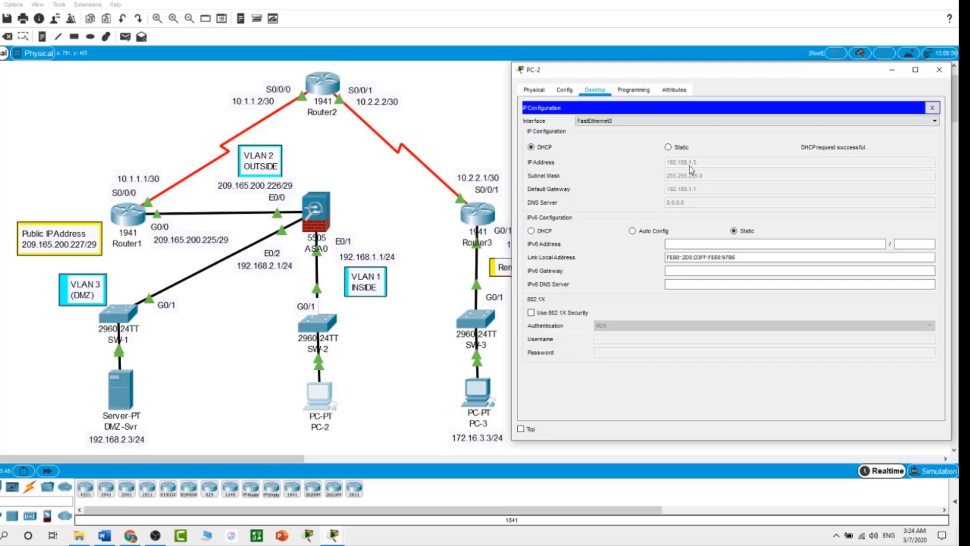
pyautogui.click(483, 128)
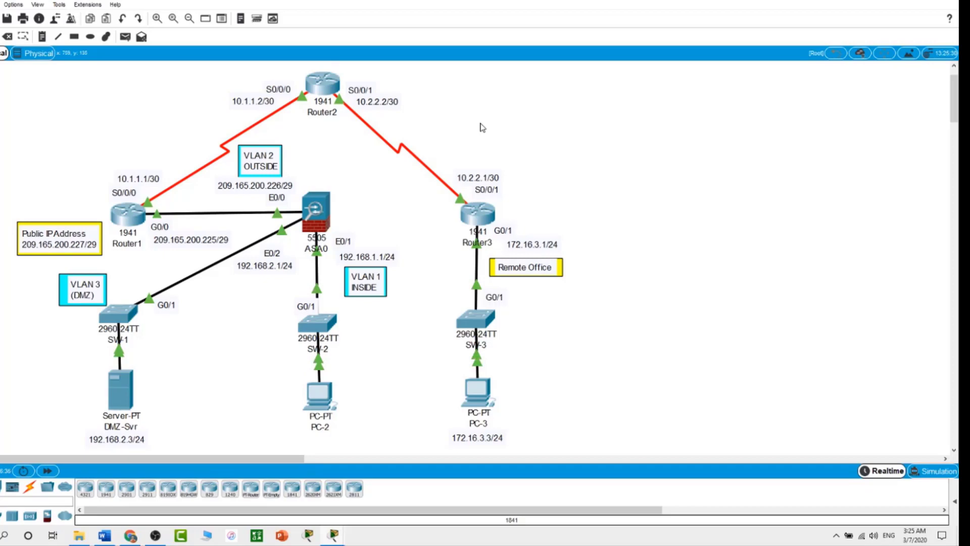
# Step: In ASA0's CLI, create local user Admin1 with an account password
pyautogui.scroll(-3, 483, 127)
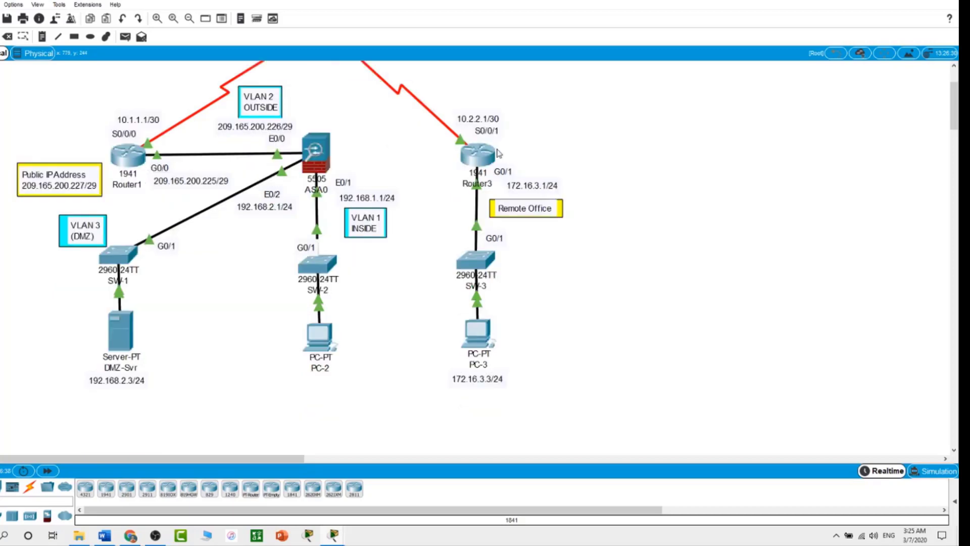
pyautogui.scroll(3, 501, 153)
pyautogui.click(318, 210)
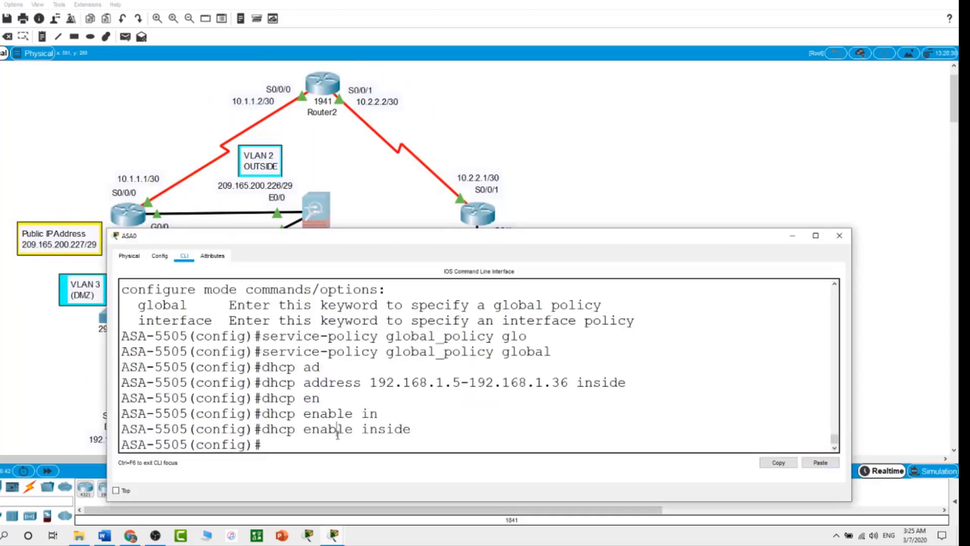
pyautogui.write('user')
pyautogui.press('Tab')
pyautogui.write('AD')
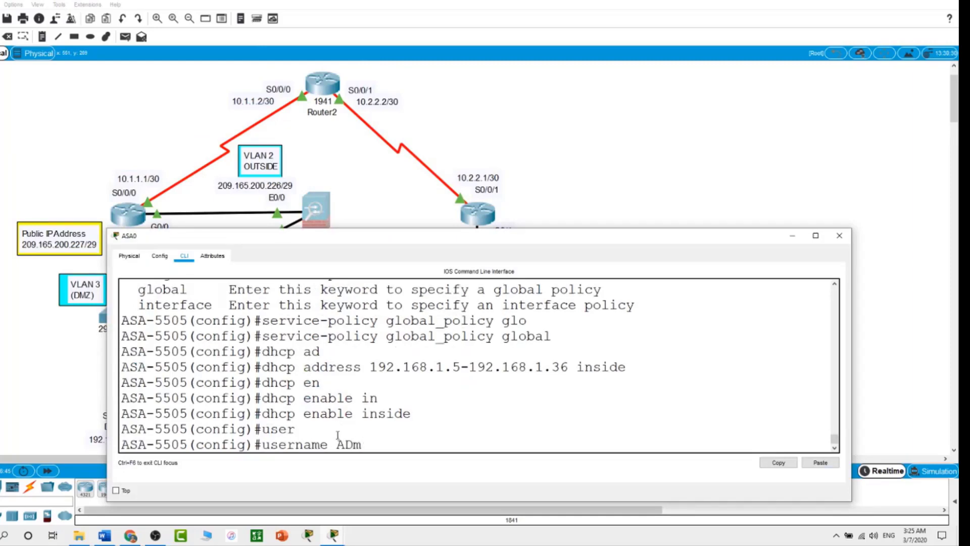
pyautogui.press('BackSpace')
pyautogui.write('dmin1 us')
pyautogui.press('Tab')
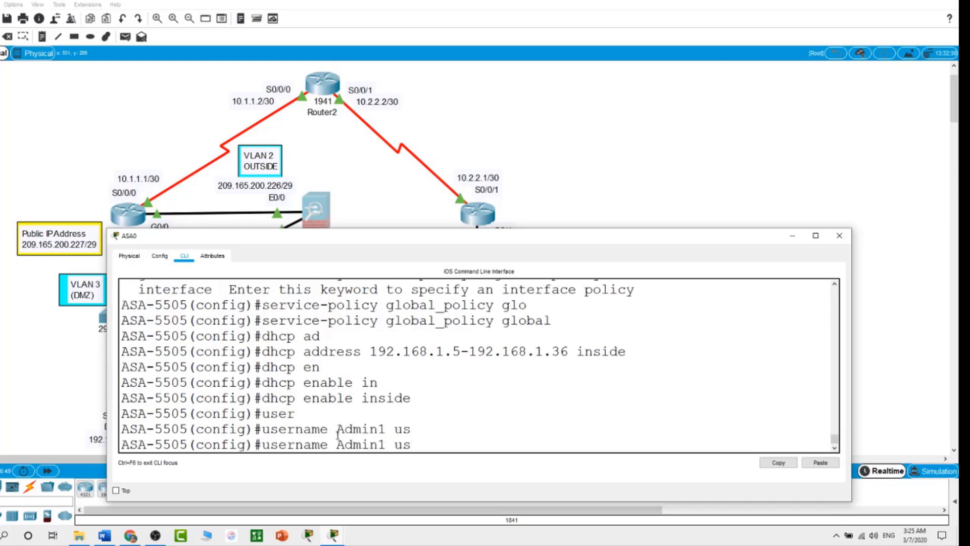
pyautogui.press('BackSpace')
pyautogui.press('BackSpace')
pyautogui.write('pas')
pyautogui.press('Tab')
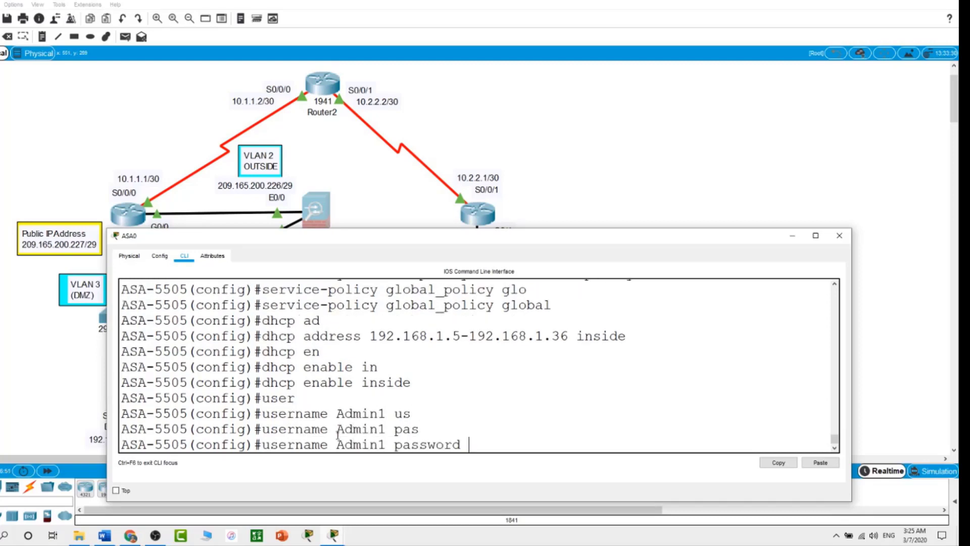
pyautogui.write('cisco')
pyautogui.press('Return')
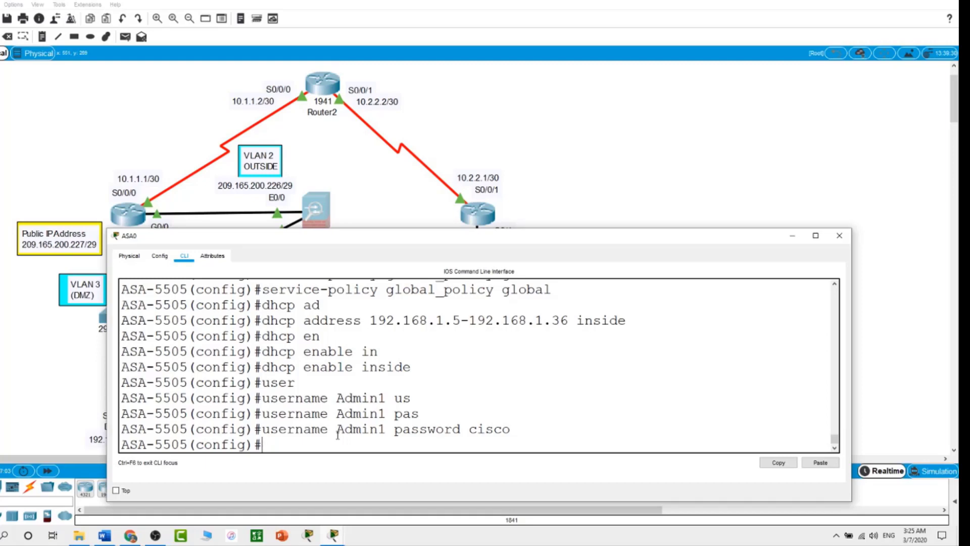
# Step: Make SSH console logins authenticate against LOCAL with 'aaa authentication ssh console LOCAL'
pyautogui.write('aaa au')
pyautogui.press('Tab')
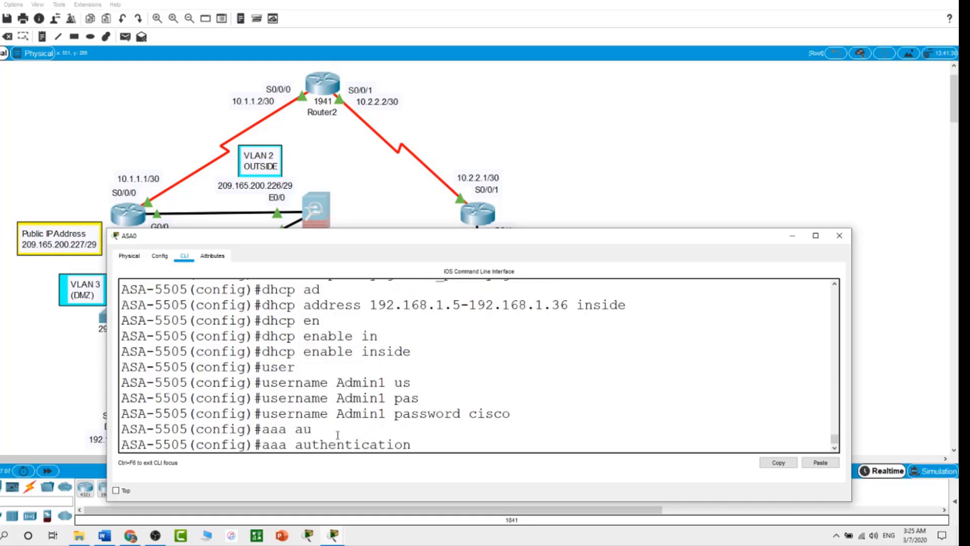
pyautogui.write('ssh co')
pyautogui.press('Tab')
pyautogui.write('L')
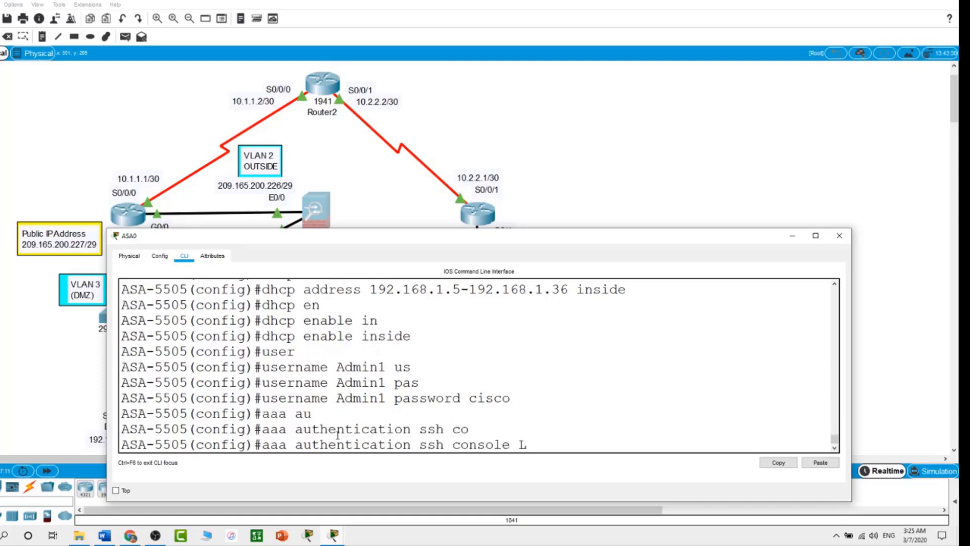
pyautogui.write('OCAL')
pyautogui.press('Return')
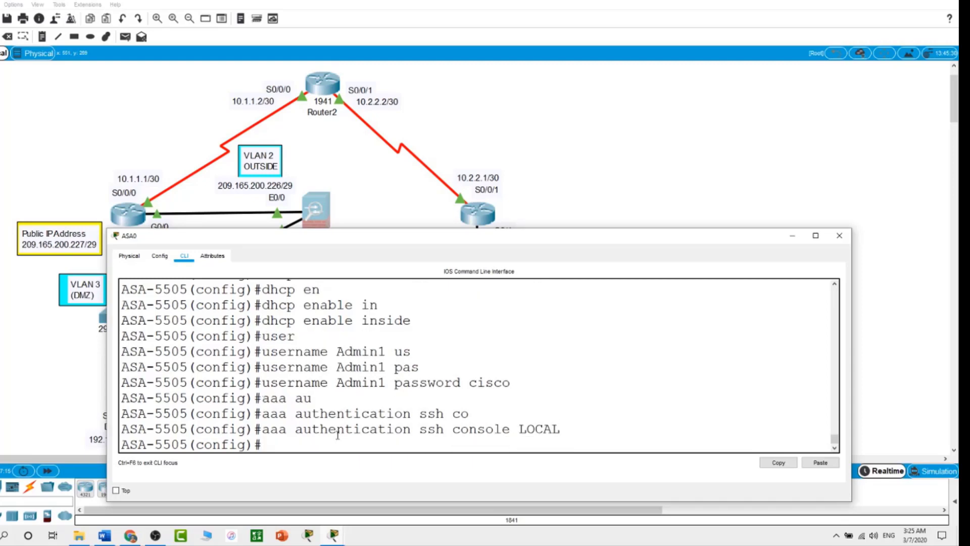
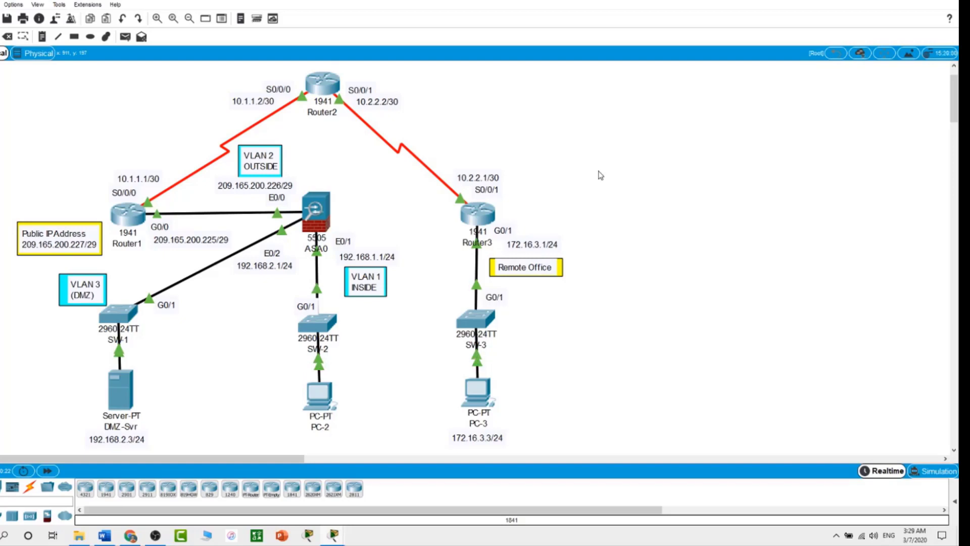
# Step: Generate a 1024-bit RSA key on ASA0 with 'crypto key generate rsa modulus 1024', keeping the existing keys
pyautogui.click(323, 220)
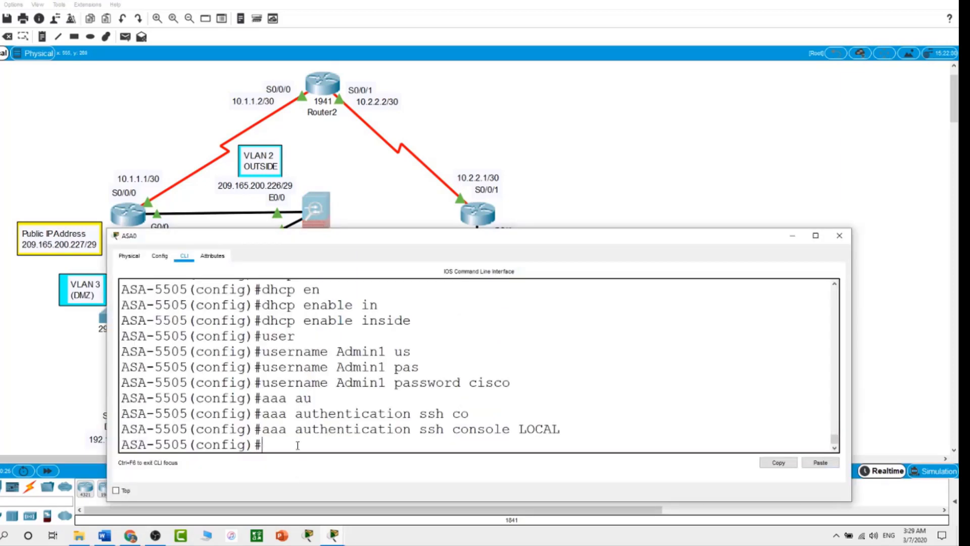
pyautogui.write('cryp')
pyautogui.press('Tab')
pyautogui.write('k')
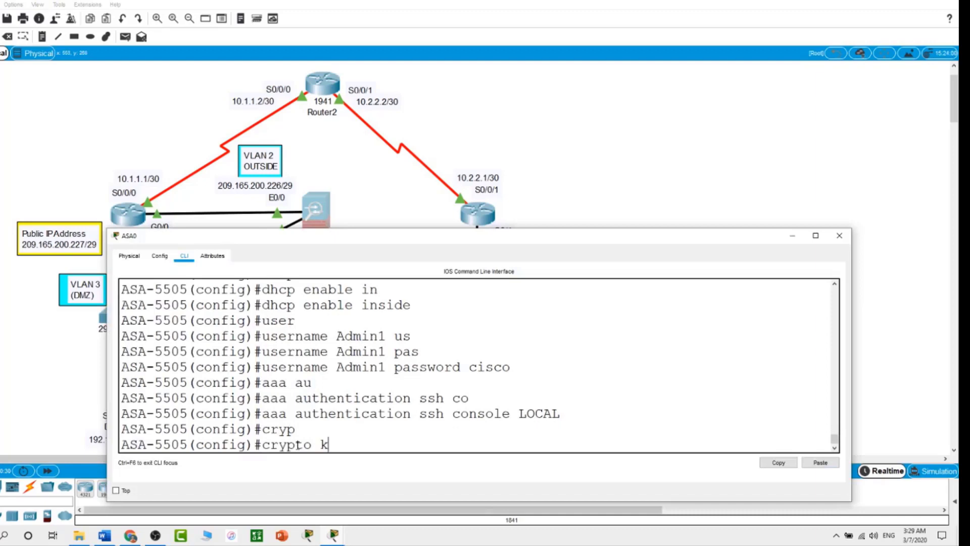
pyautogui.write('e')
pyautogui.press('Tab')
pyautogui.write('g')
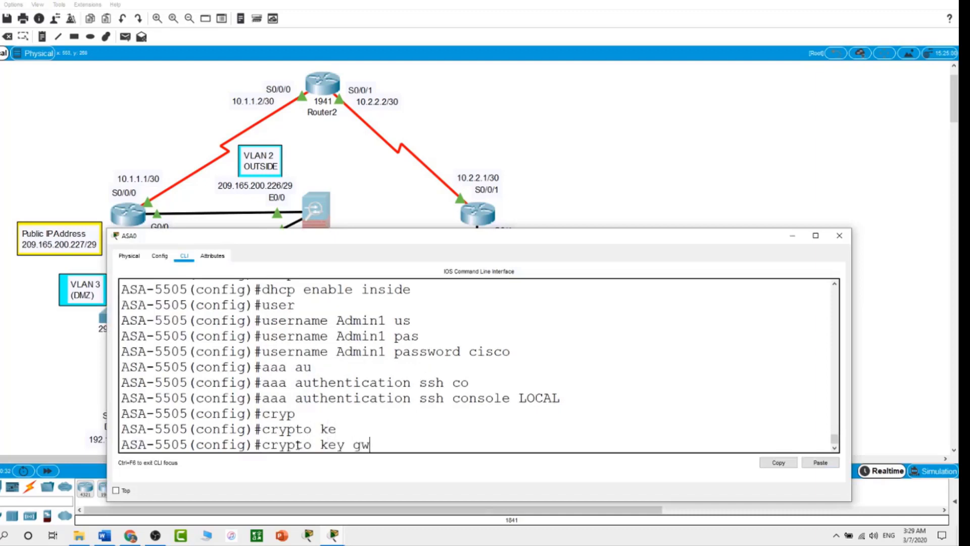
pyautogui.press('Tab')
pyautogui.write('r')
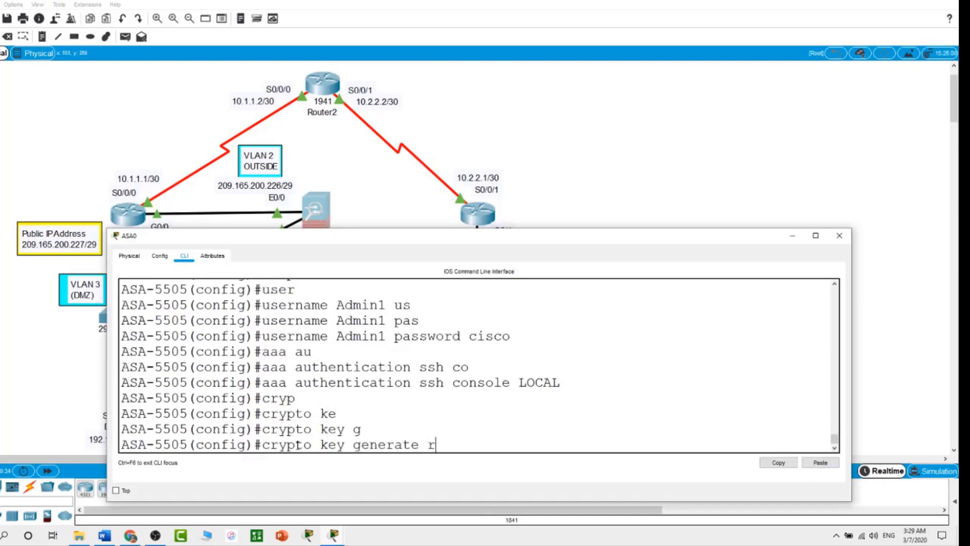
pyautogui.press('Tab')
pyautogui.write('mo')
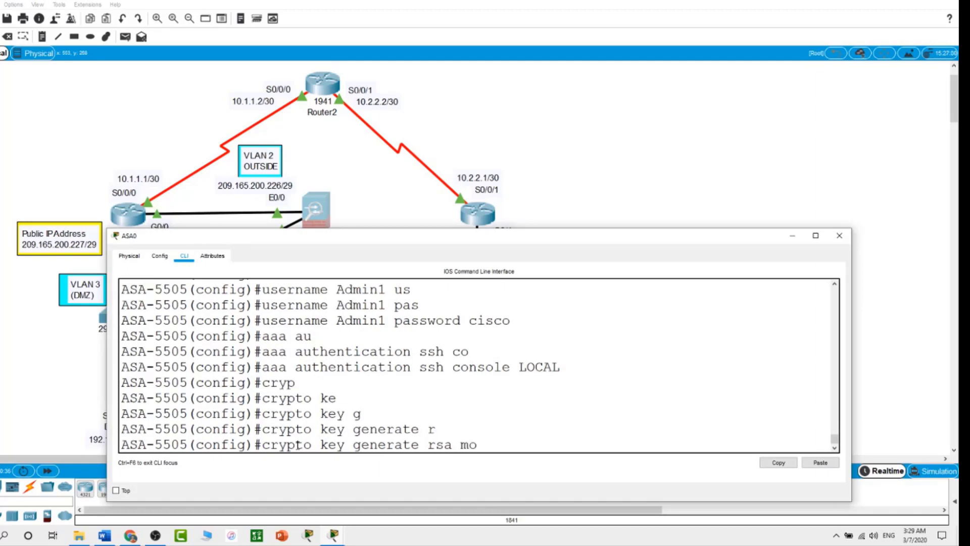
pyautogui.press('Tab')
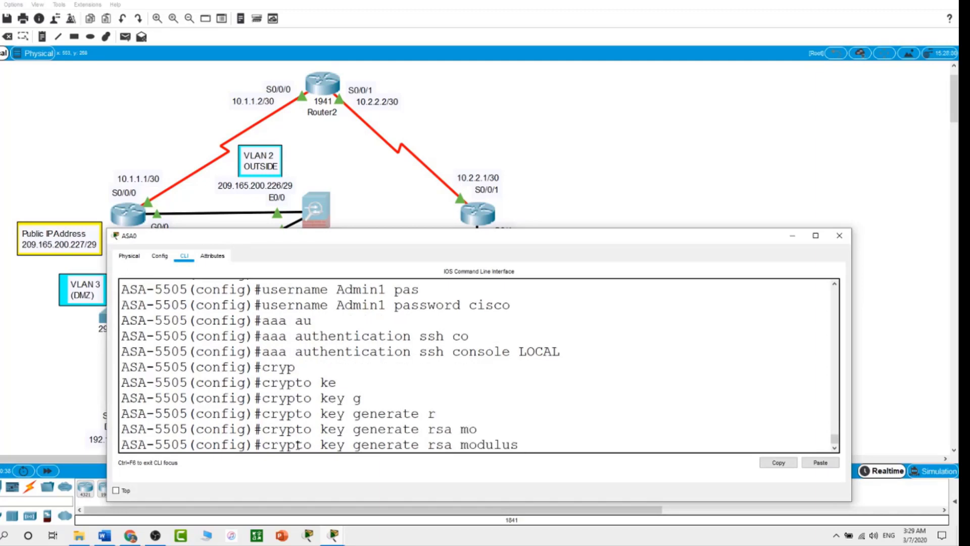
pyautogui.write('1024')
pyautogui.press('Return')
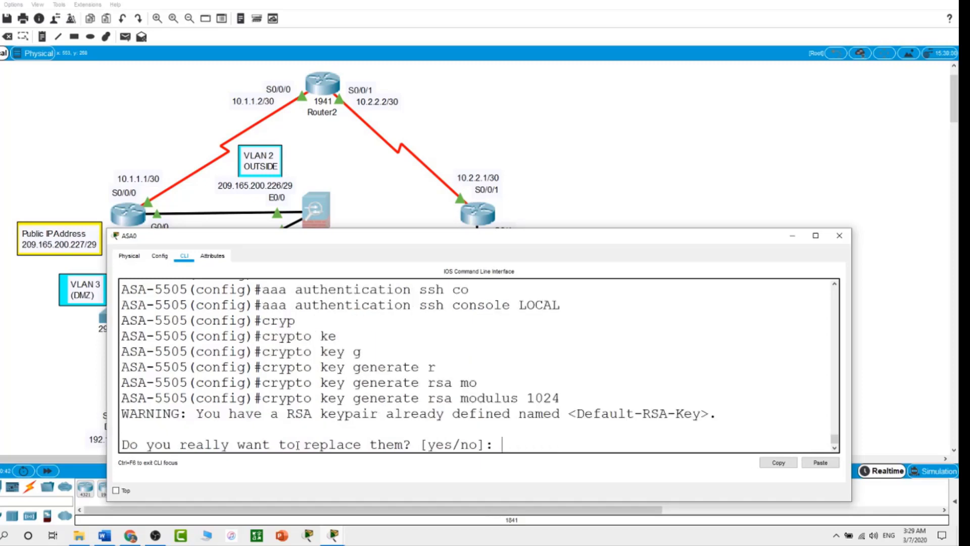
pyautogui.write('no')
pyautogui.press('Return')
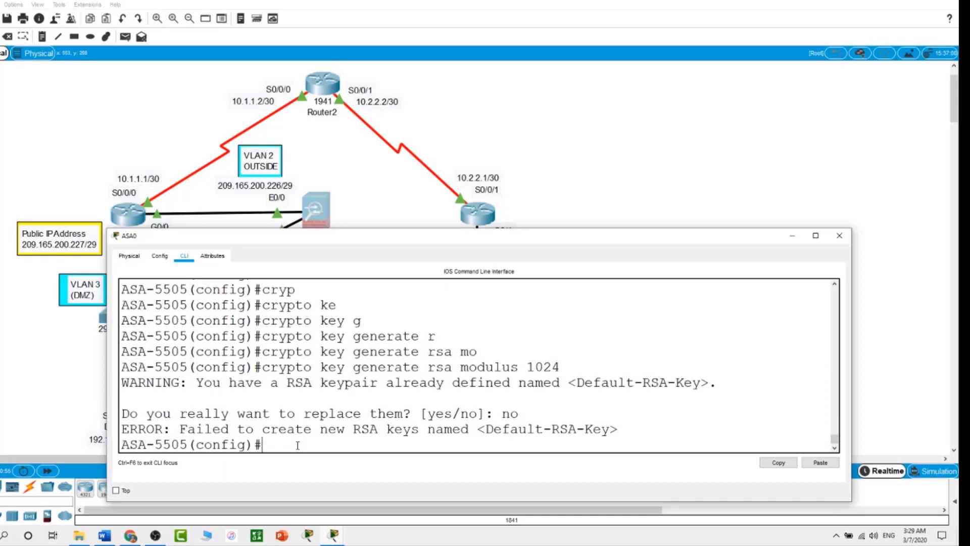
pyautogui.click(636, 143)
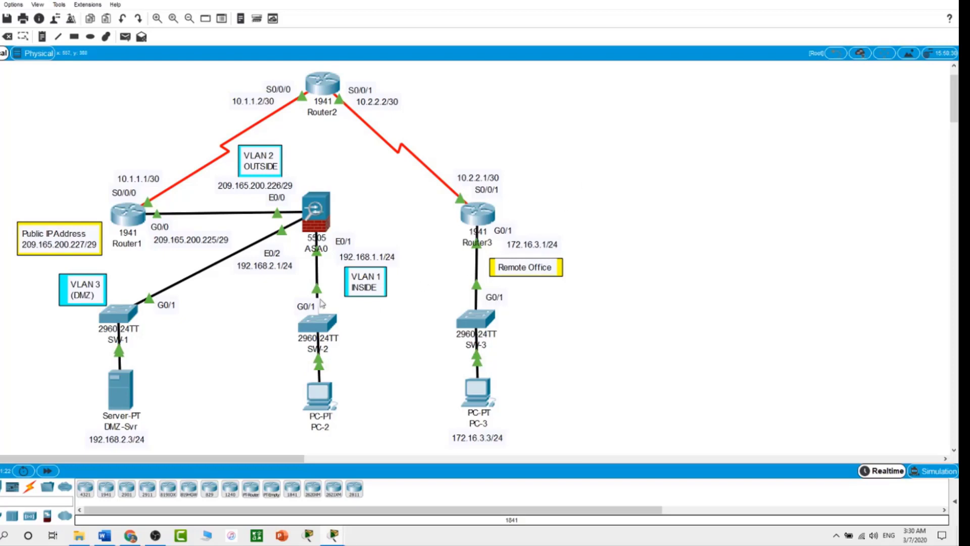
# Step: Permit SSH to ASA0 from 192.168.1.0/24 on inside and host 172.16.3.3 on outside
pyautogui.click(317, 211)
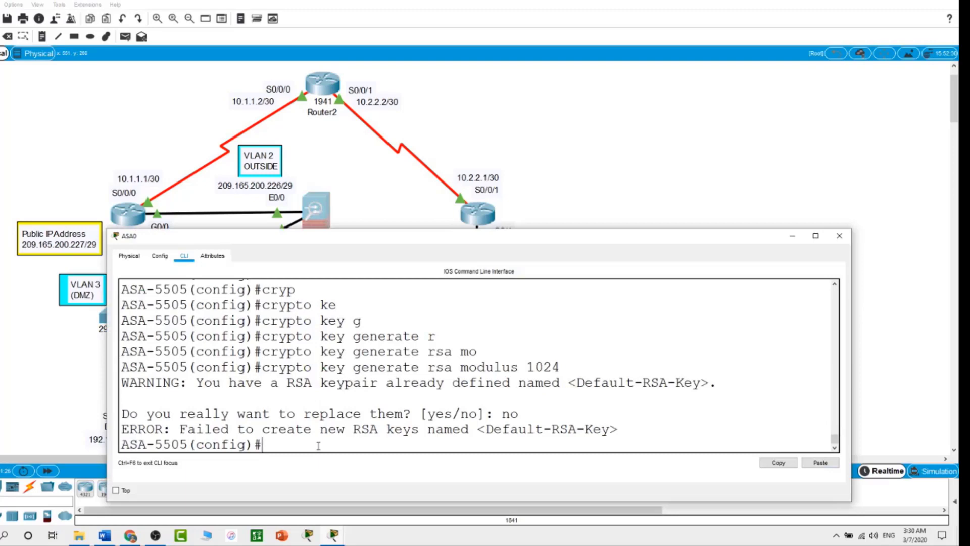
pyautogui.write('ssh 192.168.1.0 255.')
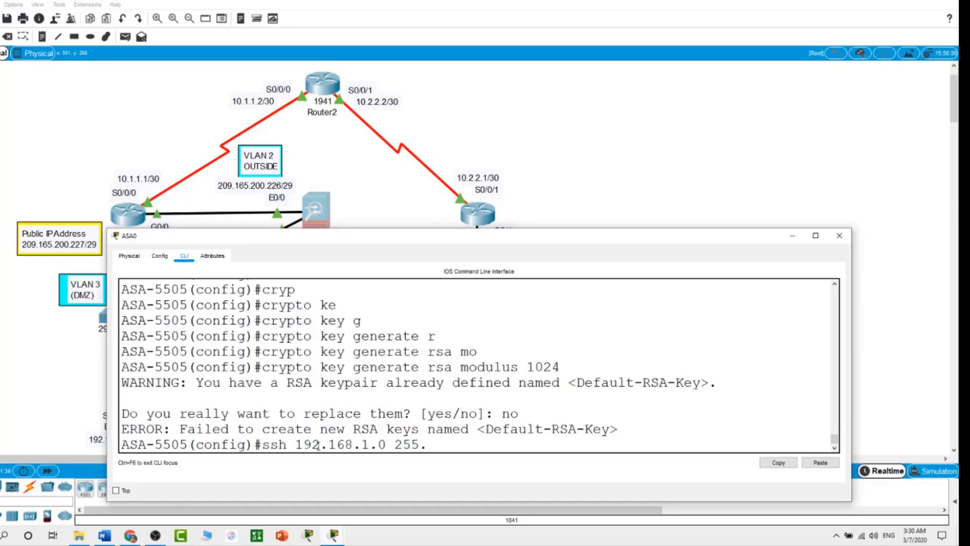
pyautogui.write('255.255.0 inside')
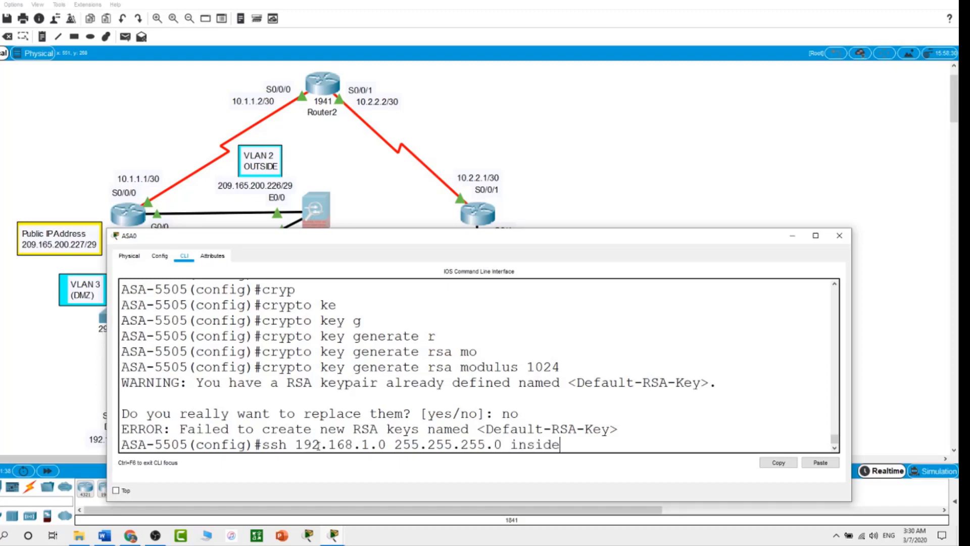
pyautogui.press('Return')
pyautogui.write('ssh')
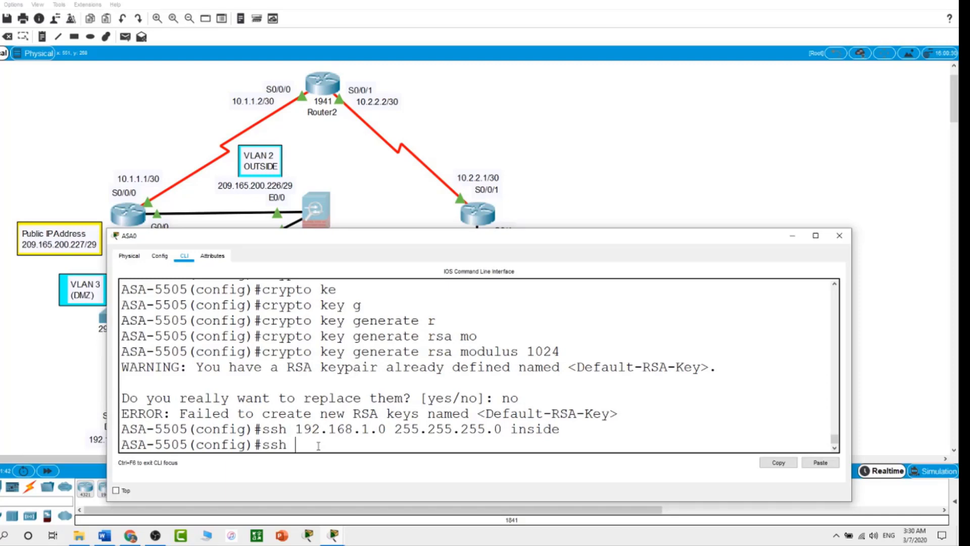
pyautogui.write(' 172.16.3.3 255.255.255.25')
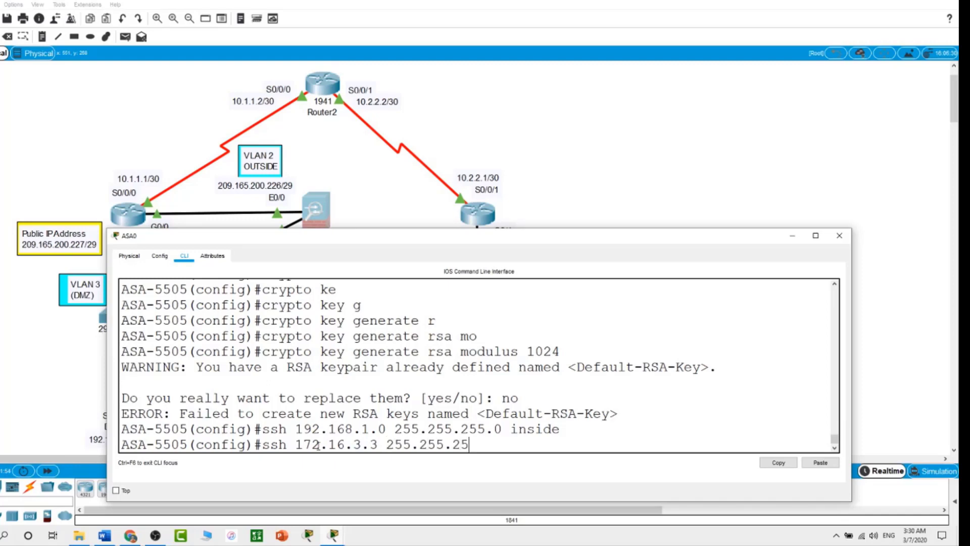
pyautogui.write('5 outside')
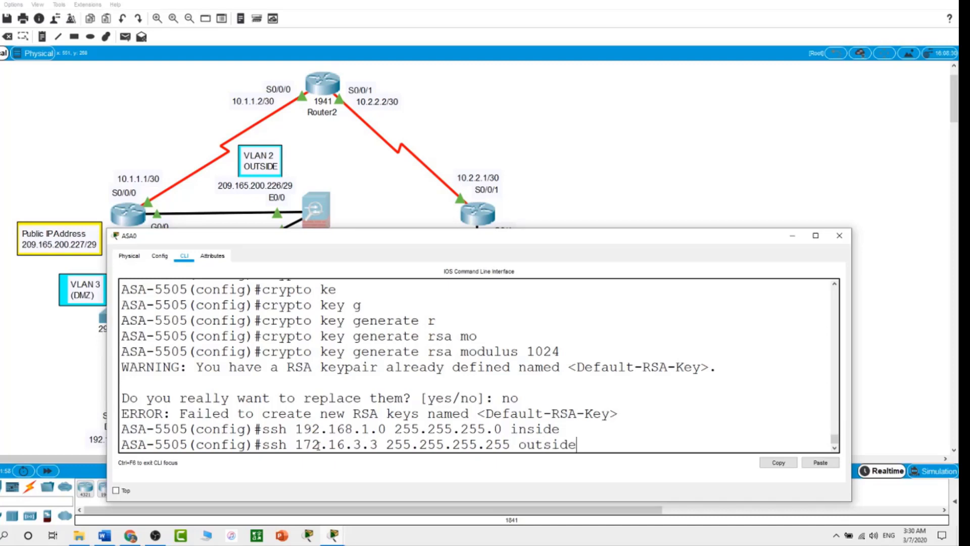
pyautogui.press('Return')
# Step: Set ASA0's SSH timeout to 10 minutes
pyautogui.write('ss')
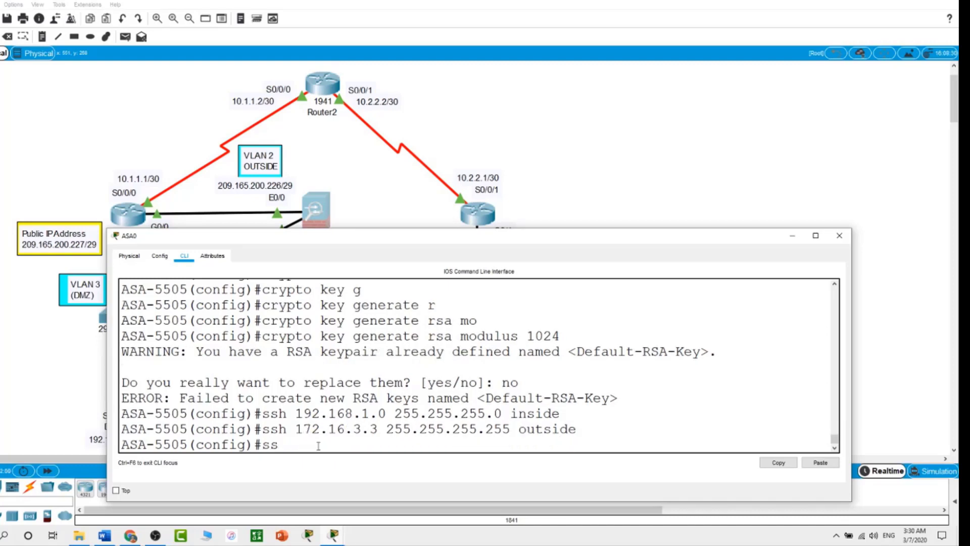
pyautogui.write('h tim')
pyautogui.press('Tab')
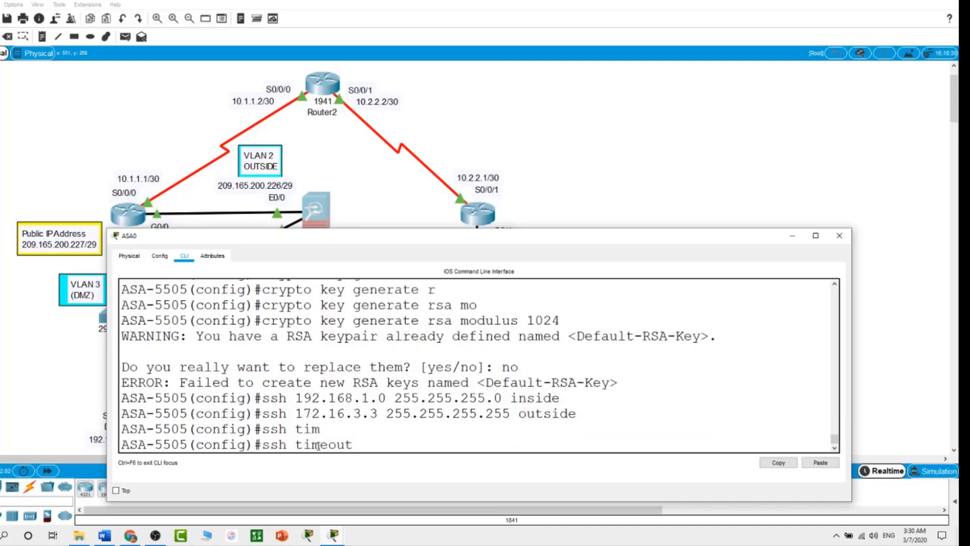
pyautogui.write('10')
pyautogui.press('Return')
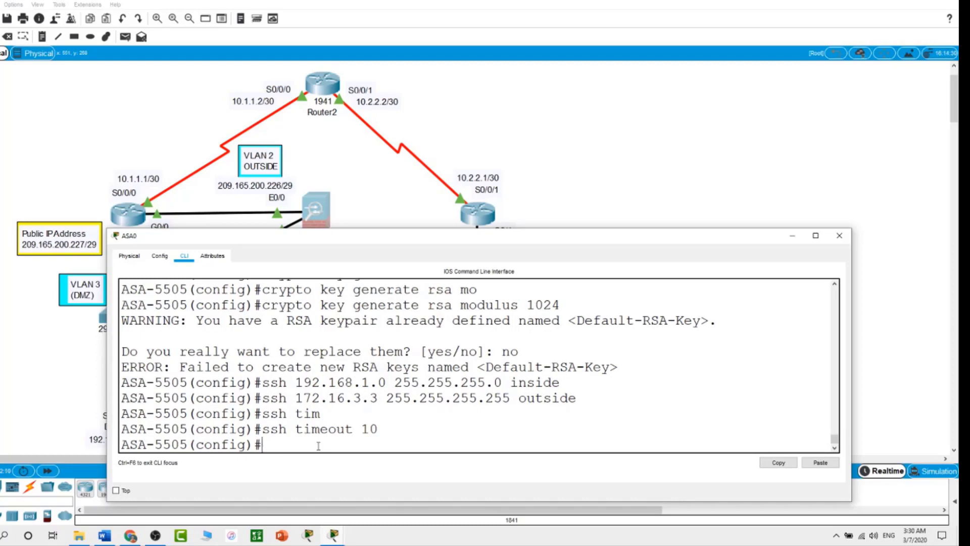
pyautogui.click(706, 155)
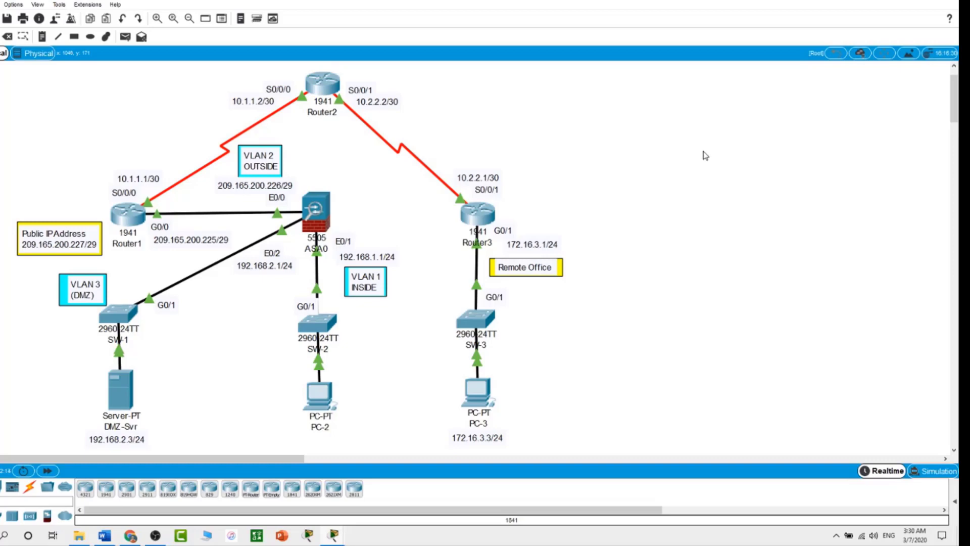
# Step: From PC-3's Command Prompt, SSH into 209.165.200.226 as Admin1 and log in
pyautogui.click(487, 393)
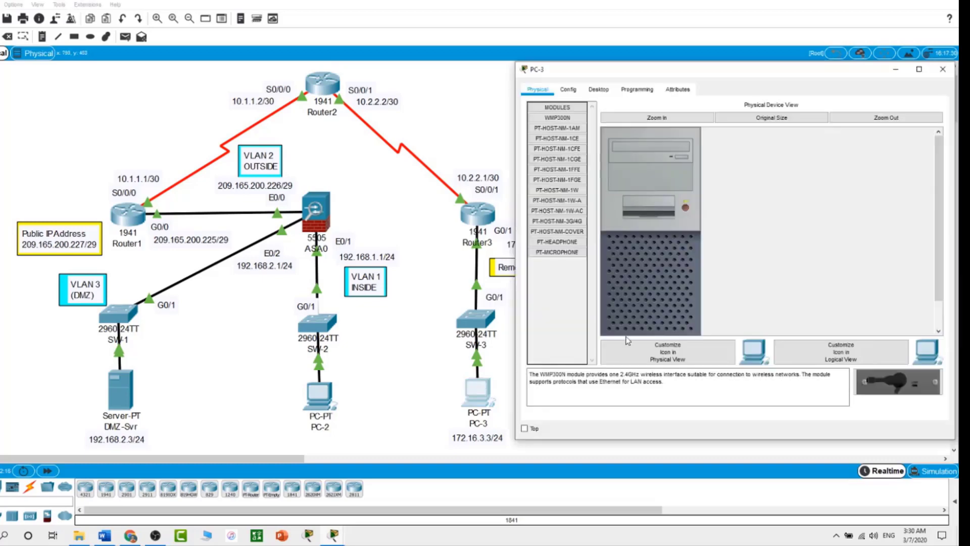
pyautogui.click(598, 90)
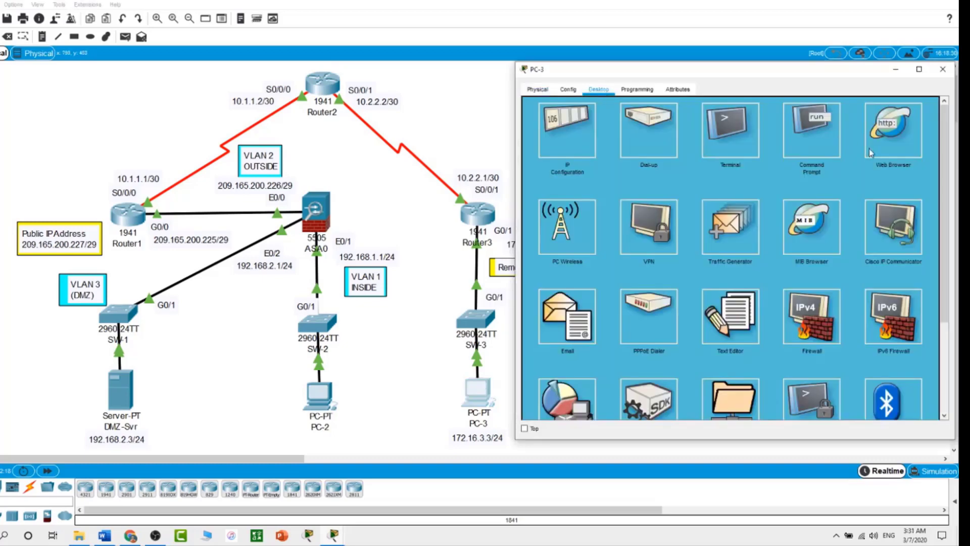
pyautogui.click(814, 135)
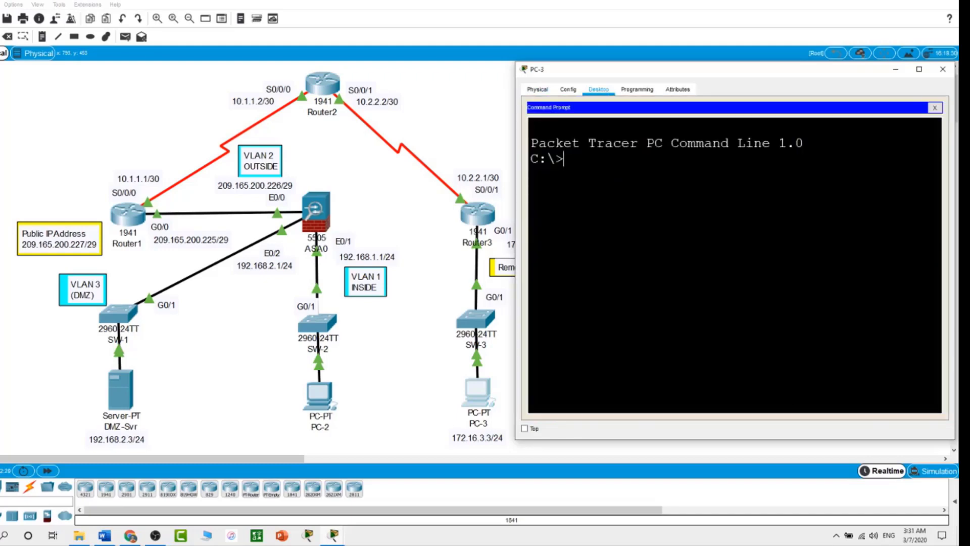
pyautogui.write('ssh')
pyautogui.write('-l Admin1')
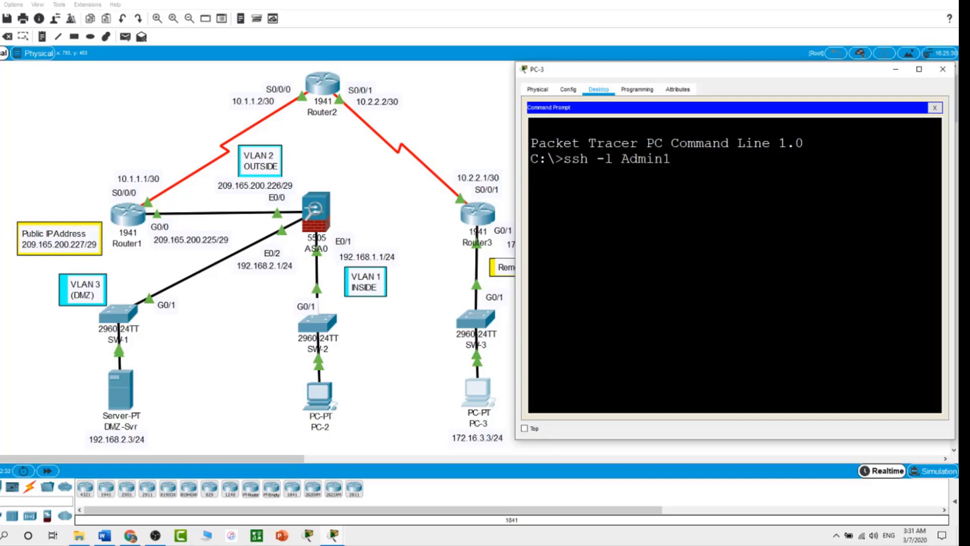
pyautogui.write(' 209.165.20')
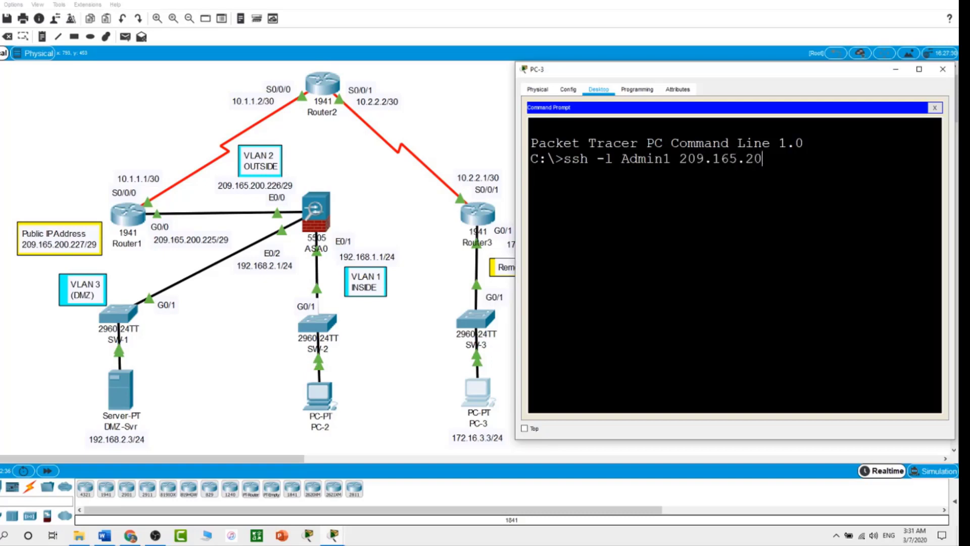
pyautogui.write('0.226')
pyautogui.press('Return')
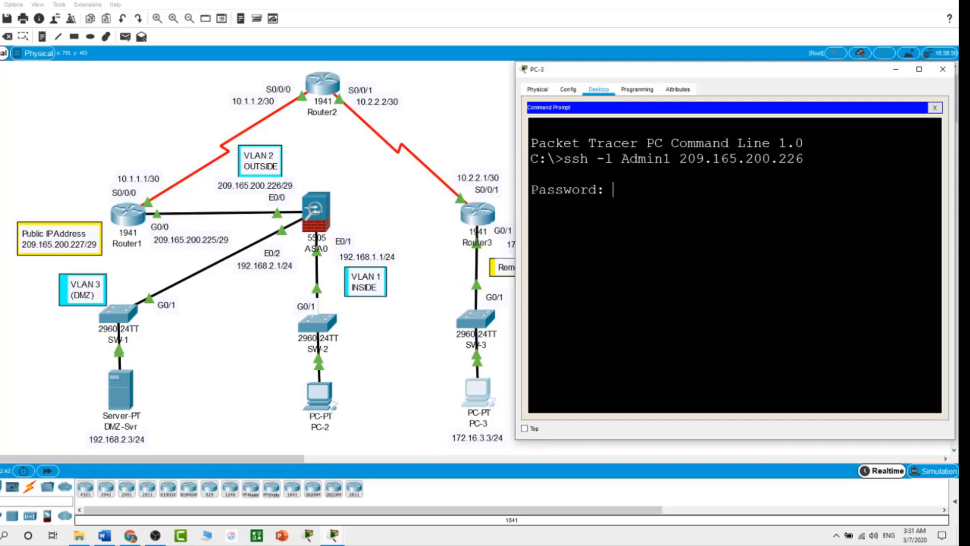
pyautogui.press('Return')
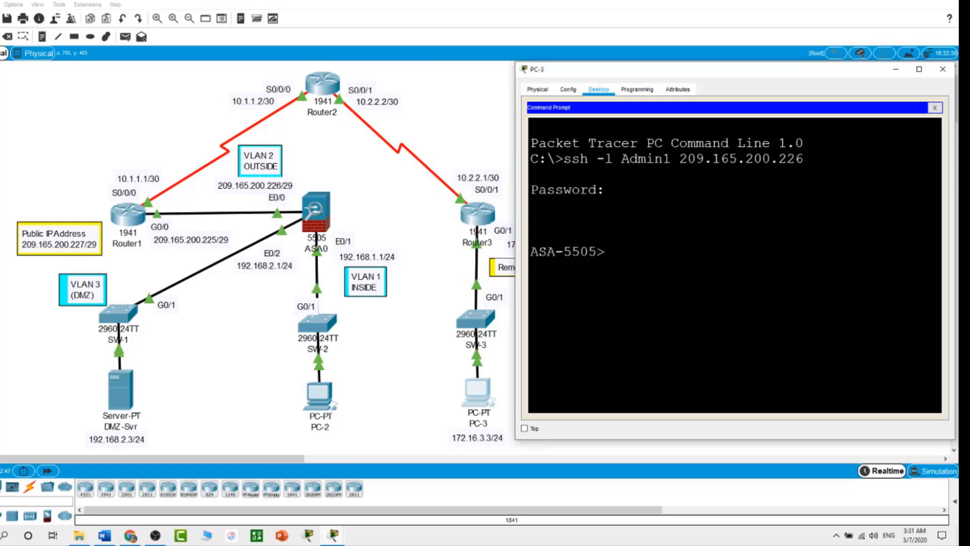
# Step: Exit the SSH session and close PC-3's window
pyautogui.write('exit')
pyautogui.press('Return')
pyautogui.press('Return')
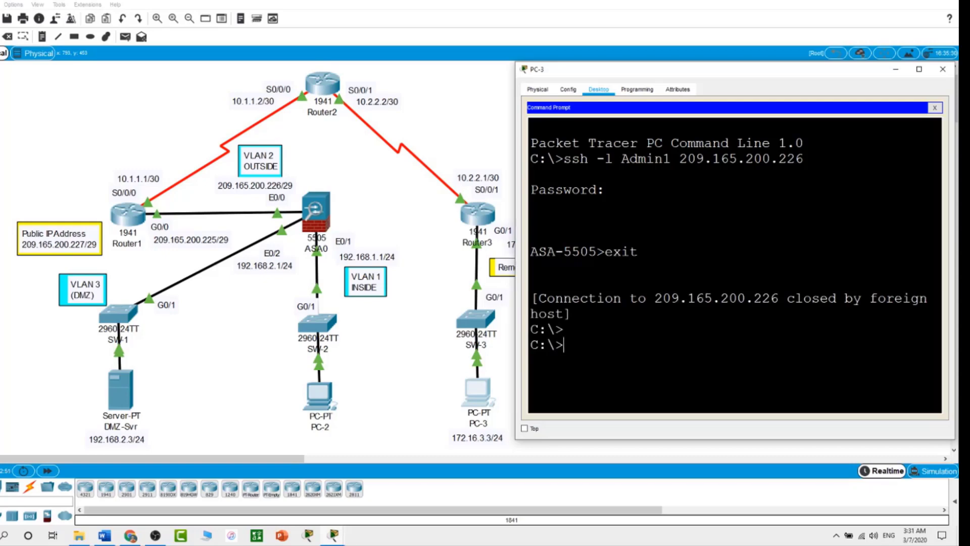
pyautogui.click(407, 426)
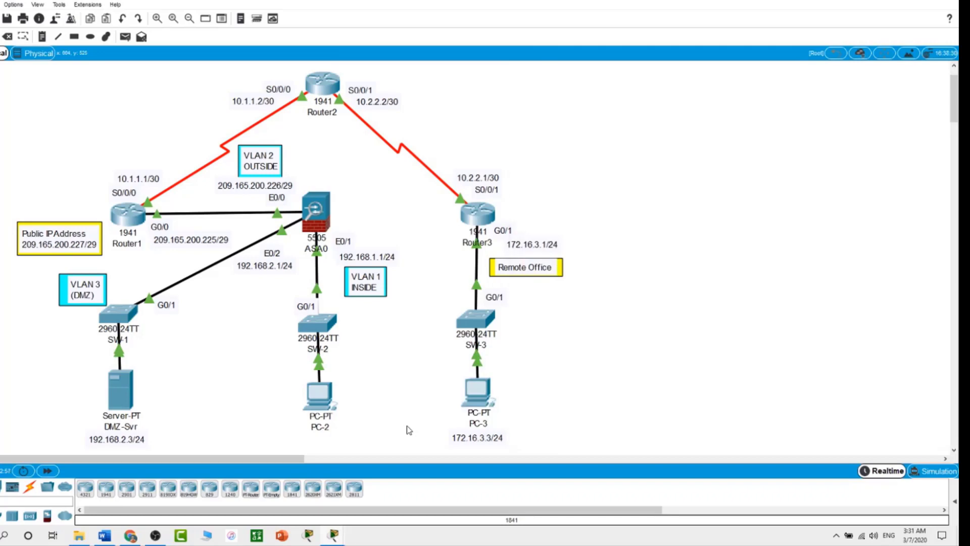
# Step: From PC-2's Command Prompt, SSH into 192.168.1.1 as Admin1, log in, exit, and close PC-2
pyautogui.click(317, 397)
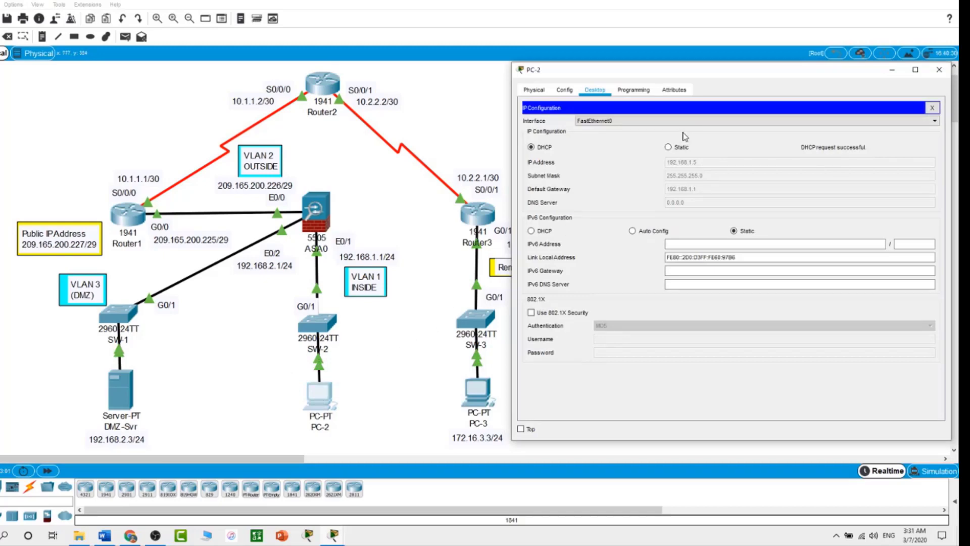
pyautogui.click(932, 108)
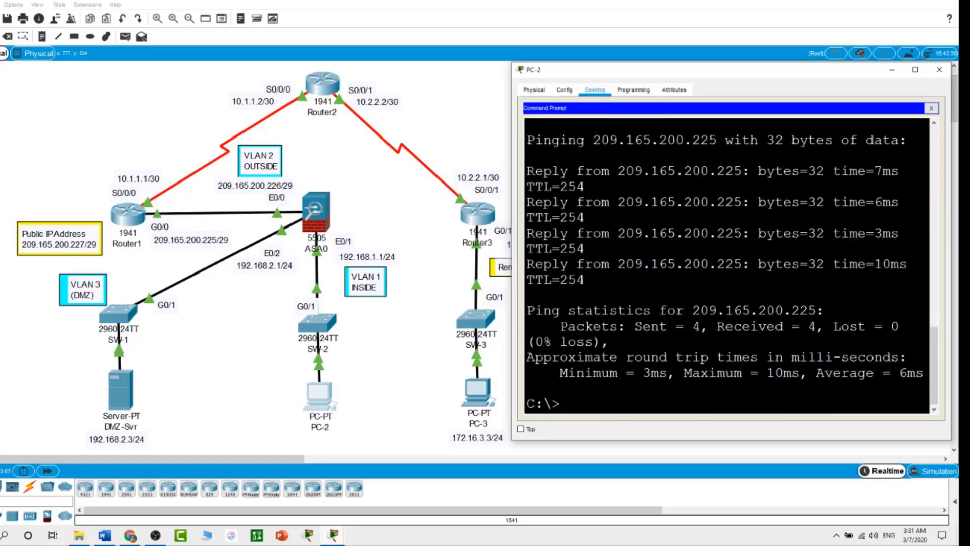
pyautogui.write('ssh -l Admin')
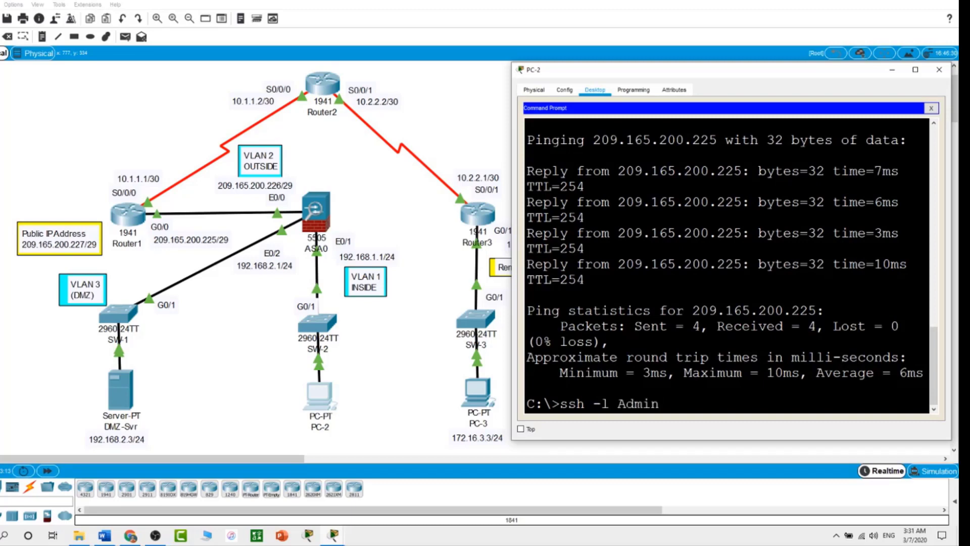
pyautogui.write('1 192.168.1.1')
pyautogui.press('Return')
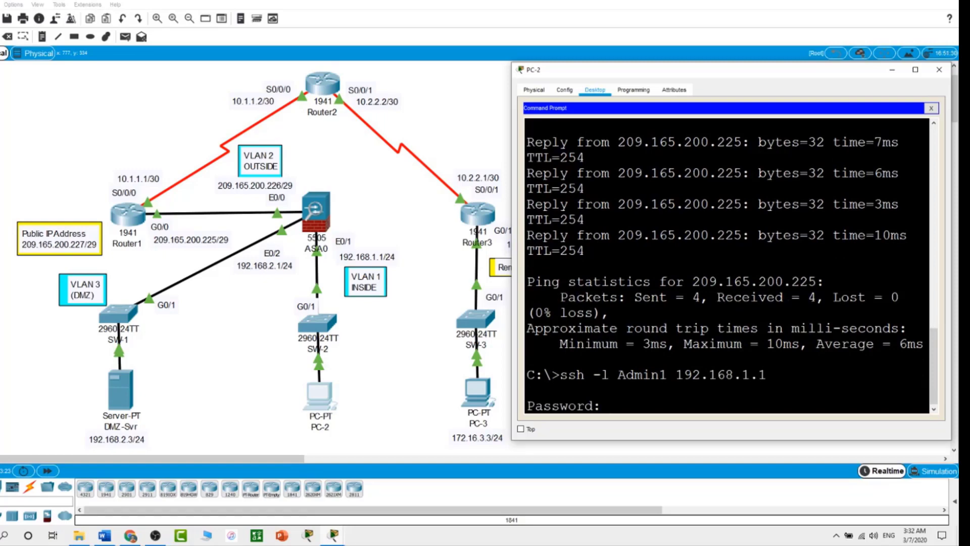
pyautogui.press('Return')
pyautogui.write('exit')
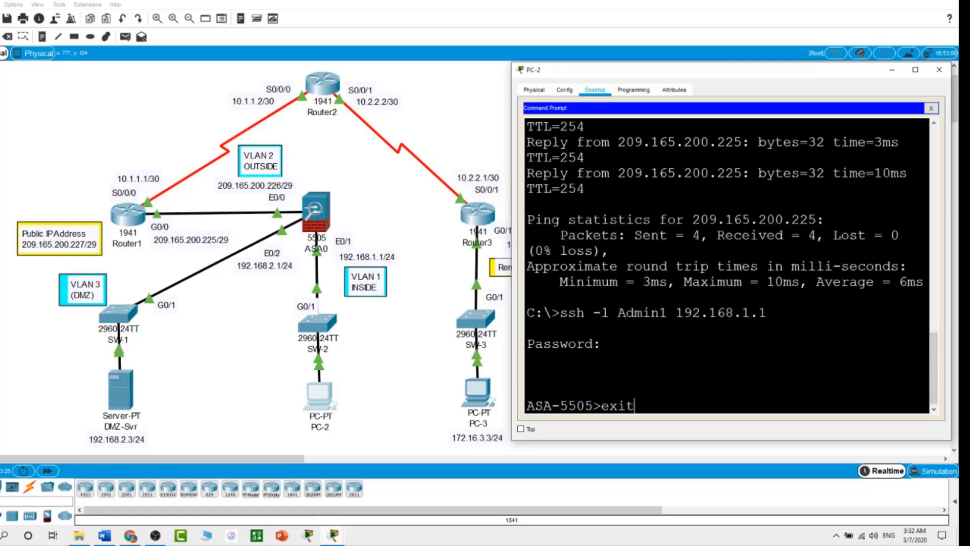
pyautogui.press('Return')
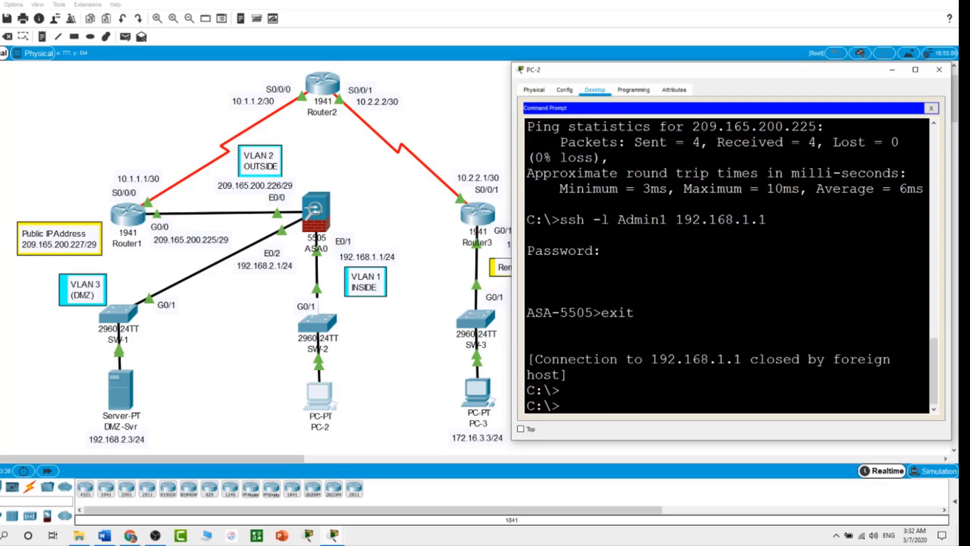
pyautogui.click(406, 343)
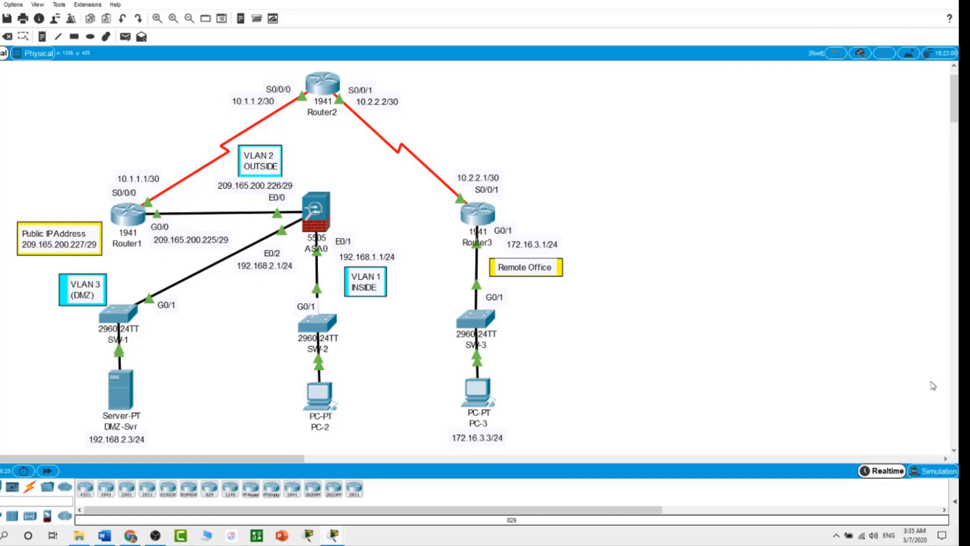
# Step: Bring up ASA0's CLI window at the ASA-5505(config) prompt
pyautogui.click(322, 219)
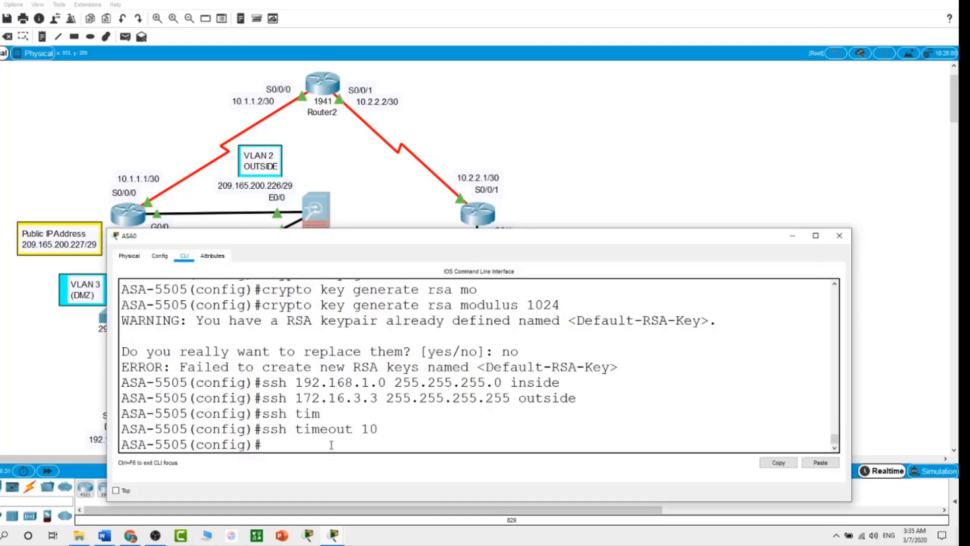
# Step: Assign 192.168.2.1 255.255.255.0 to ASA0's interface VLAN 3
pyautogui.write('int vlan 3')
pyautogui.press('Return')
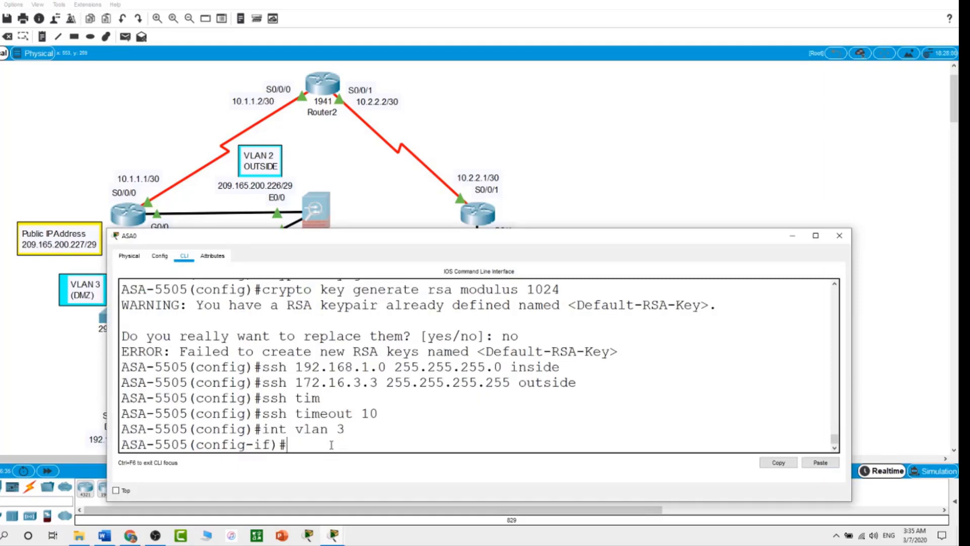
pyautogui.write('ip address 192.168.2')
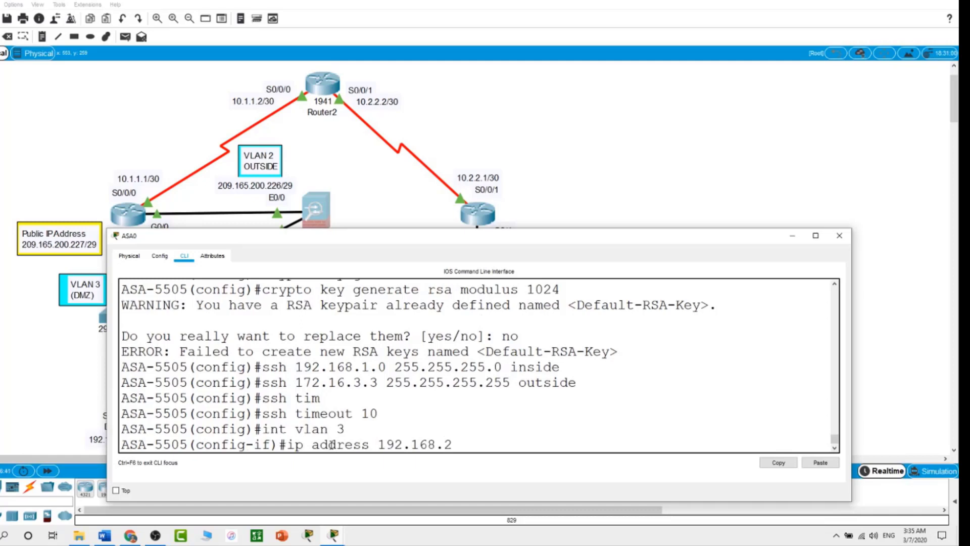
pyautogui.write('.1 255.255.255.0')
pyautogui.press('Return')
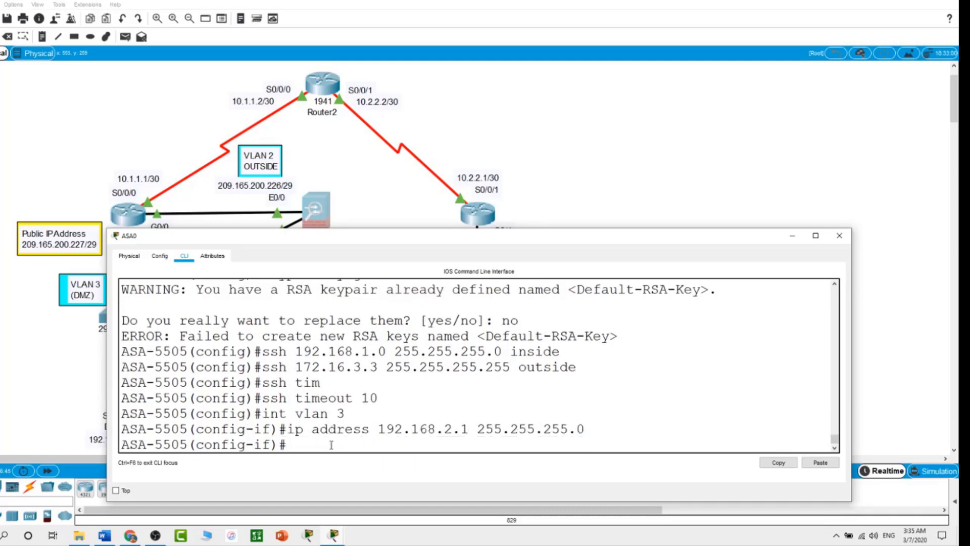
# Step: Block VLAN 3 from forwarding to VLAN 1 with 'no forward interface vlan 1'
pyautogui.write('no ro')
pyautogui.press('Tab')
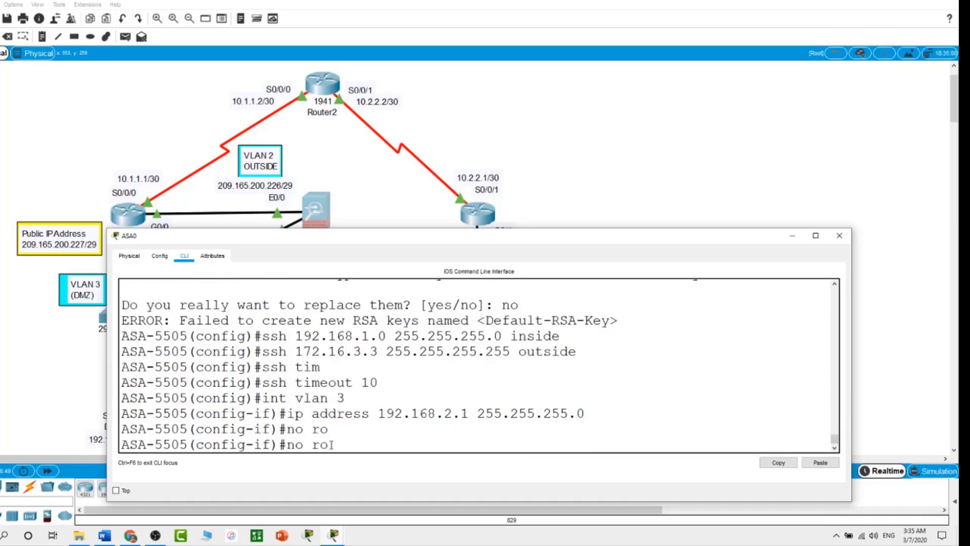
pyautogui.press('BackSpace')
pyautogui.press('BackSpace')
pyautogui.write('for')
pyautogui.press('Tab')
pyautogui.write('in')
pyautogui.press('Tab')
pyautogui.write('vl')
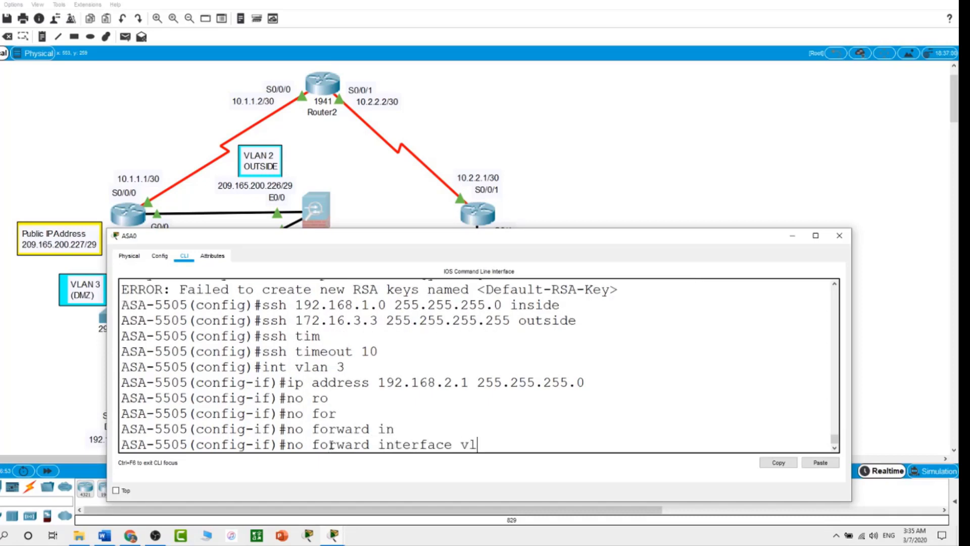
pyautogui.press('Tab')
pyautogui.write('1')
pyautogui.press('Return')
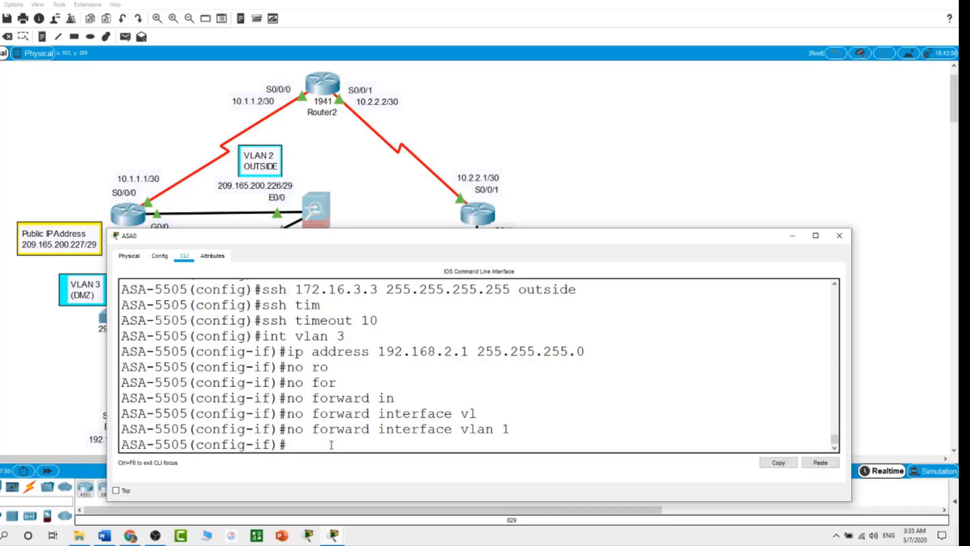
pyautogui.click(651, 145)
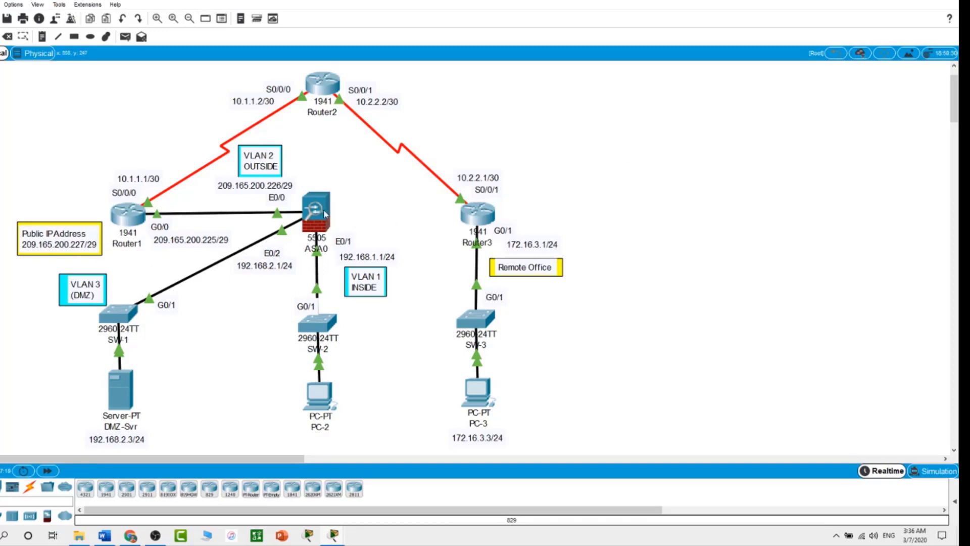
# Step: Name ASA0's VLAN 3 interface dmz and give it security level 70
pyautogui.click(321, 212)
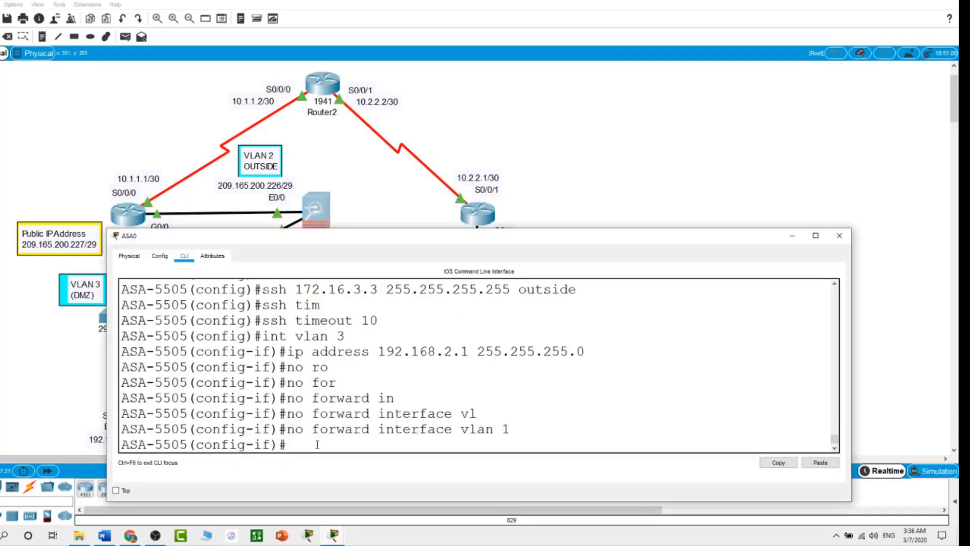
pyautogui.write('nameif dmz')
pyautogui.press('Return')
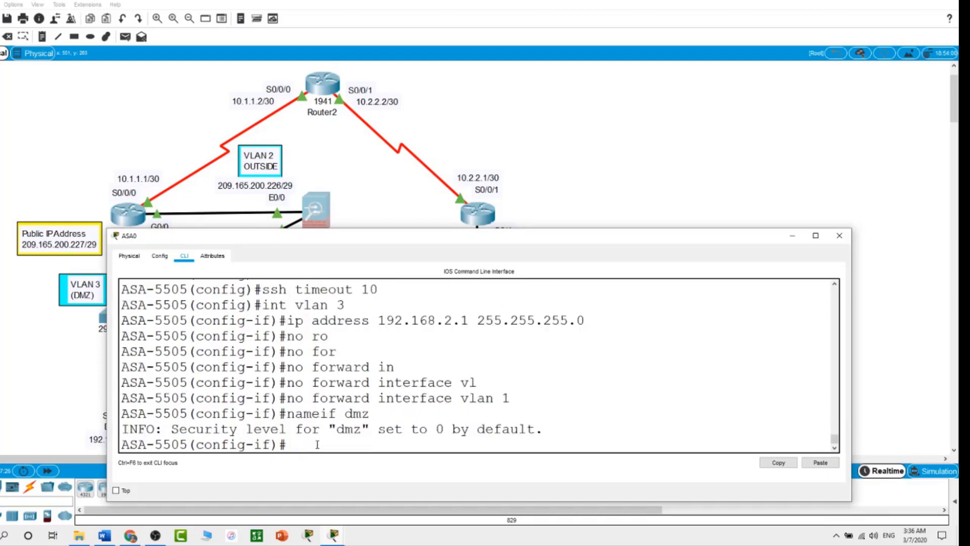
pyautogui.write('se')
pyautogui.press('Tab')
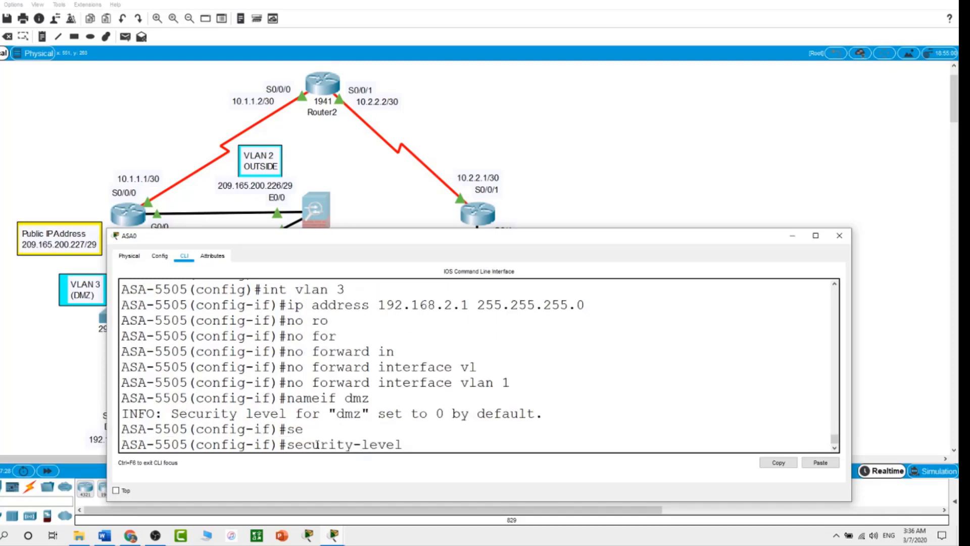
pyautogui.write('70')
pyautogui.press('Return')
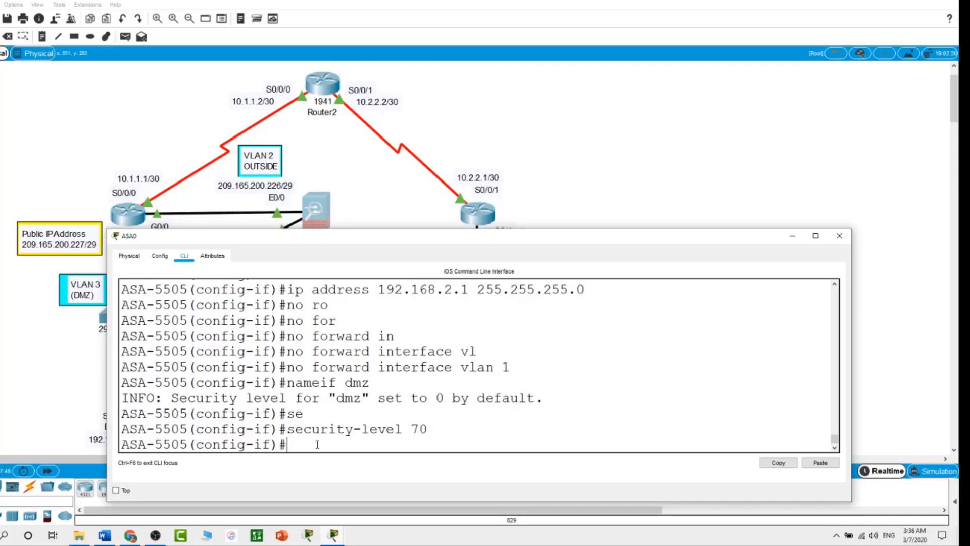
# Step: Put port Ethernet0/2 into access VLAN 3
pyautogui.write('int e0/2')
pyautogui.press('Return')
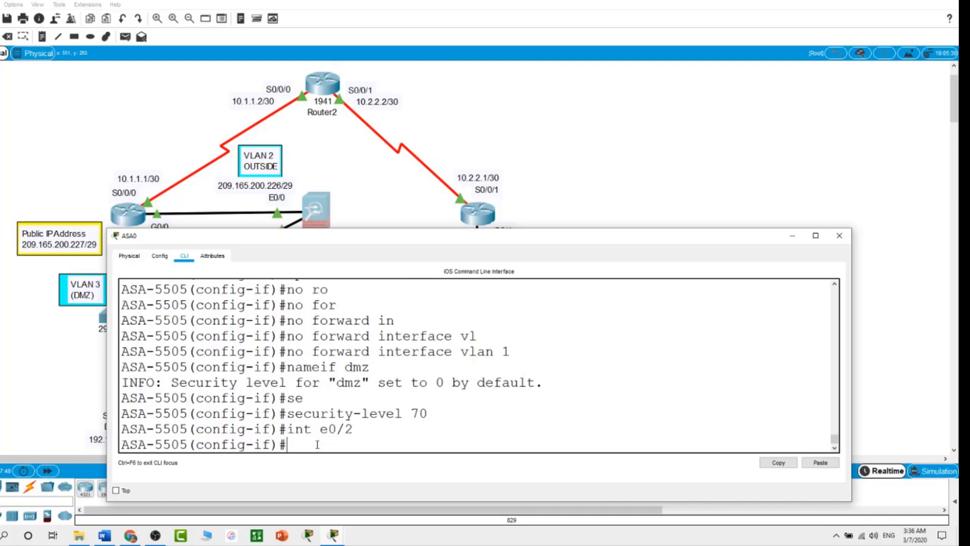
pyautogui.write('swi')
pyautogui.press('Tab')
pyautogui.write('a')
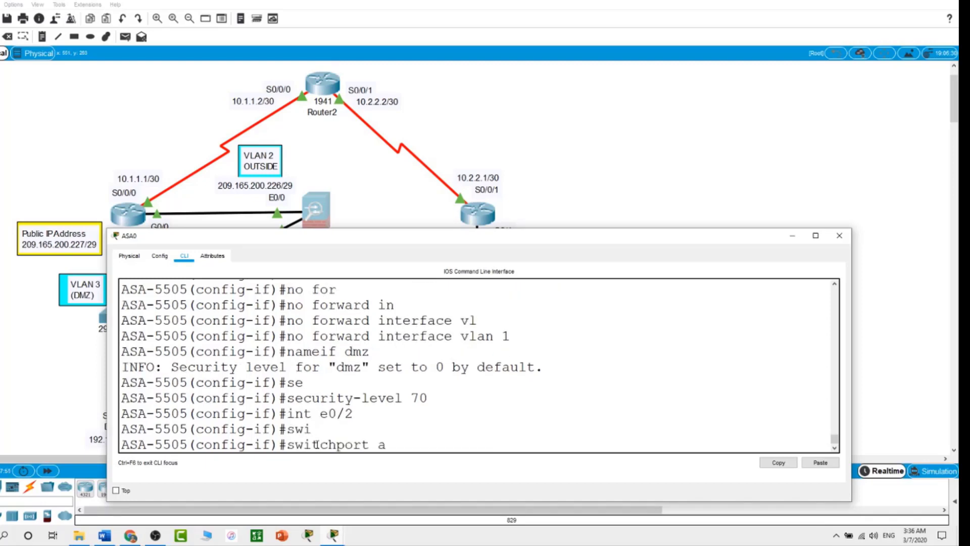
pyautogui.press('Tab')
pyautogui.write('v')
pyautogui.press('Tab')
pyautogui.write('3')
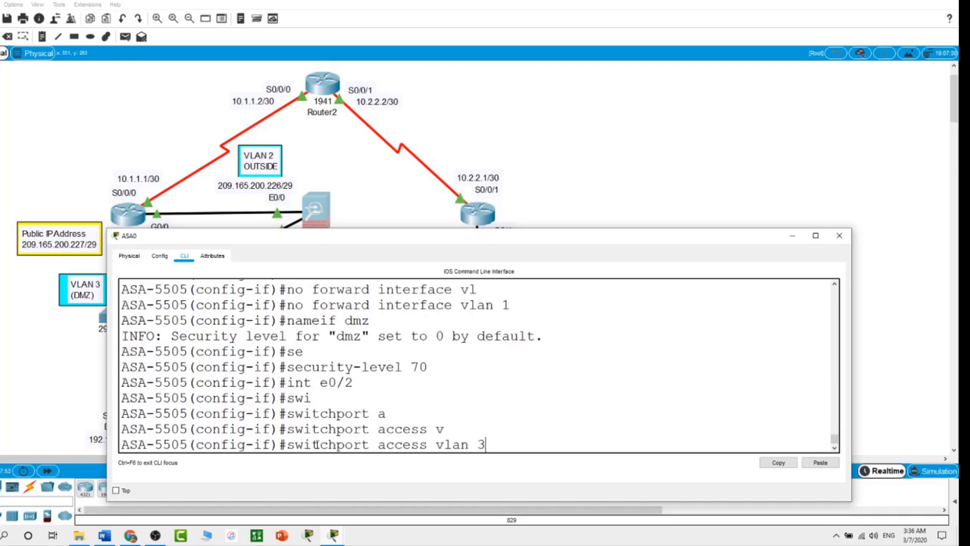
pyautogui.press('Return')
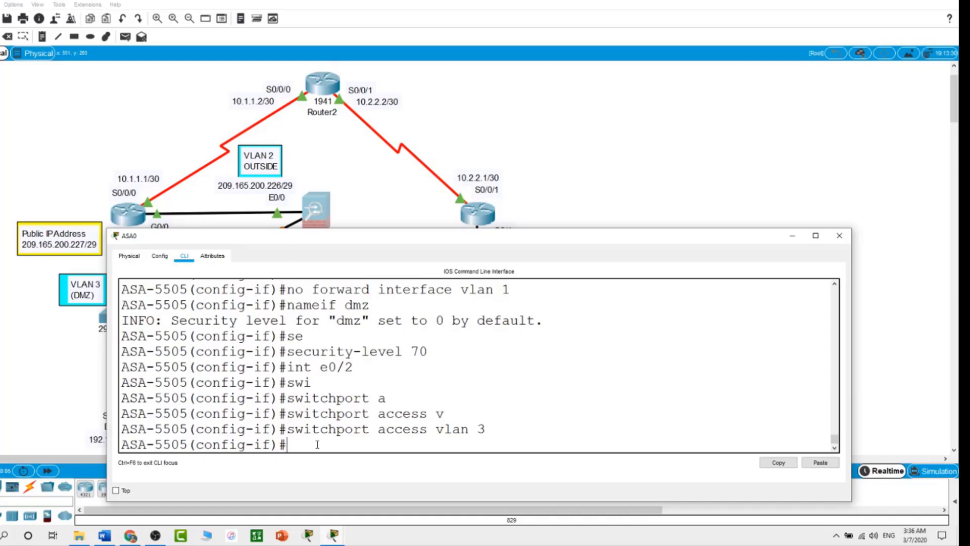
pyautogui.write('show int ip brief')
pyautogui.press('Return')
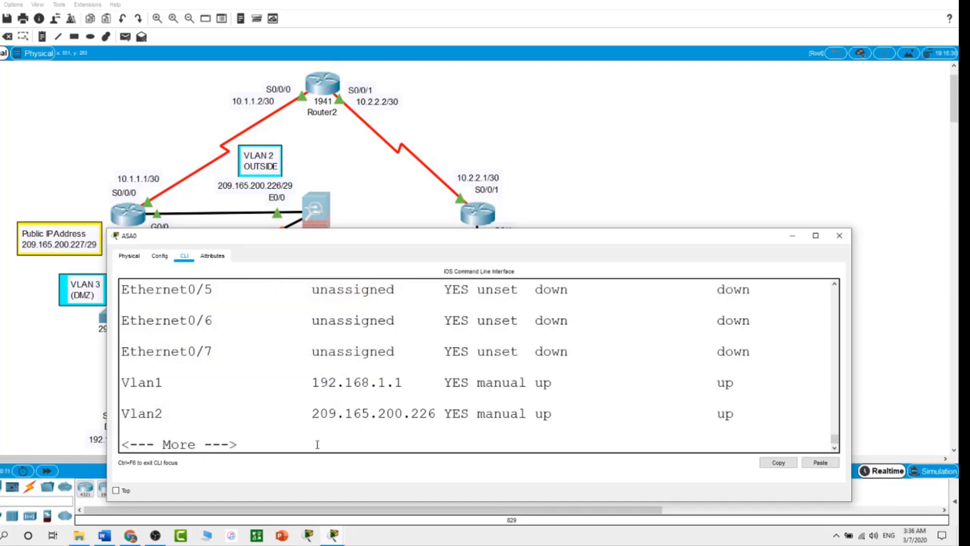
pyautogui.press('space')
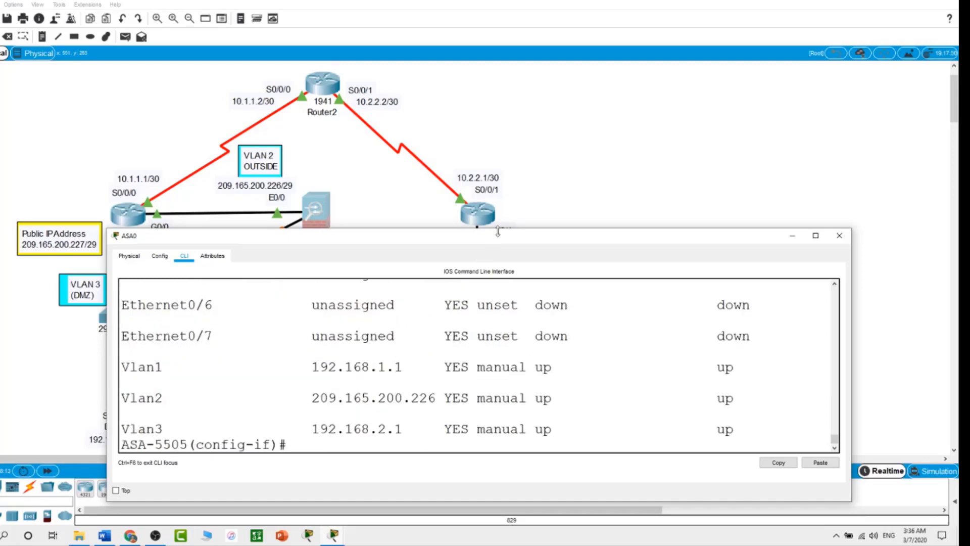
pyautogui.click(496, 226)
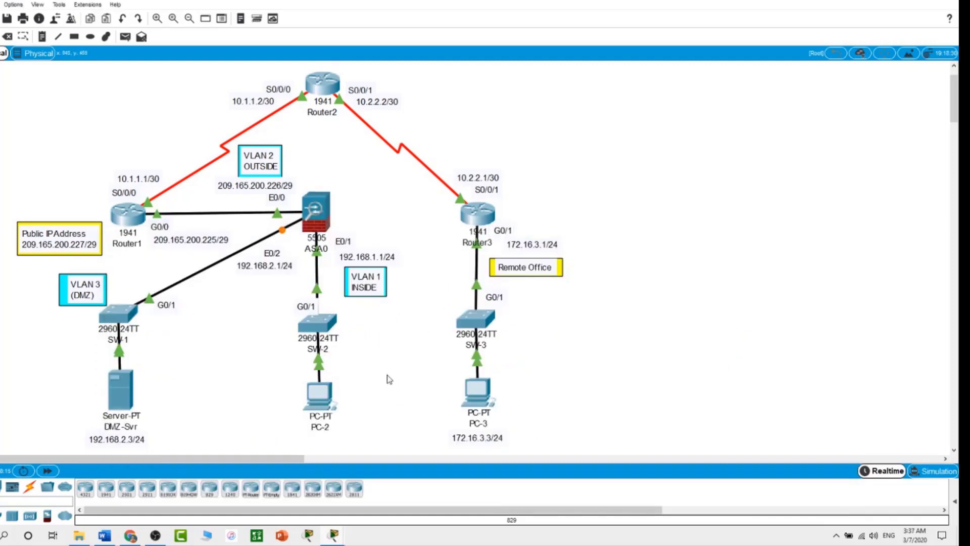
pyautogui.click(325, 209)
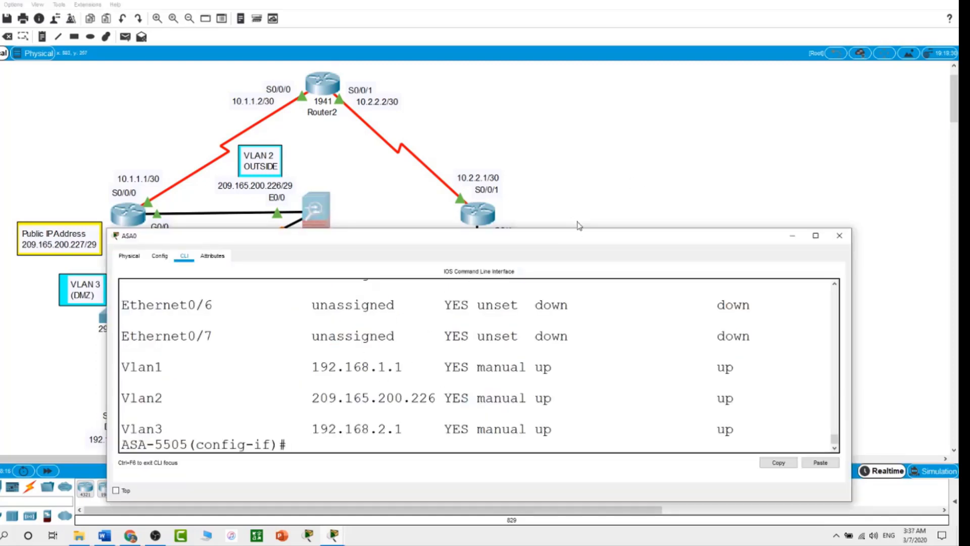
pyautogui.moveTo(579, 229); pyautogui.dragTo(599, 135)
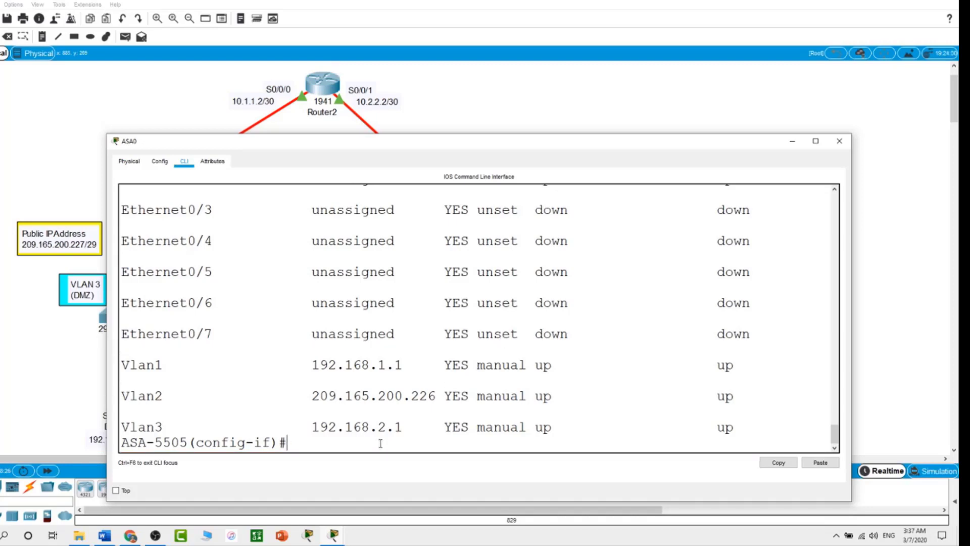
pyautogui.write('show ip add')
pyautogui.press('Tab')
pyautogui.write('ress')
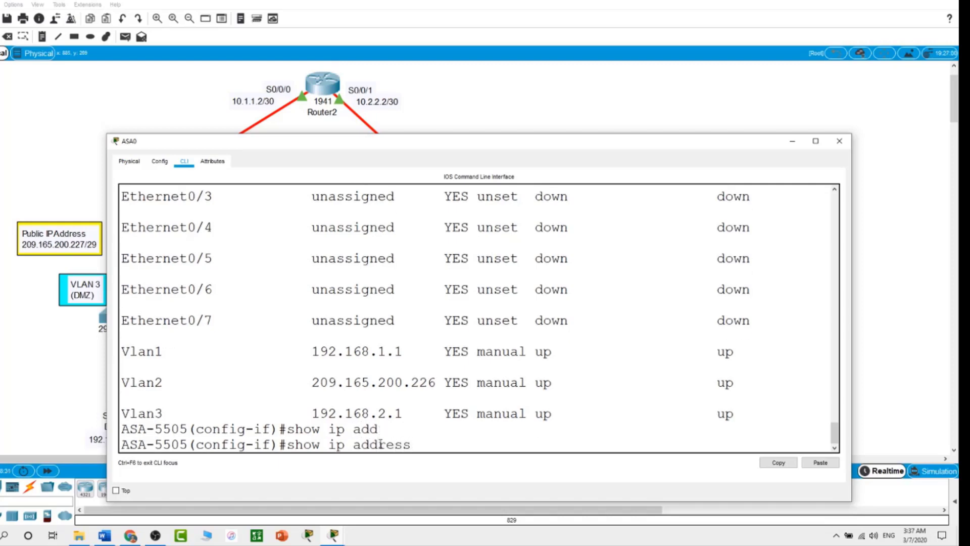
pyautogui.press('Return')
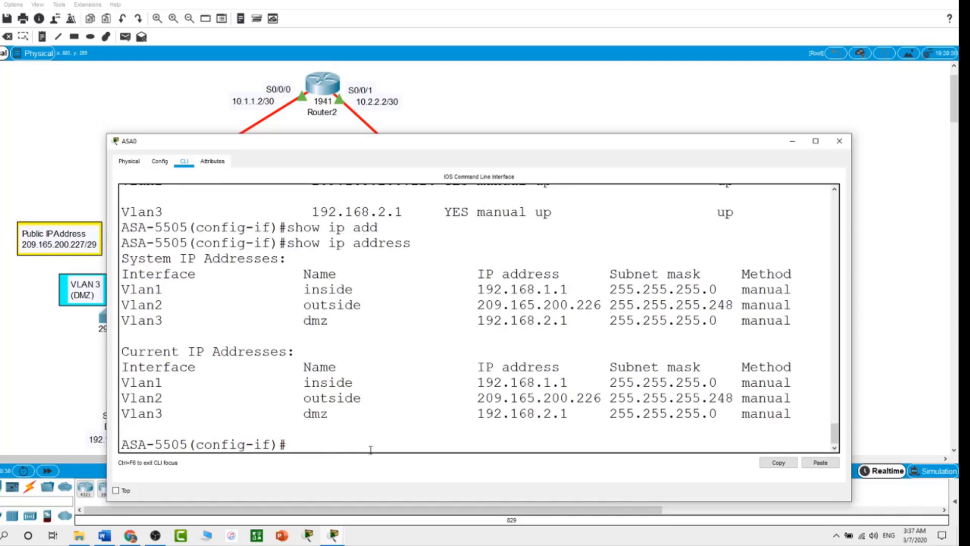
pyautogui.write('show switch vlan')
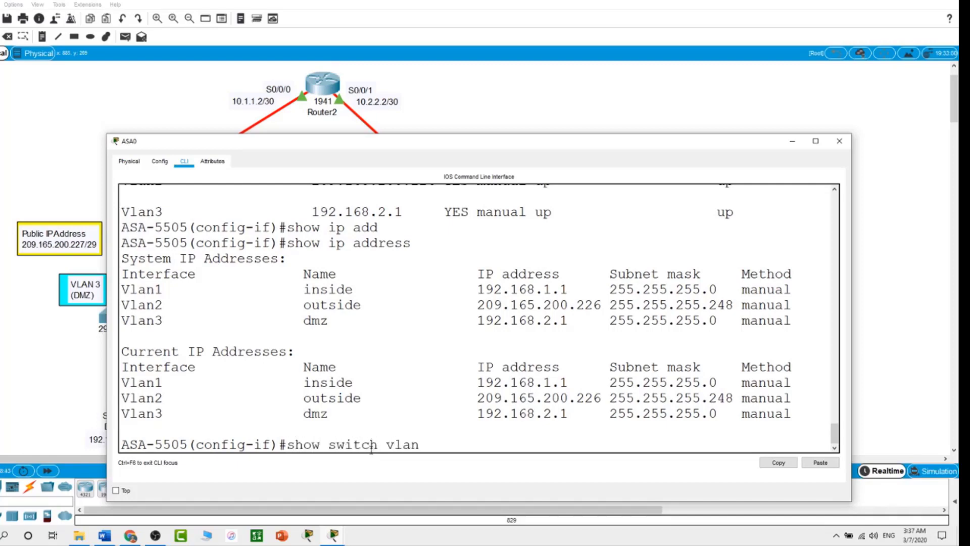
pyautogui.press('Return')
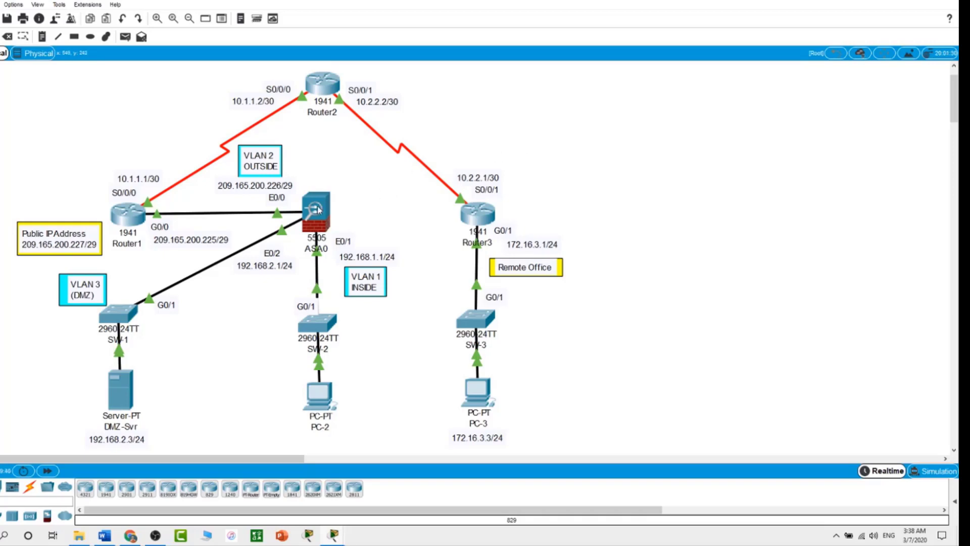
# Step: Create network object DMZ-Svr for host 192.168.2.3 on ASA0
pyautogui.click(315, 208)
pyautogui.write('exit')
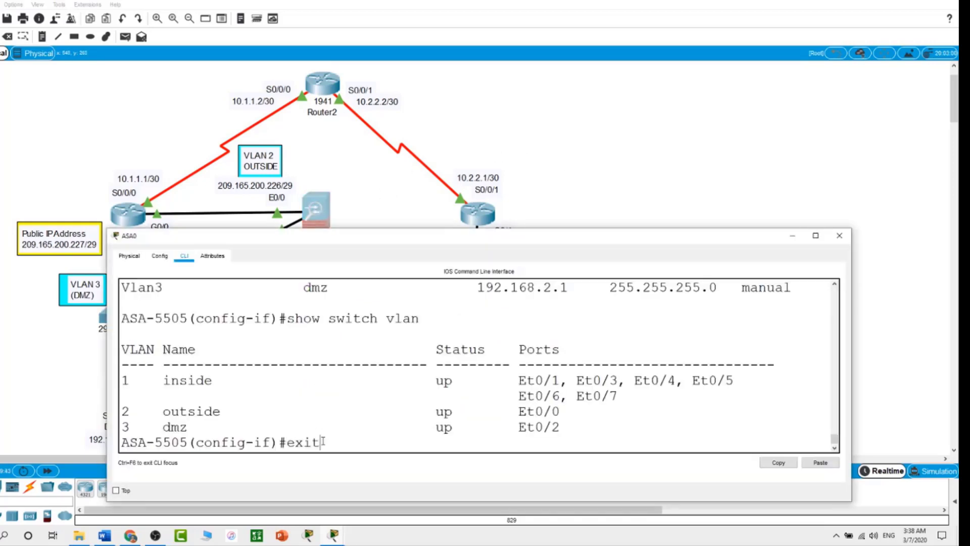
pyautogui.press('Return')
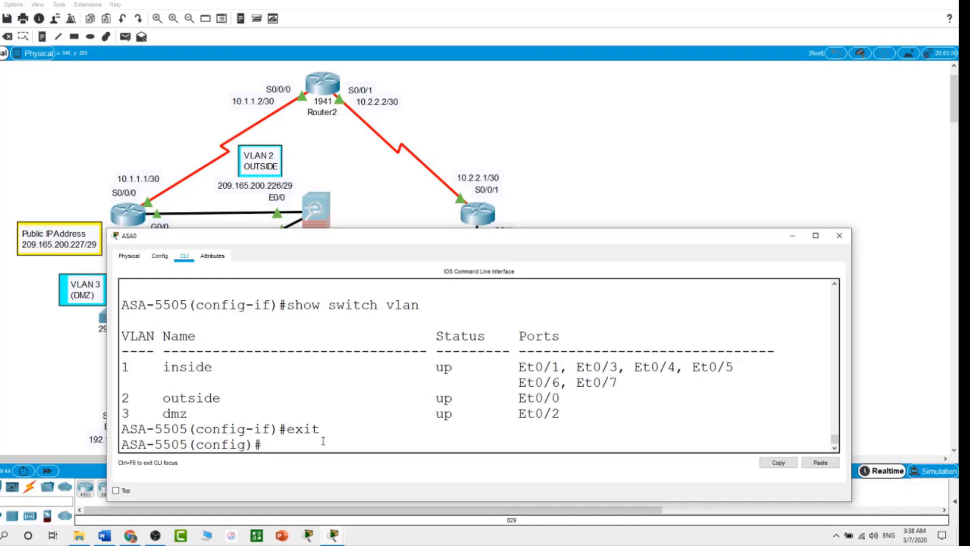
pyautogui.write('object network')
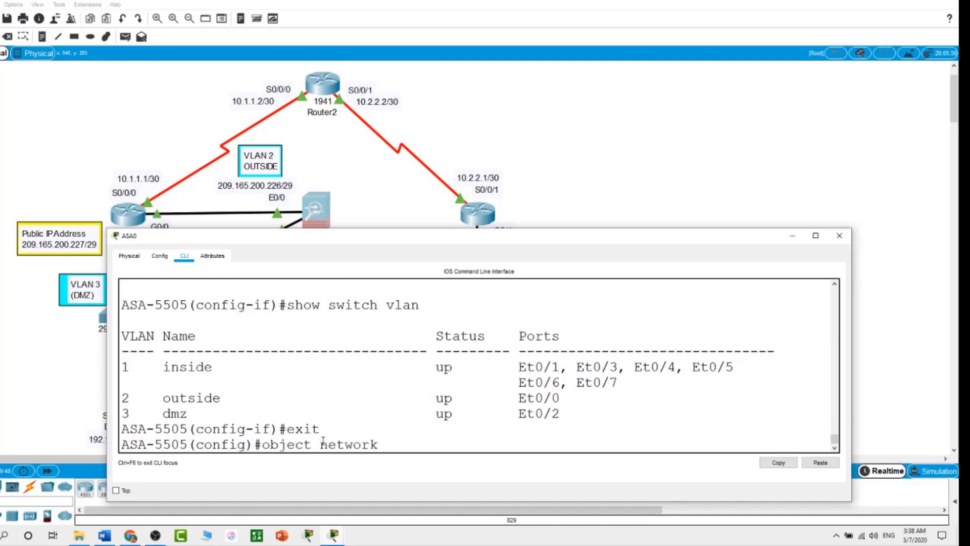
pyautogui.write(' DMZ-Svr')
pyautogui.press('Return')
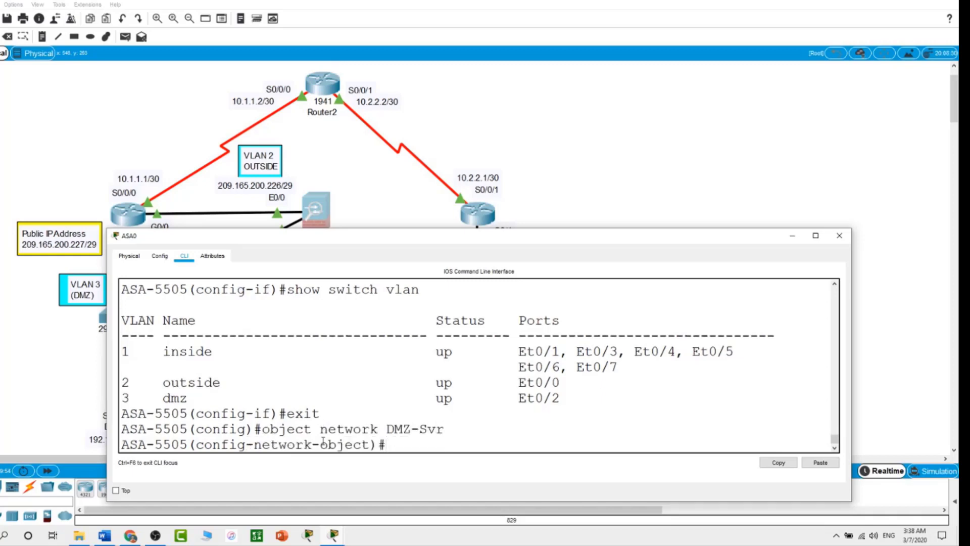
pyautogui.write('host 192.168.')
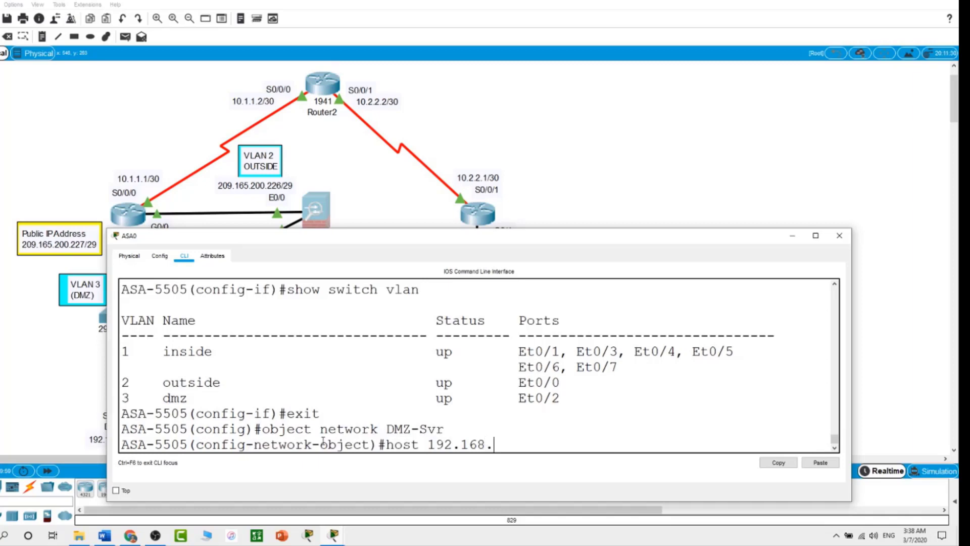
pyautogui.write('2.3')
pyautogui.press('Return')
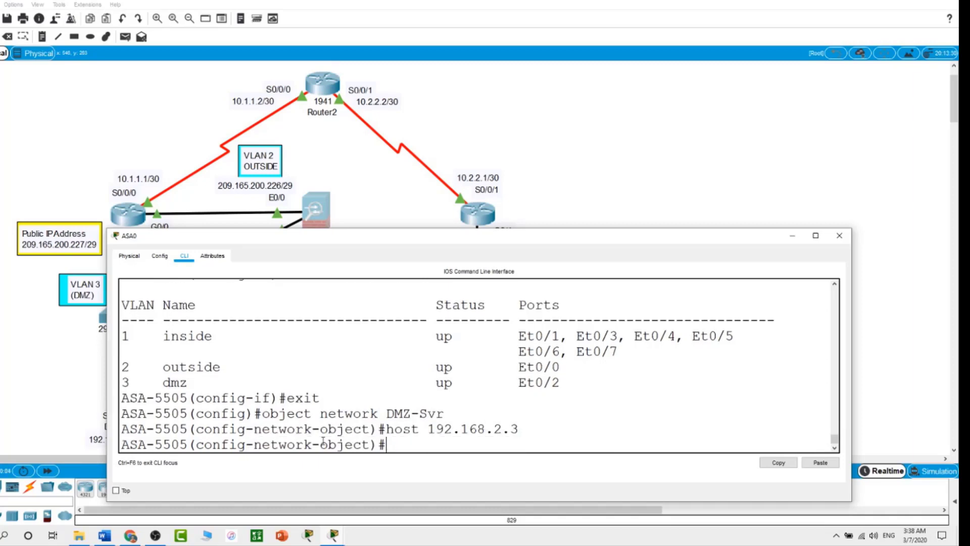
# Step: Add static NAT (dmz,outside) mapping DMZ-Svr to 209.165.200.227, then exit and close ASA0
pyautogui.write('nat (dmz,out')
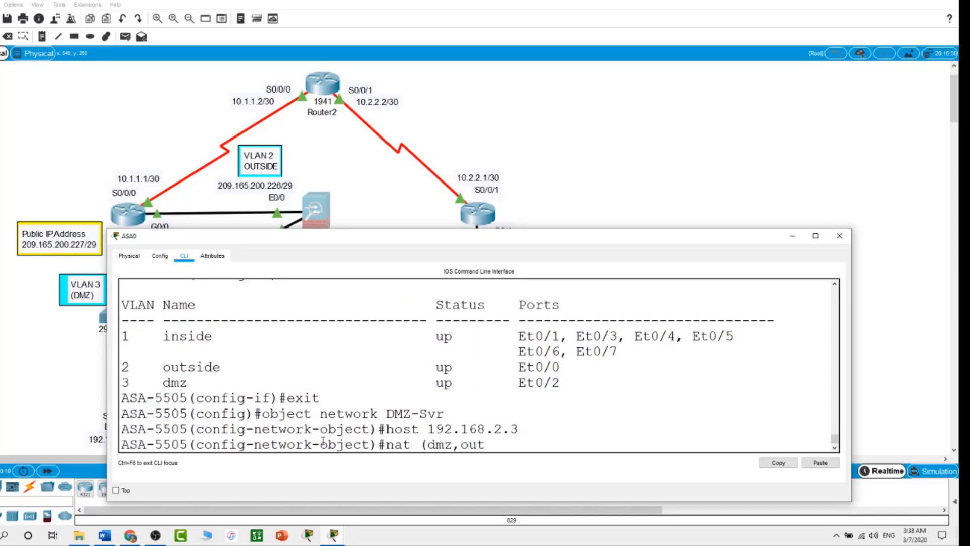
pyautogui.write('side) st')
pyautogui.press('Tab')
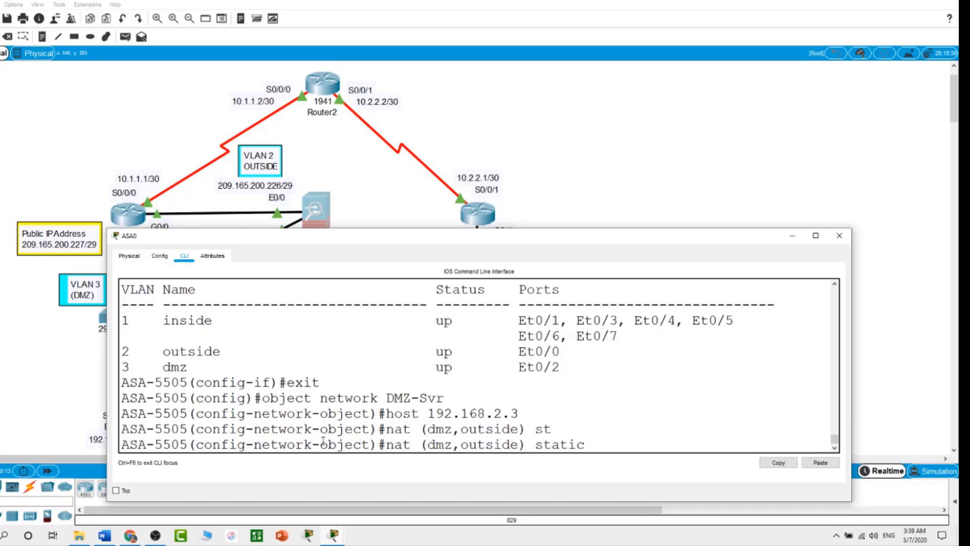
pyautogui.write('209.165.200.227')
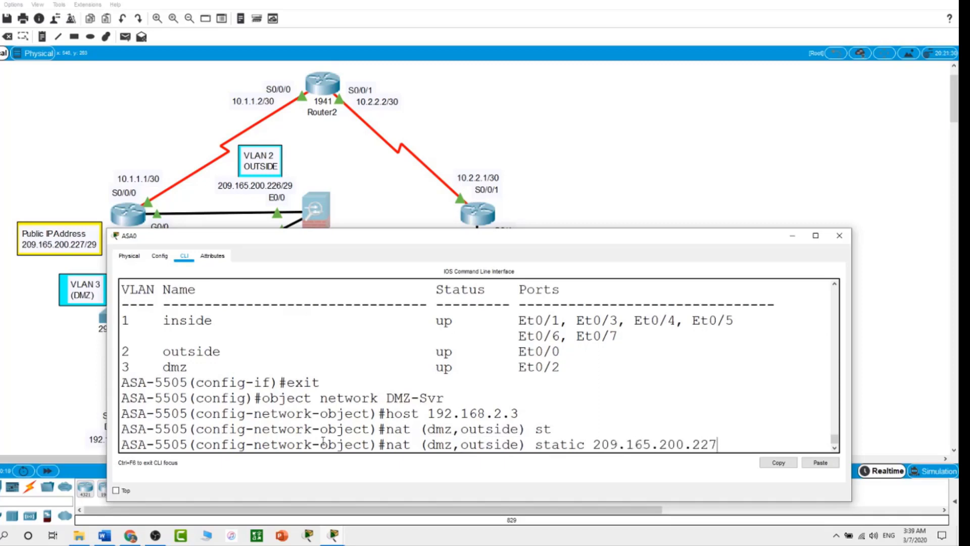
pyautogui.press('Return')
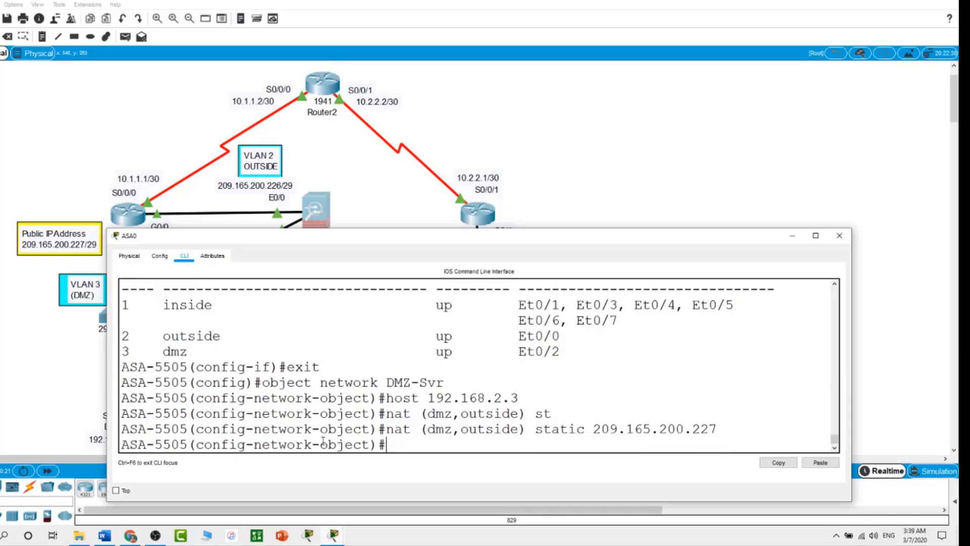
pyautogui.write('exit')
pyautogui.press('Return')
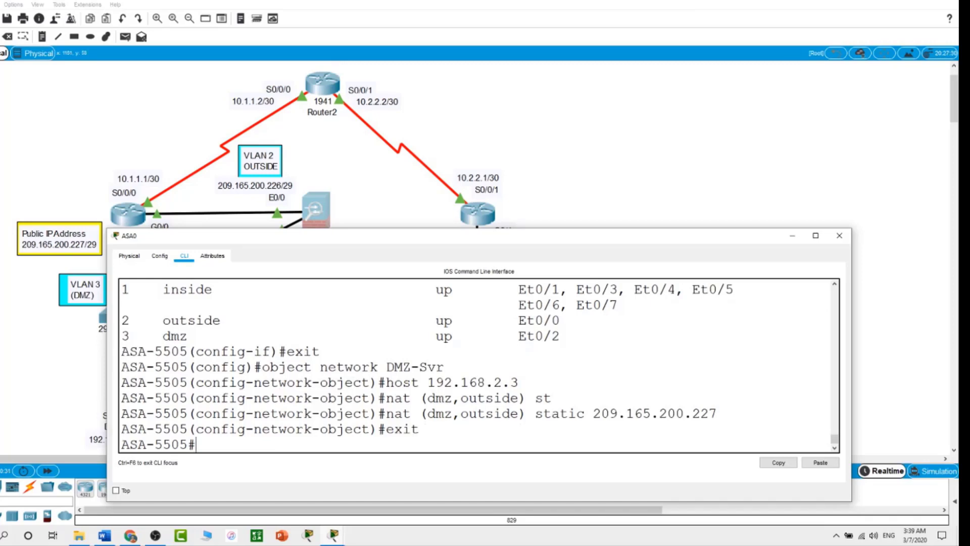
pyautogui.click(557, 178)
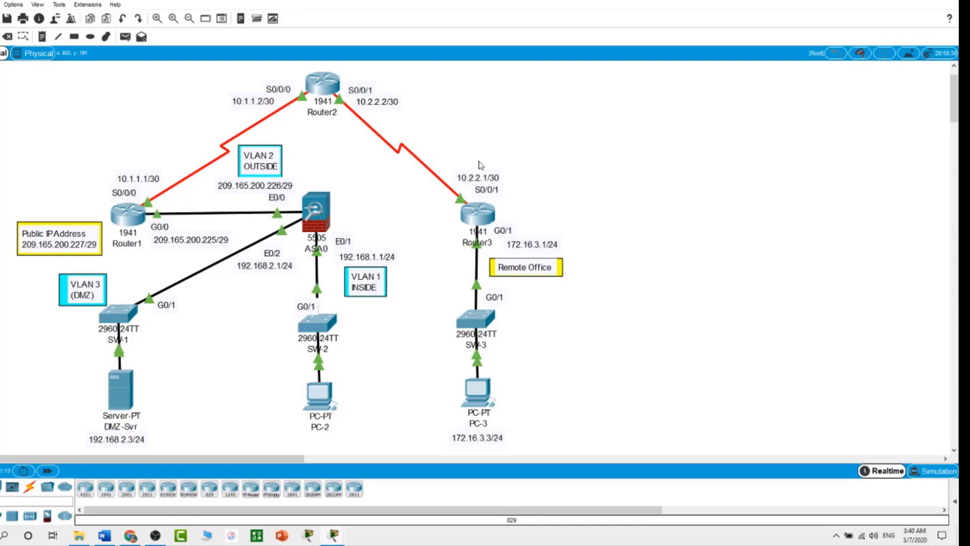
# Step: Add 'access-list OUTSIDE-DMZ permit icmp any host 192.168.2.3' in global configuration
pyautogui.click(321, 205)
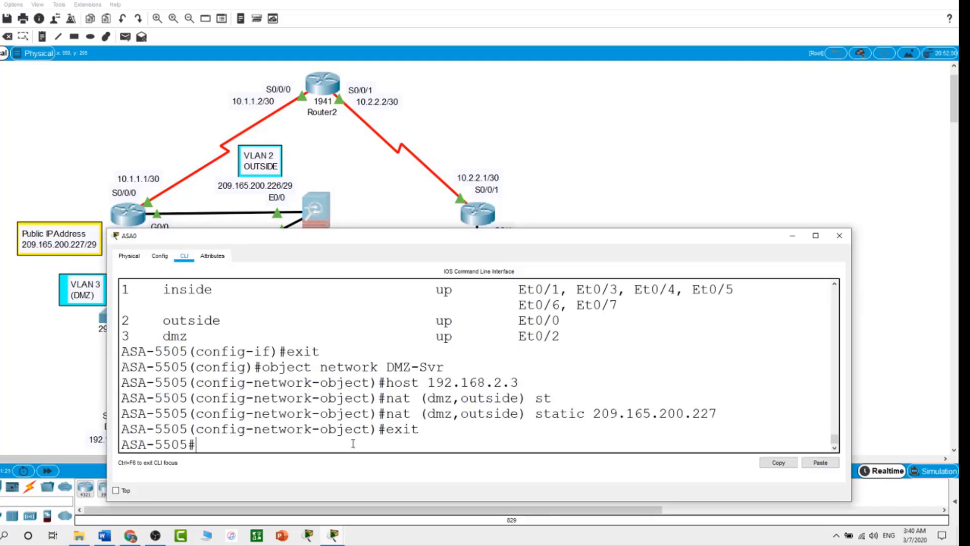
pyautogui.write('conf t')
pyautogui.press('Return')
pyautogui.write('a')
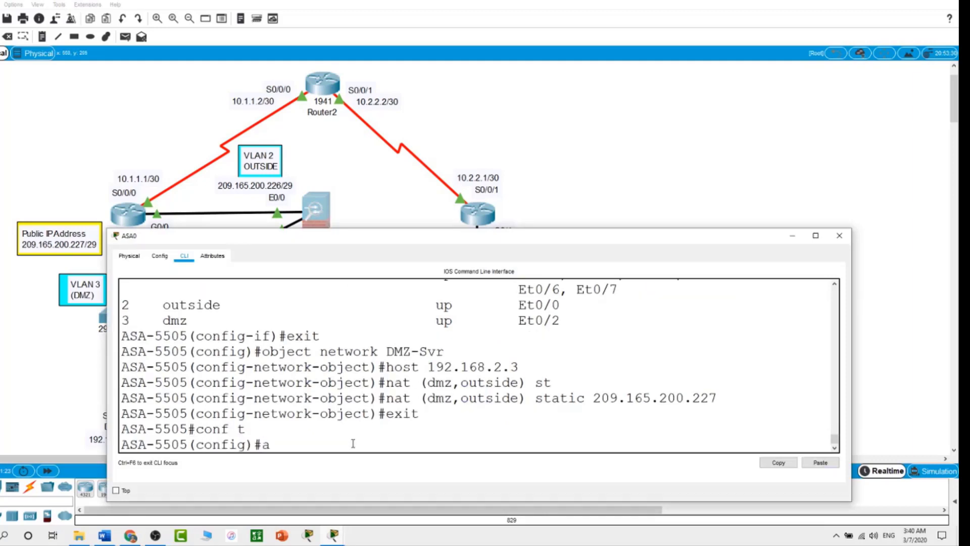
pyautogui.write('ccess-li')
pyautogui.press('Tab')
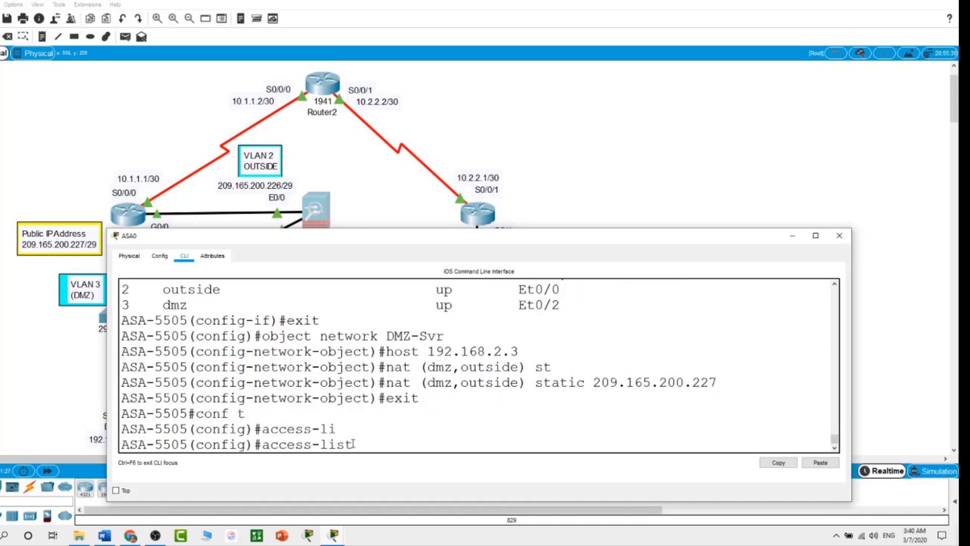
pyautogui.write('OUTSIDE-D')
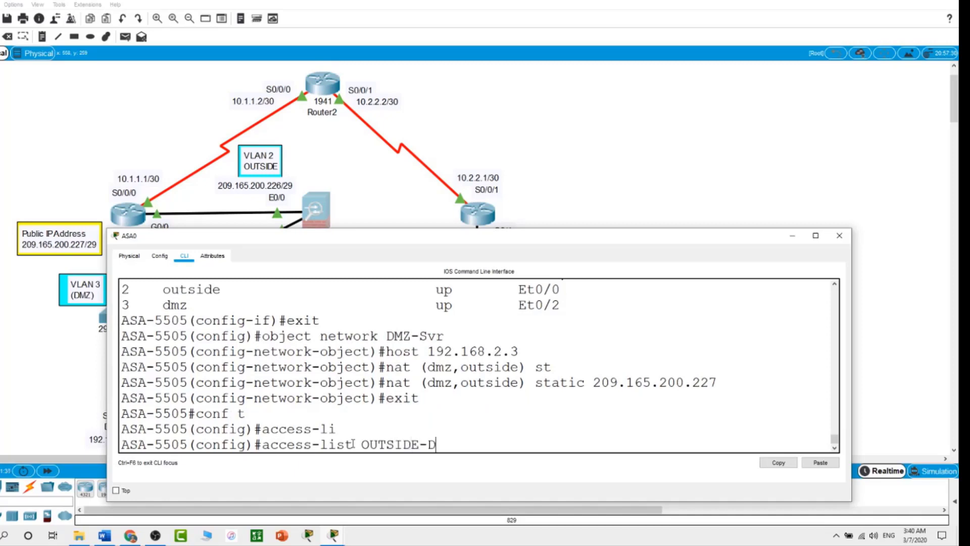
pyautogui.write('MZ permit icmp')
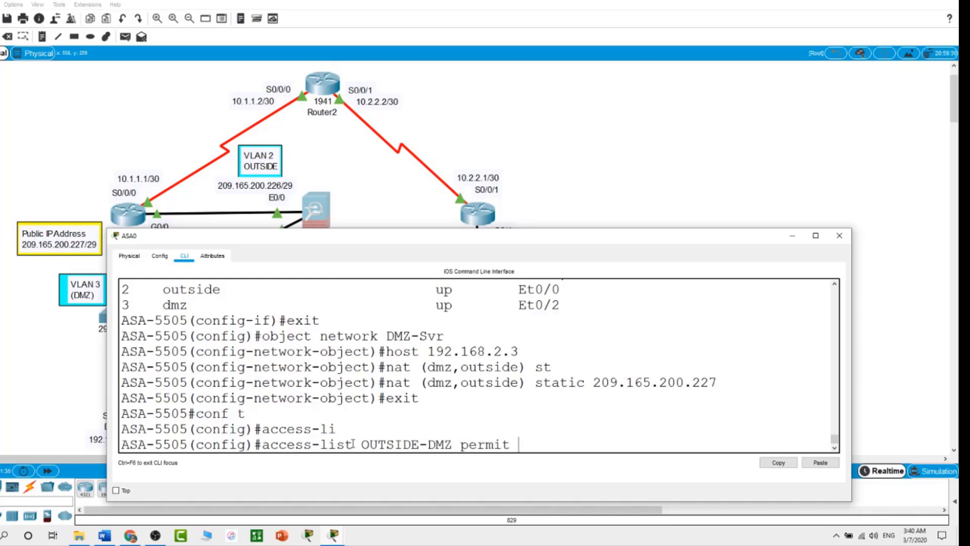
pyautogui.write(' any host ')
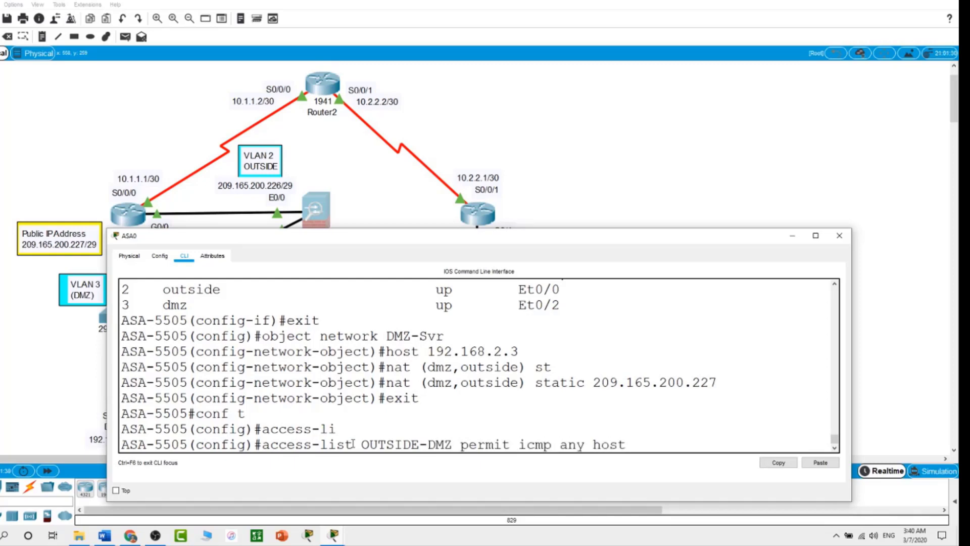
pyautogui.write('192.168.2.3')
pyautogui.press('Return')
# Step: Add 'access-list OUTSIDE-DMZ permit tcp any host 192.168.2.3'
pyautogui.write('acc')
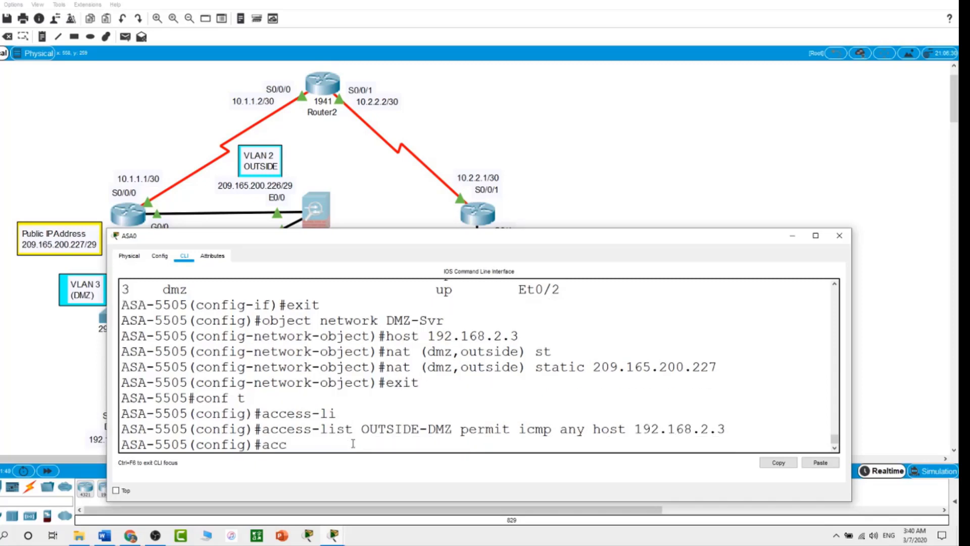
pyautogui.write('ess-li')
pyautogui.press('Tab')
pyautogui.write('OUT')
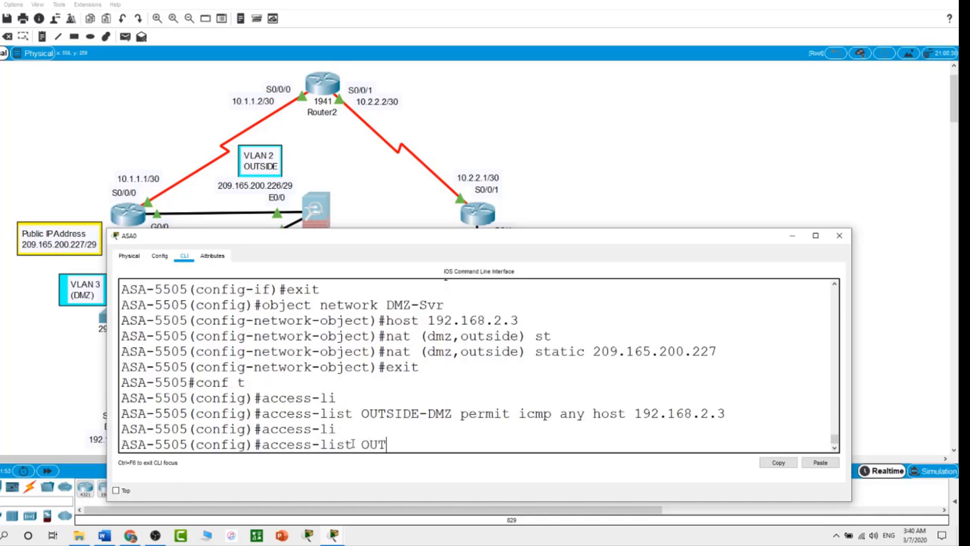
pyautogui.write('SIDE0')
pyautogui.press('BackSpace')
pyautogui.write('-DMZ')
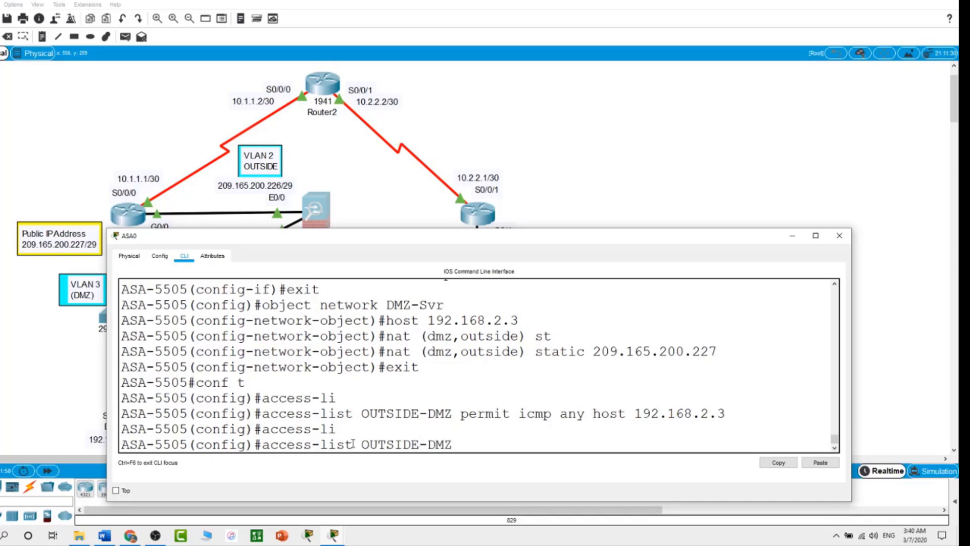
pyautogui.write(' per')
pyautogui.press('Tab')
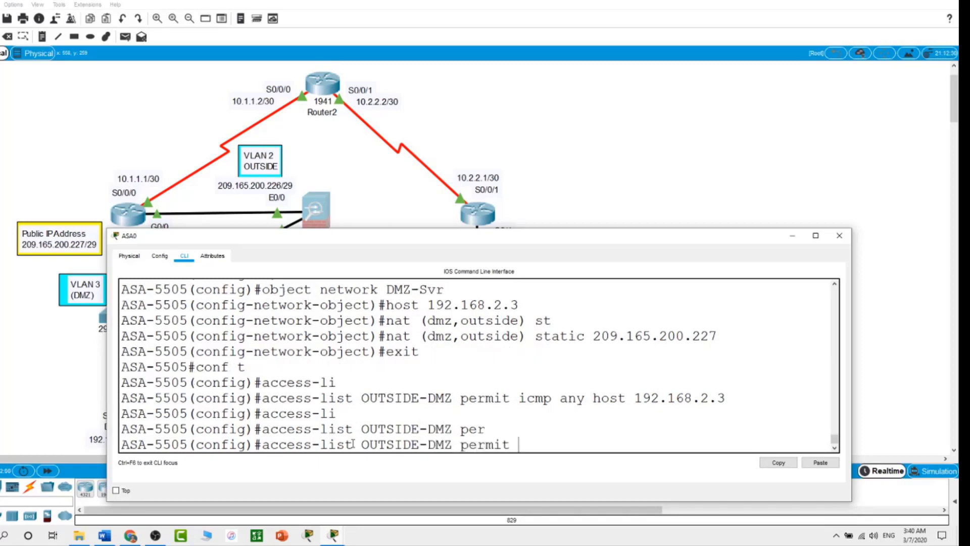
pyautogui.write('tcp any host')
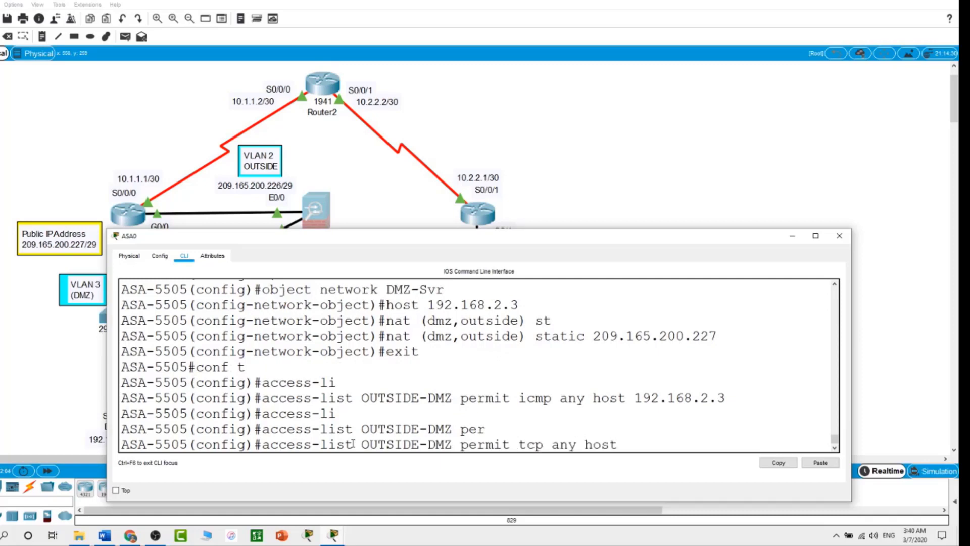
pyautogui.write(' 192.168.2.3')
pyautogui.press('Return')
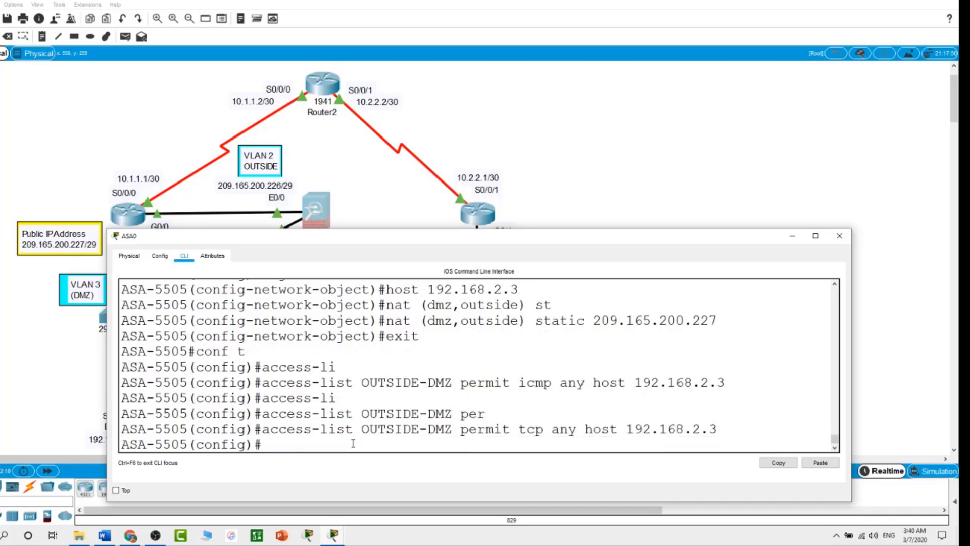
# Step: Bind OUTSIDE-DMZ inbound with 'access-group OUTSIDE-DMZ in interface outside', then close ASA0
pyautogui.write('access-g')
pyautogui.press('Tab')
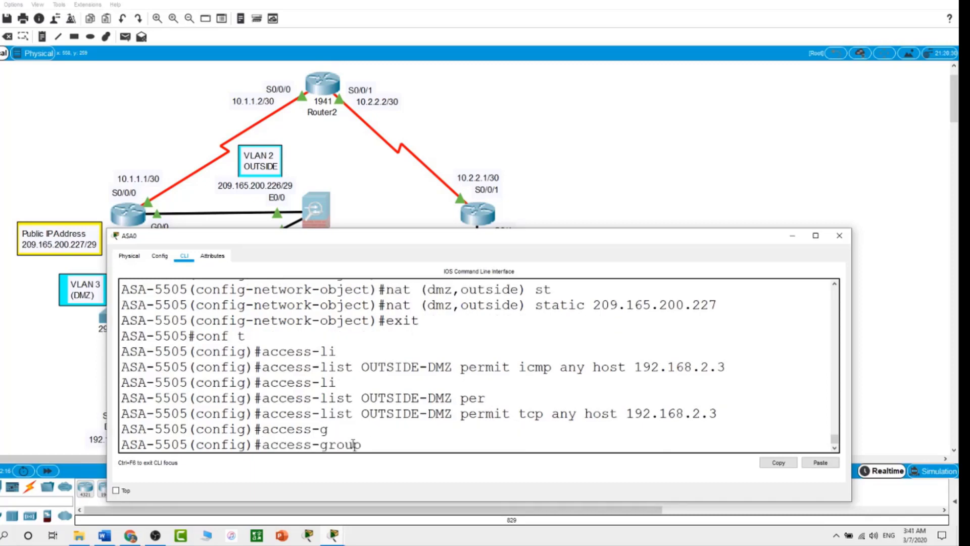
pyautogui.write('OUTSIDE-DMZ')
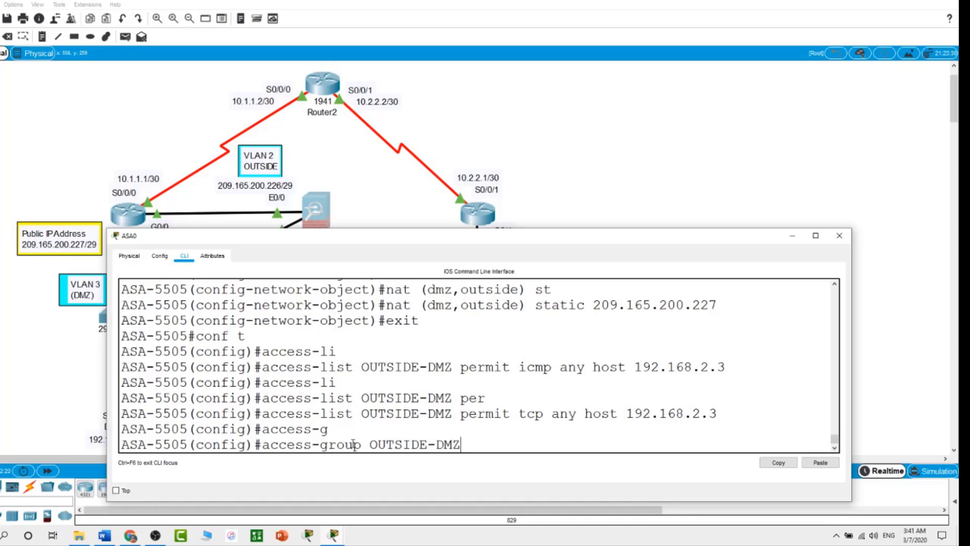
pyautogui.write(' in inte')
pyautogui.press('Tab')
pyautogui.write('outsi')
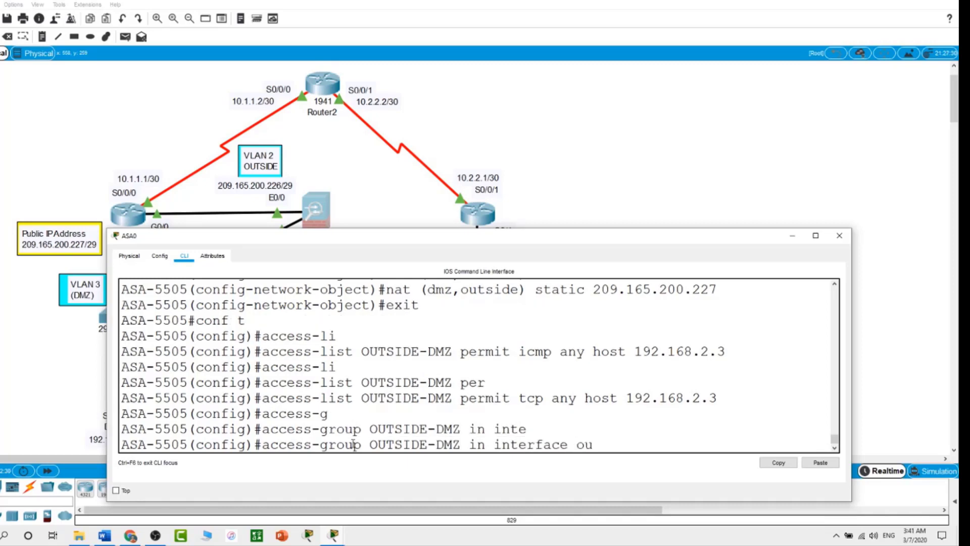
pyautogui.write('de')
pyautogui.press('Return')
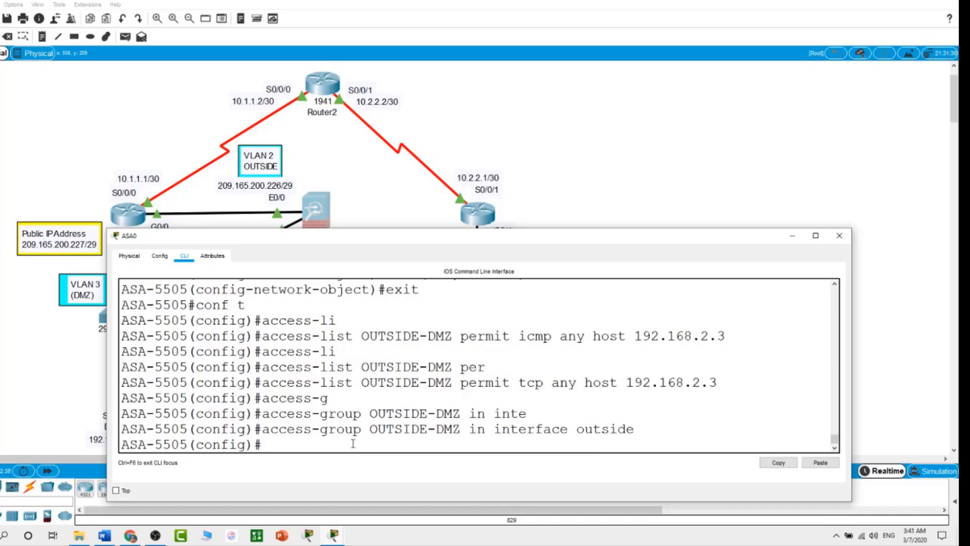
pyautogui.click(635, 174)
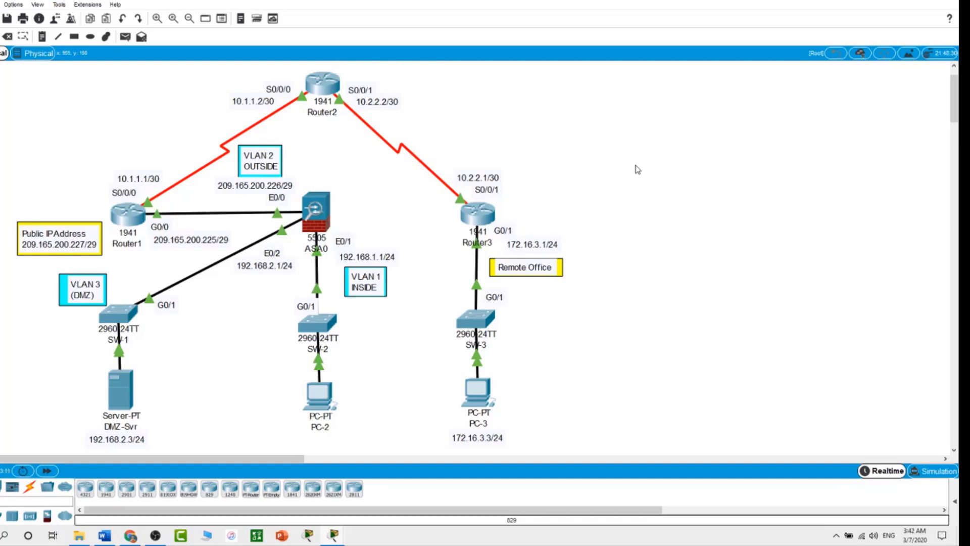
# Step: From PC-3, ping the server's public address 209.165.200.227 twice, succeeding 4/4
pyautogui.click(489, 393)
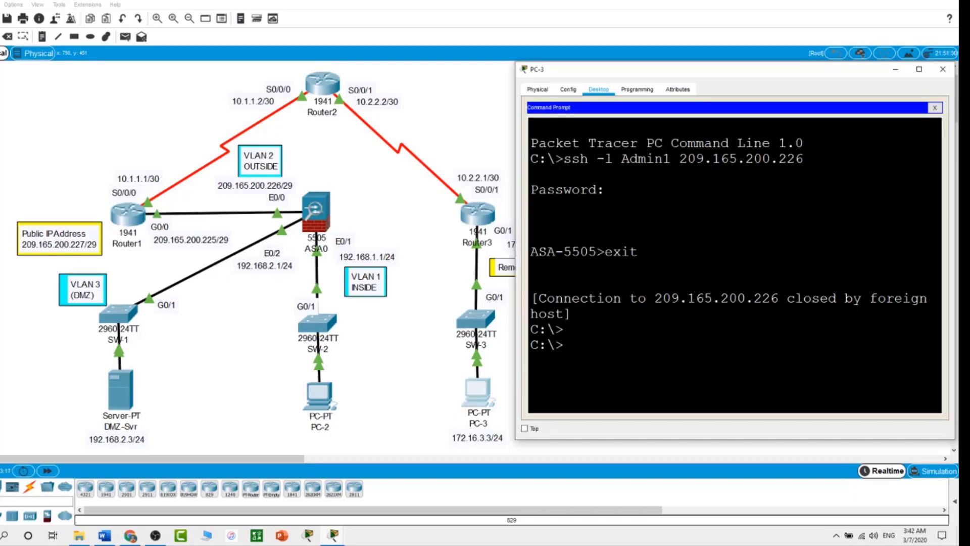
pyautogui.write('ping 209.165.200.22')
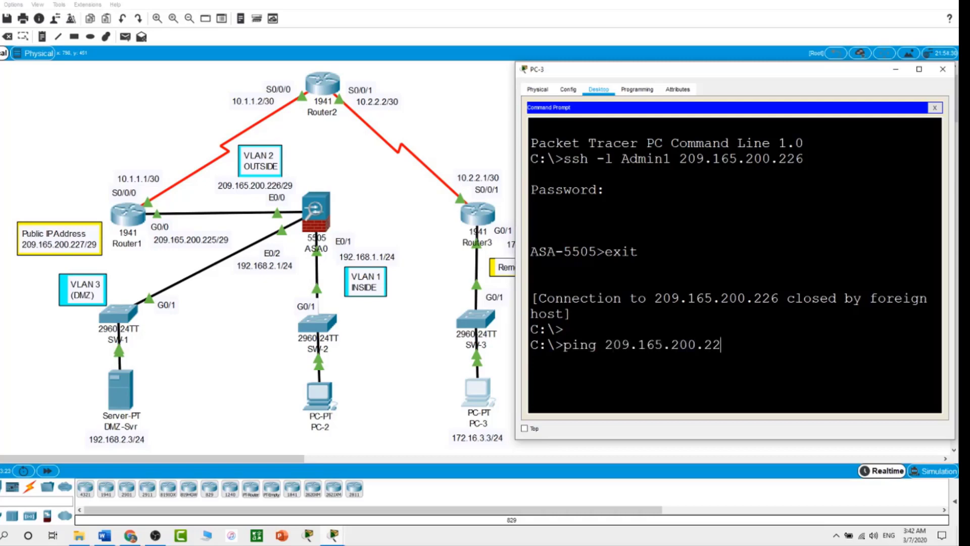
pyautogui.write('7')
pyautogui.press('Return')
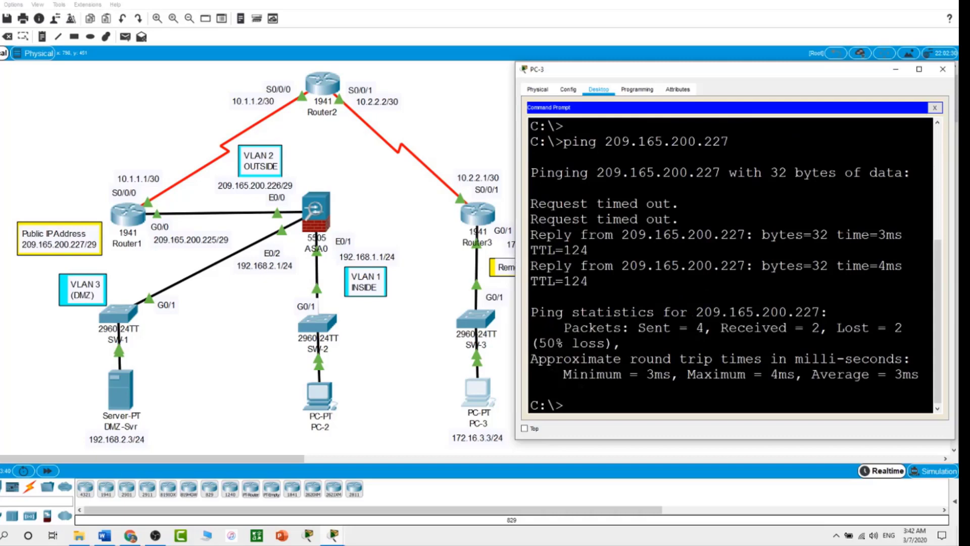
pyautogui.press('Up')
pyautogui.press('Return')
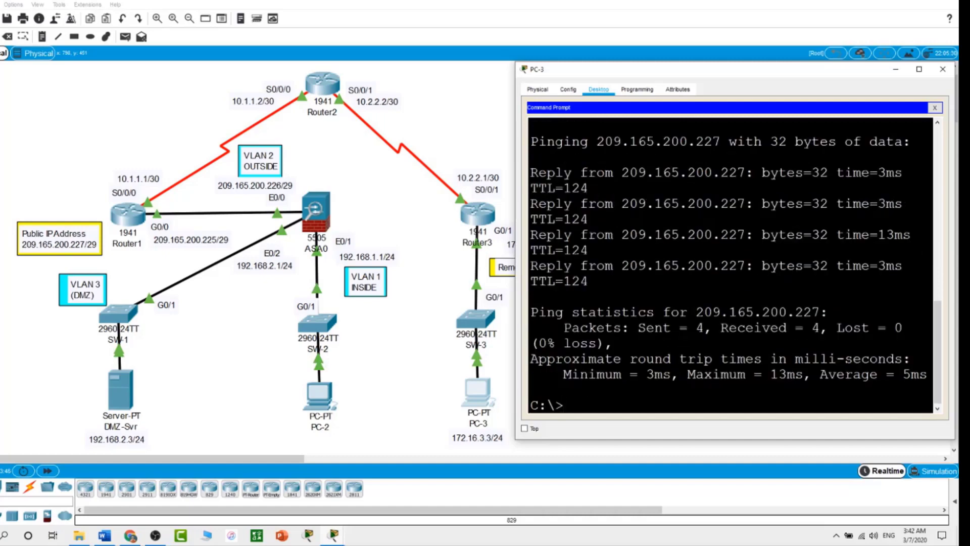
# Step: Ping the private address 192.168.2.3, which times out, and stop it with Ctrl+C
pyautogui.write('ping 192.168.')
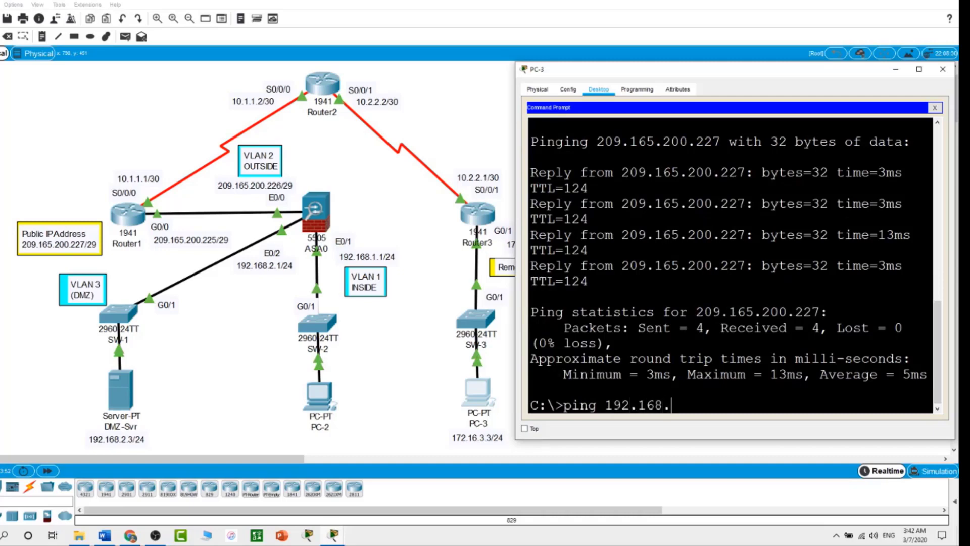
pyautogui.write('2.3')
pyautogui.press('Return')
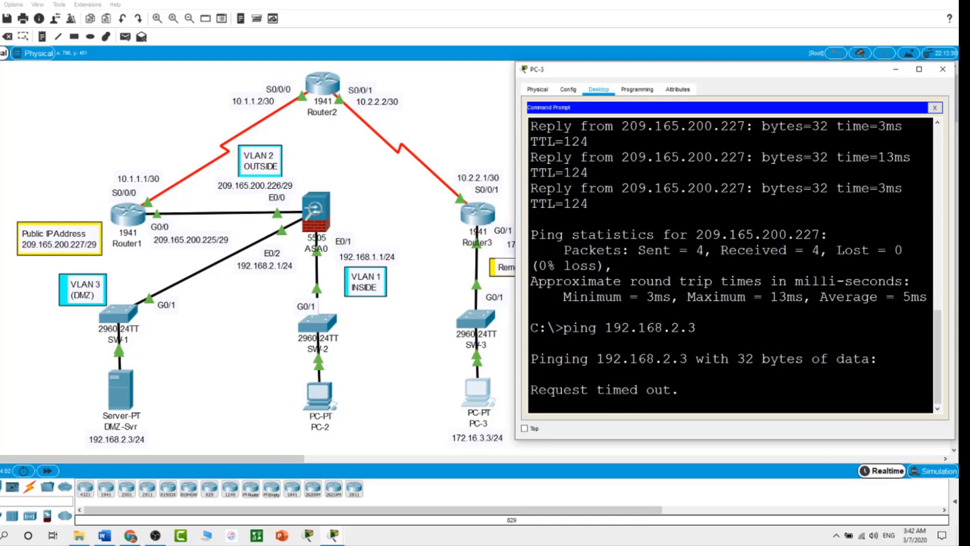
pyautogui.hotkey('ctrl', 'c')
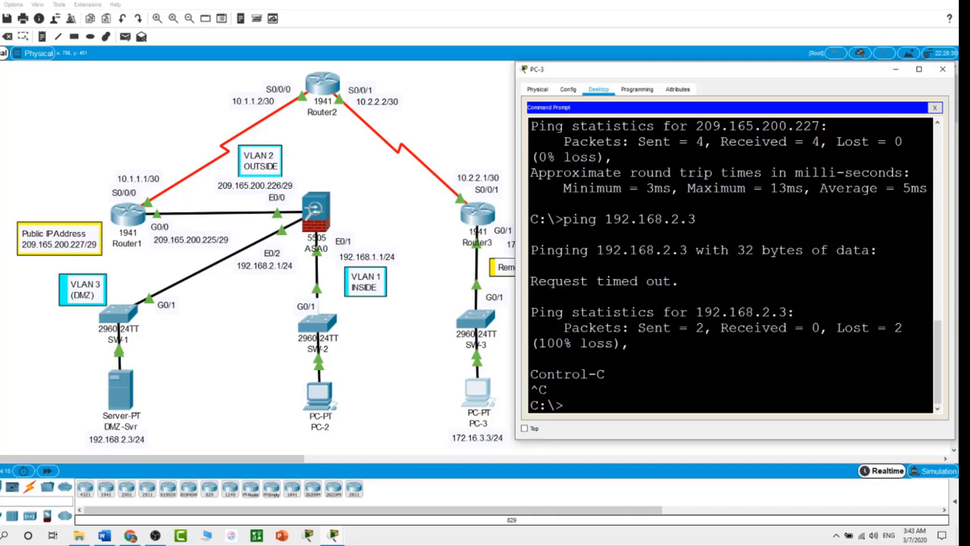
pyautogui.click(935, 108)
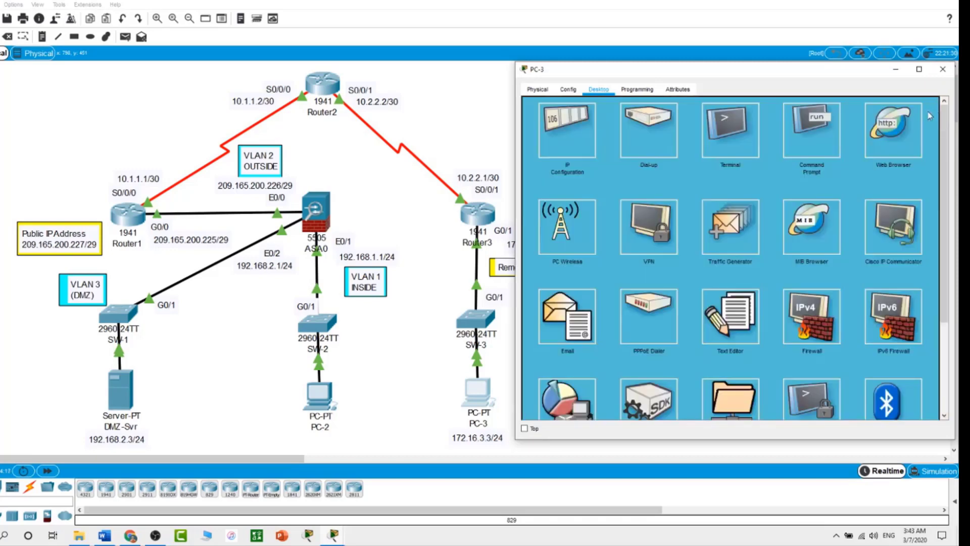
pyautogui.click(885, 138)
pyautogui.click(684, 118)
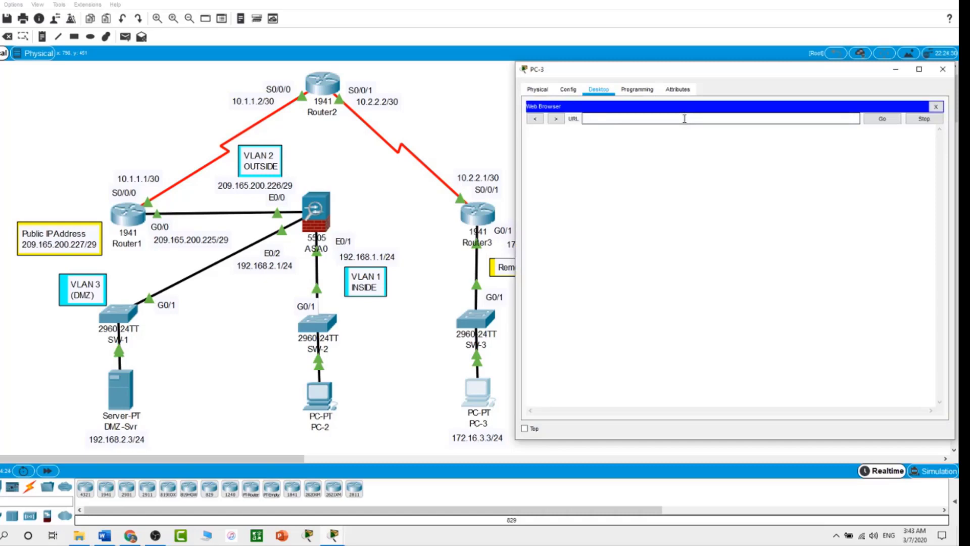
pyautogui.write('209.165.200.227')
pyautogui.press('Return')
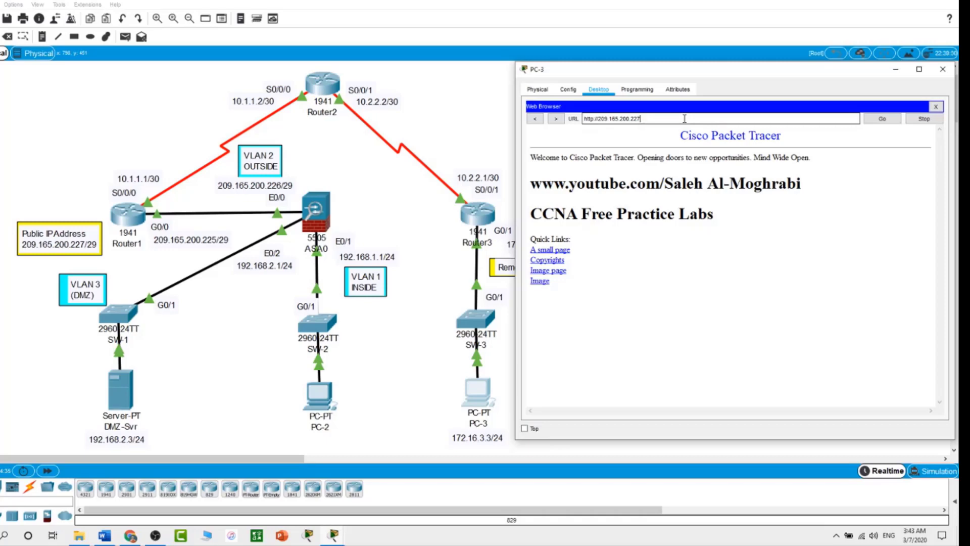
pyautogui.click(459, 112)
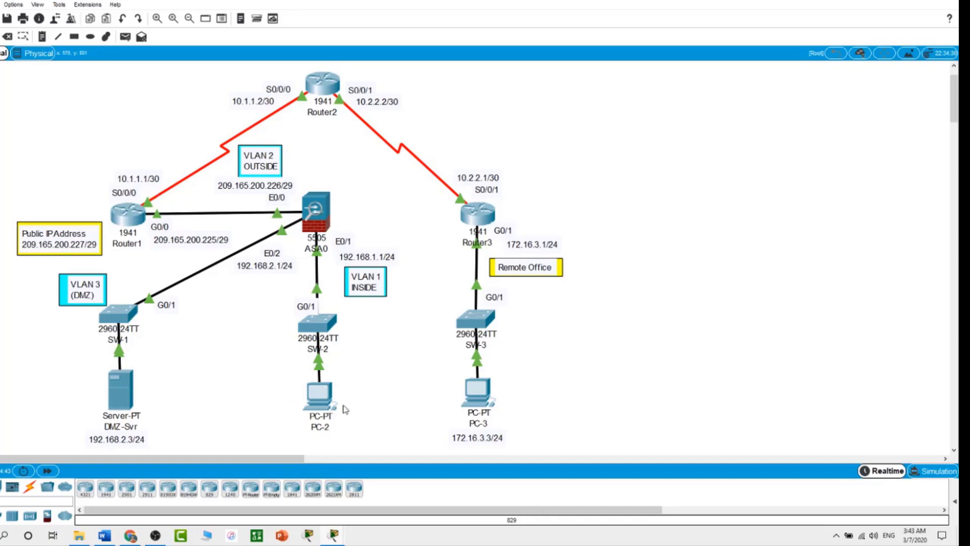
# Step: From PC-2's command prompt, ping 10.1.1.1 and 209.165.200.225 to confirm replies with no loss
pyautogui.click(318, 393)
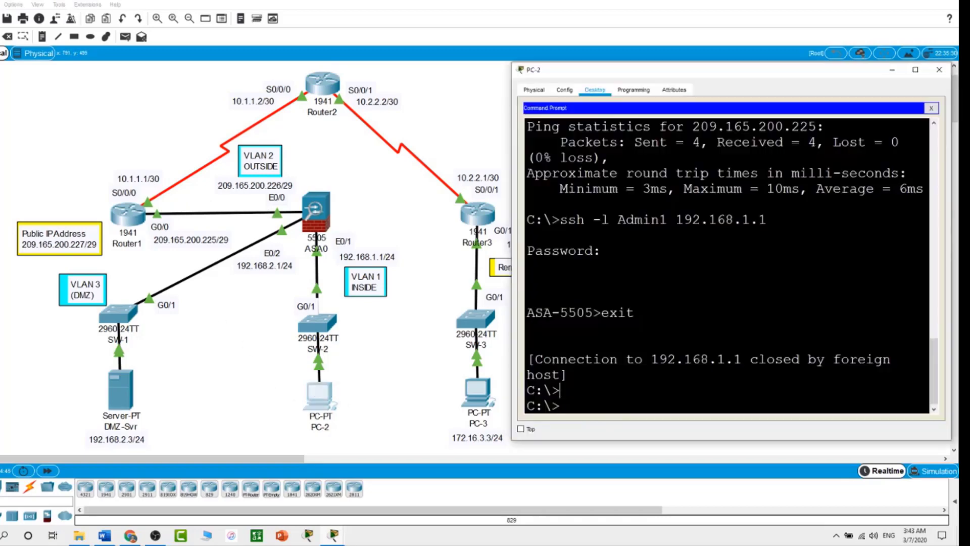
pyautogui.write('ping 10.1.1.1')
pyautogui.press('Return')
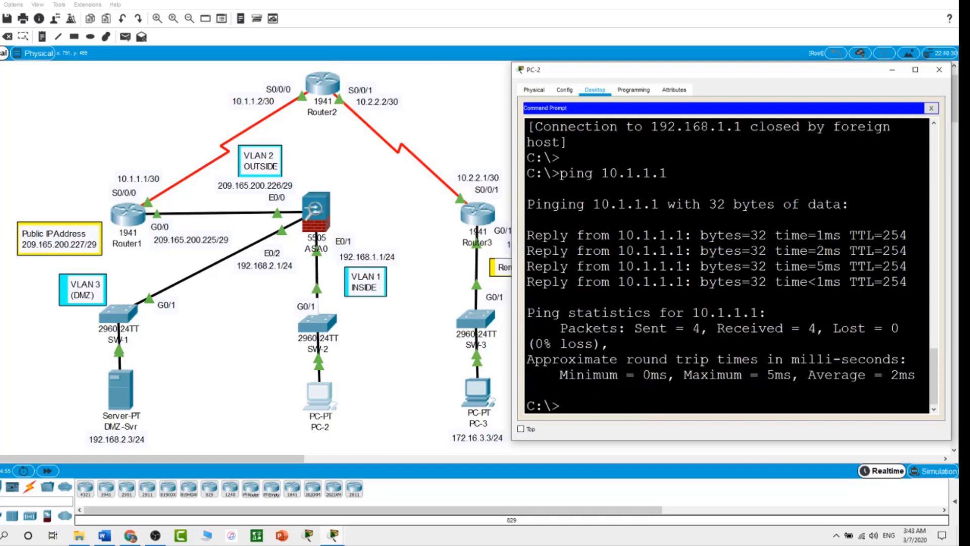
pyautogui.write('ping 209.165.200.225')
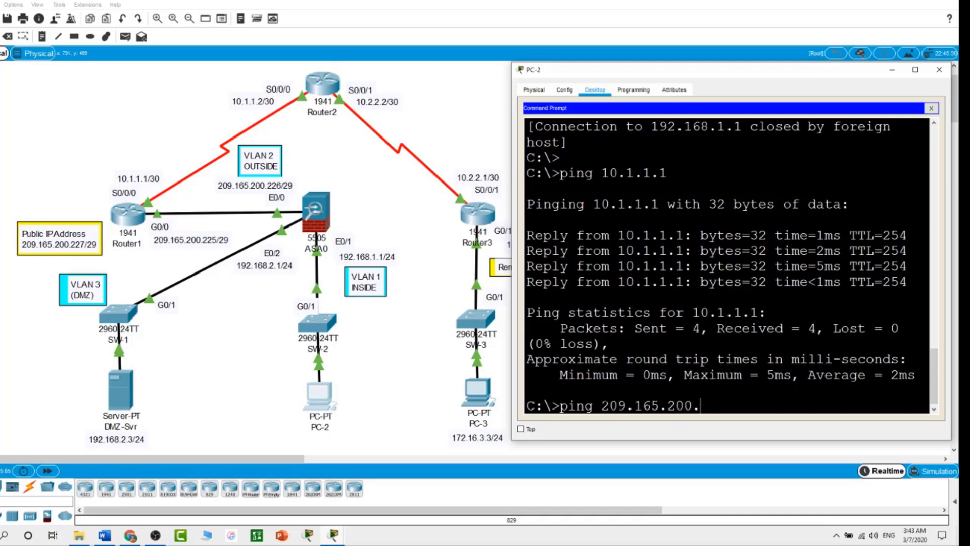
pyautogui.press('Return')
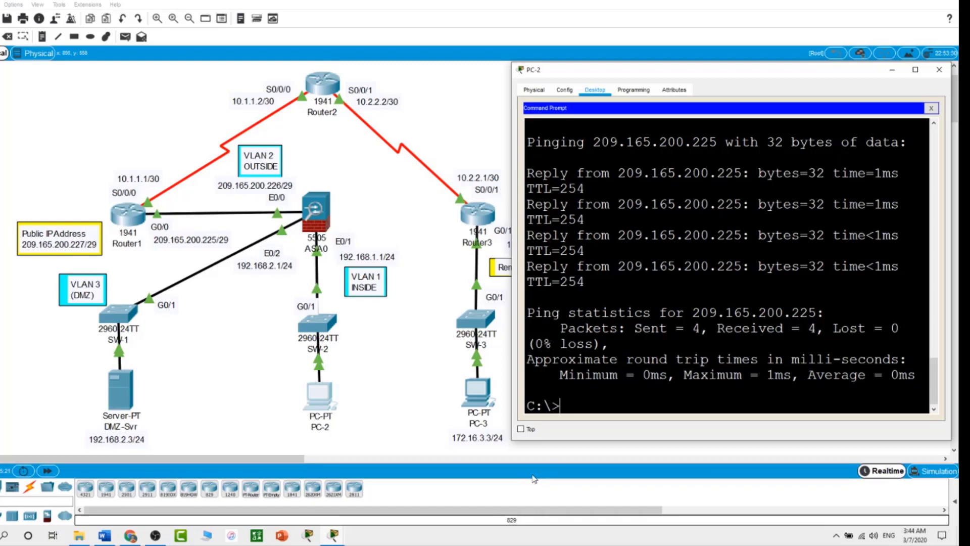
pyautogui.click(411, 373)
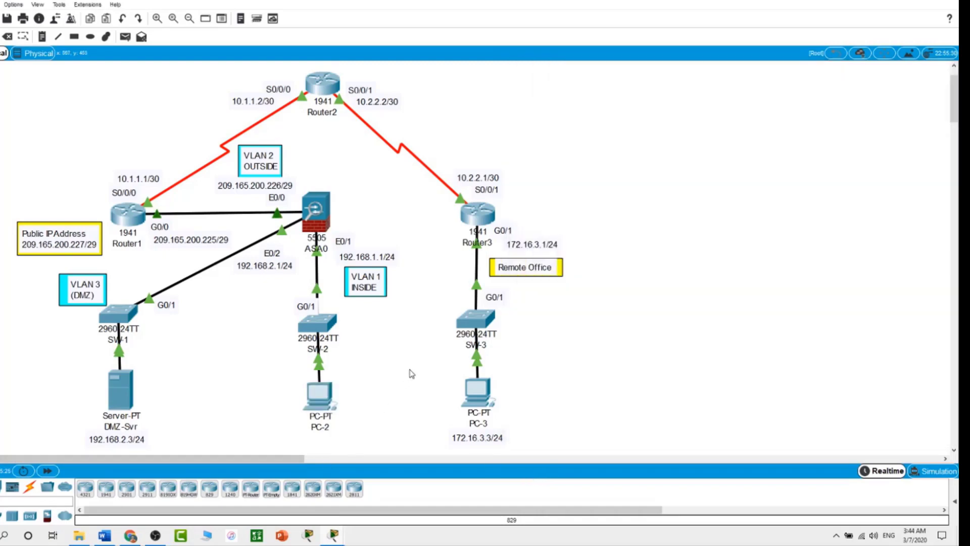